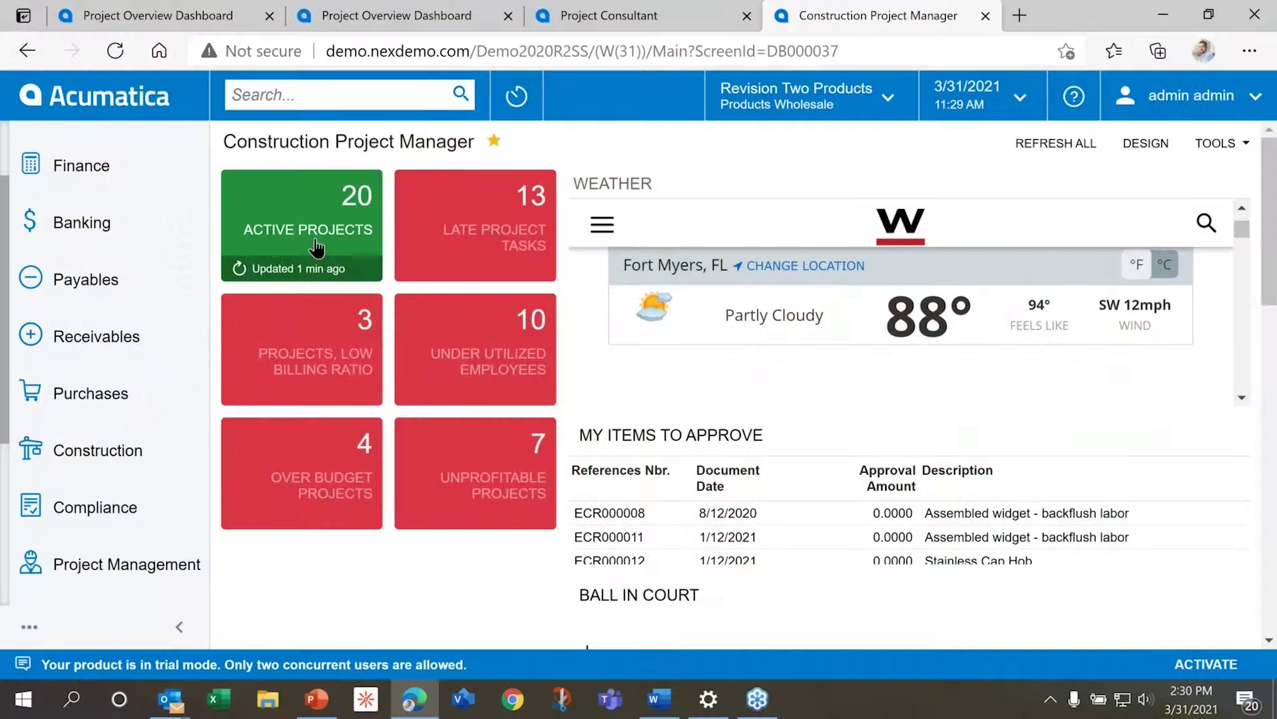
View the active projects' expense versus budget, and open project CSTRDEV from the Project Overview Dashboard
left_click(514, 441)
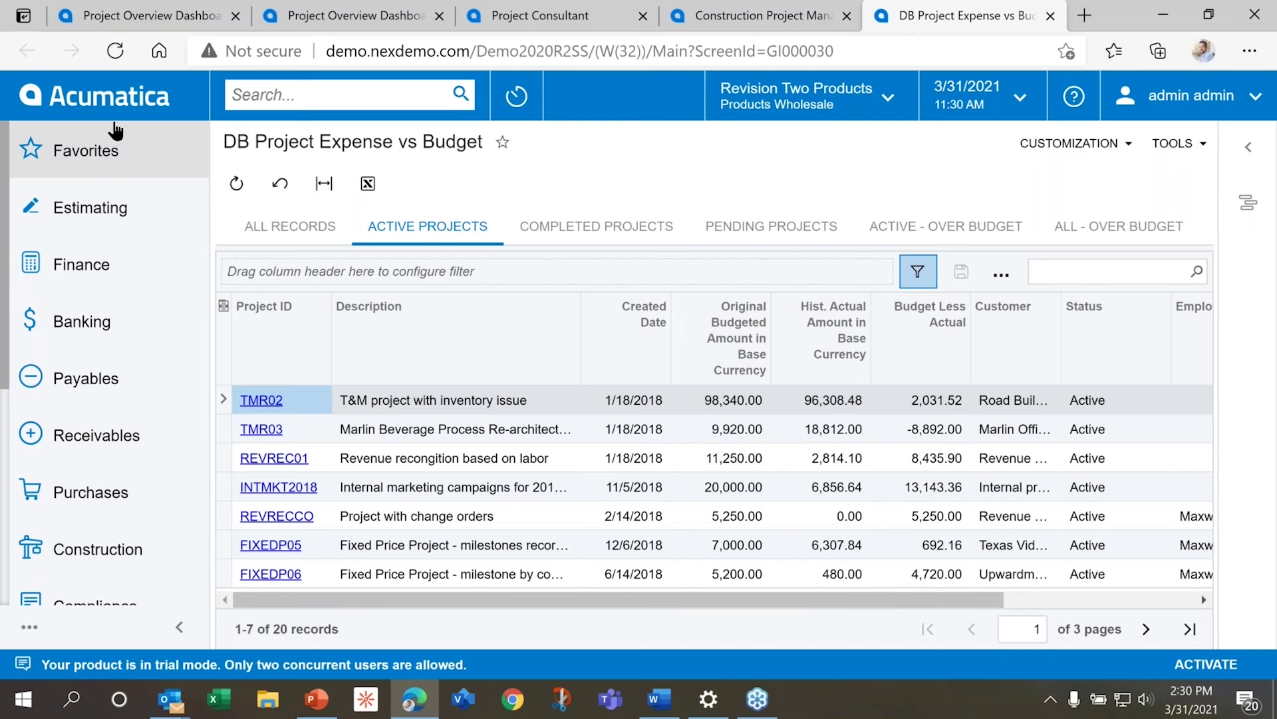
left_click(119, 106)
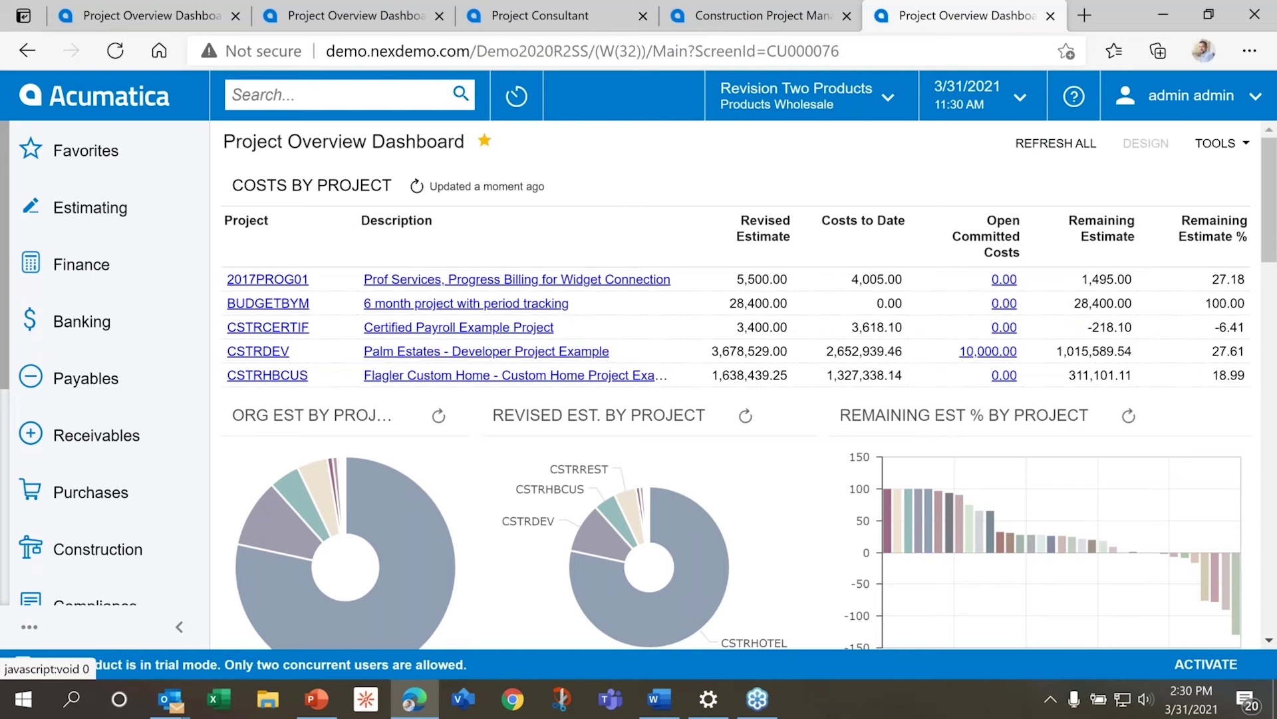
left_click(258, 351)
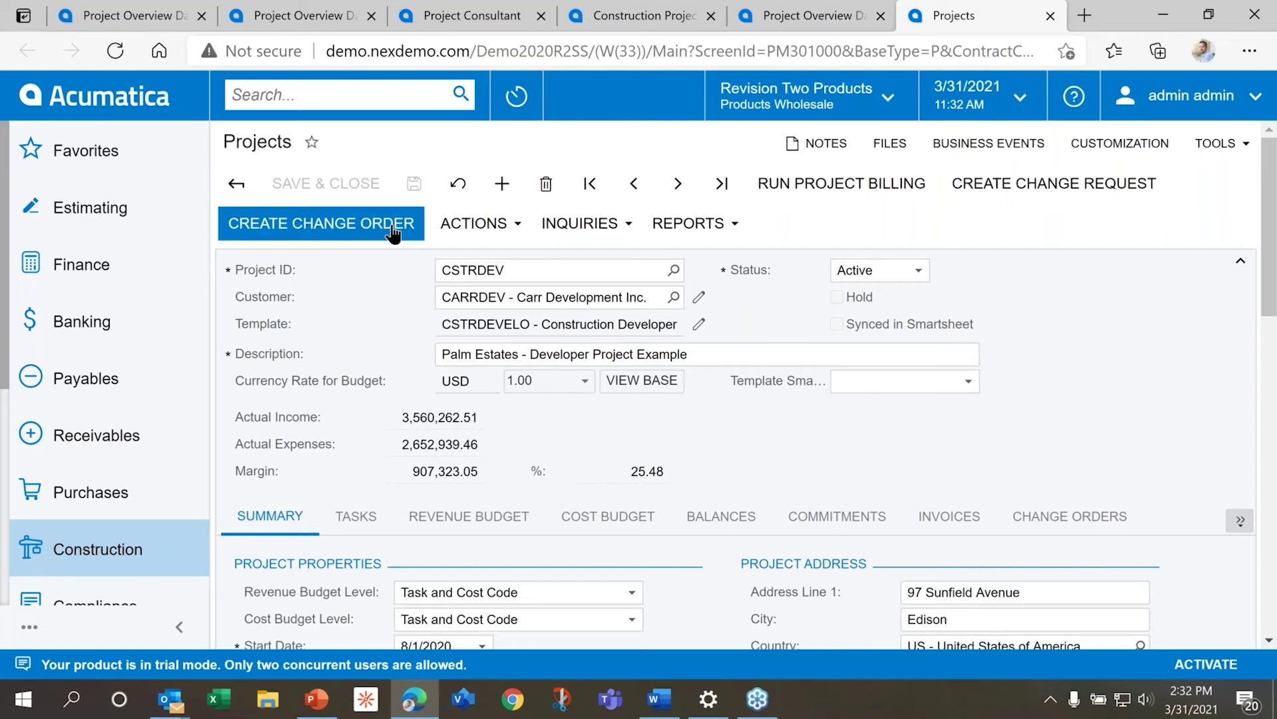
Examine the actions, inquiries and reports available for the Palm Estates project
left_click(517, 236)
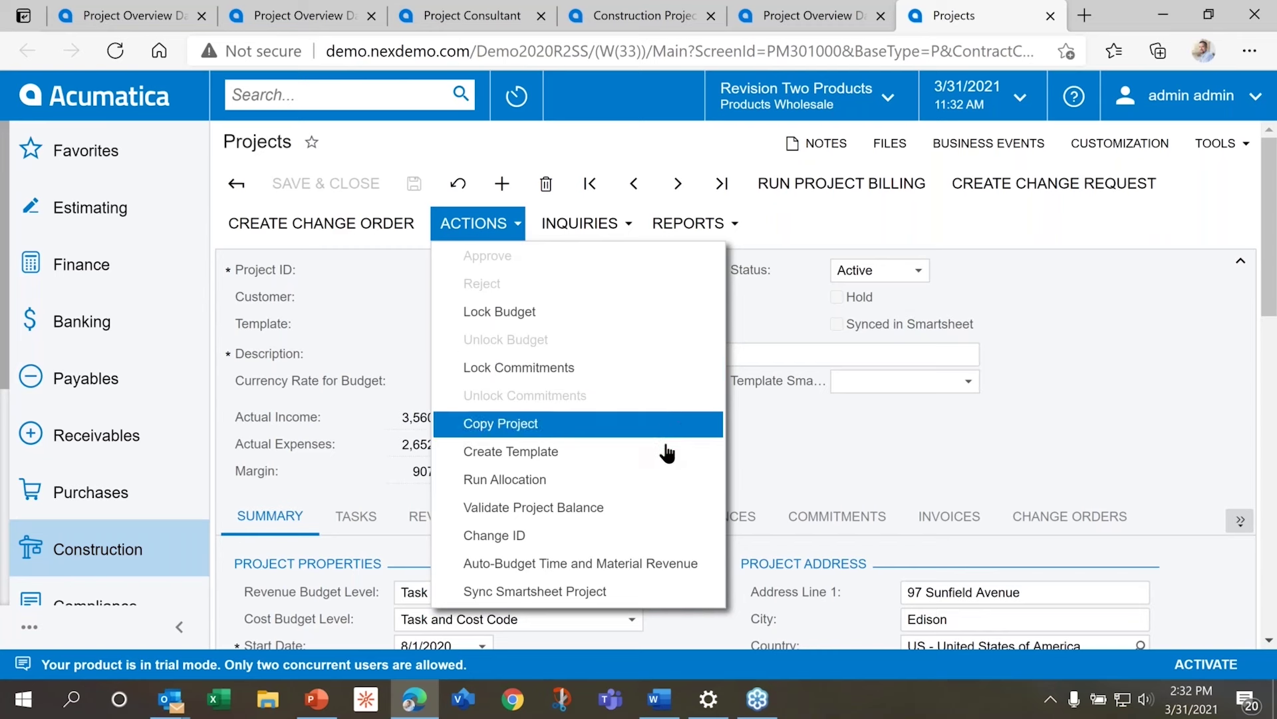
left_click(910, 426)
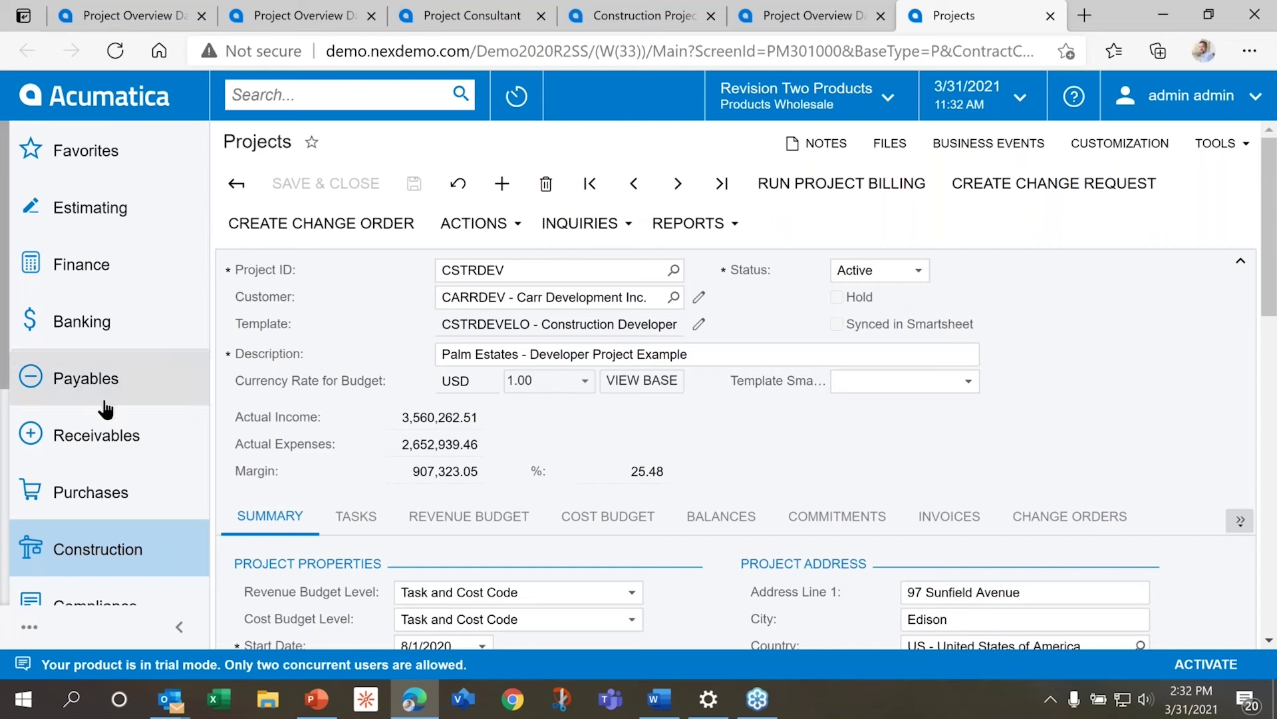
left_click(618, 226)
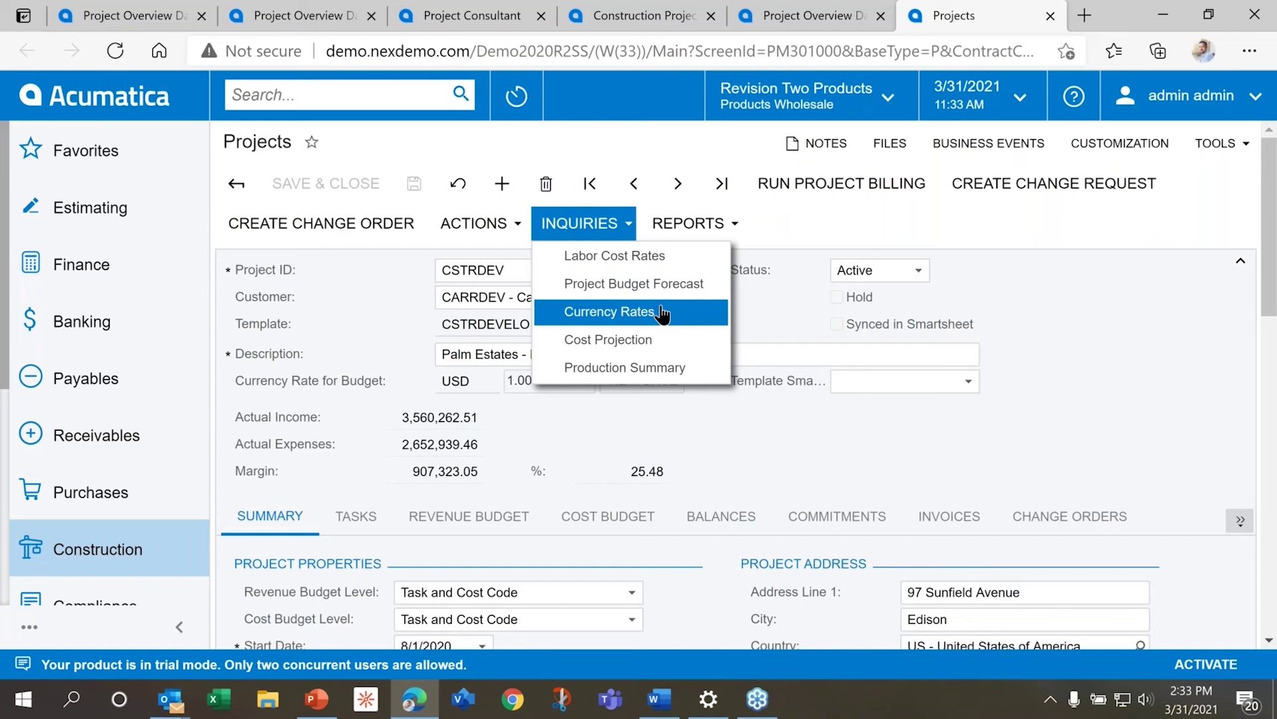
left_click(717, 346)
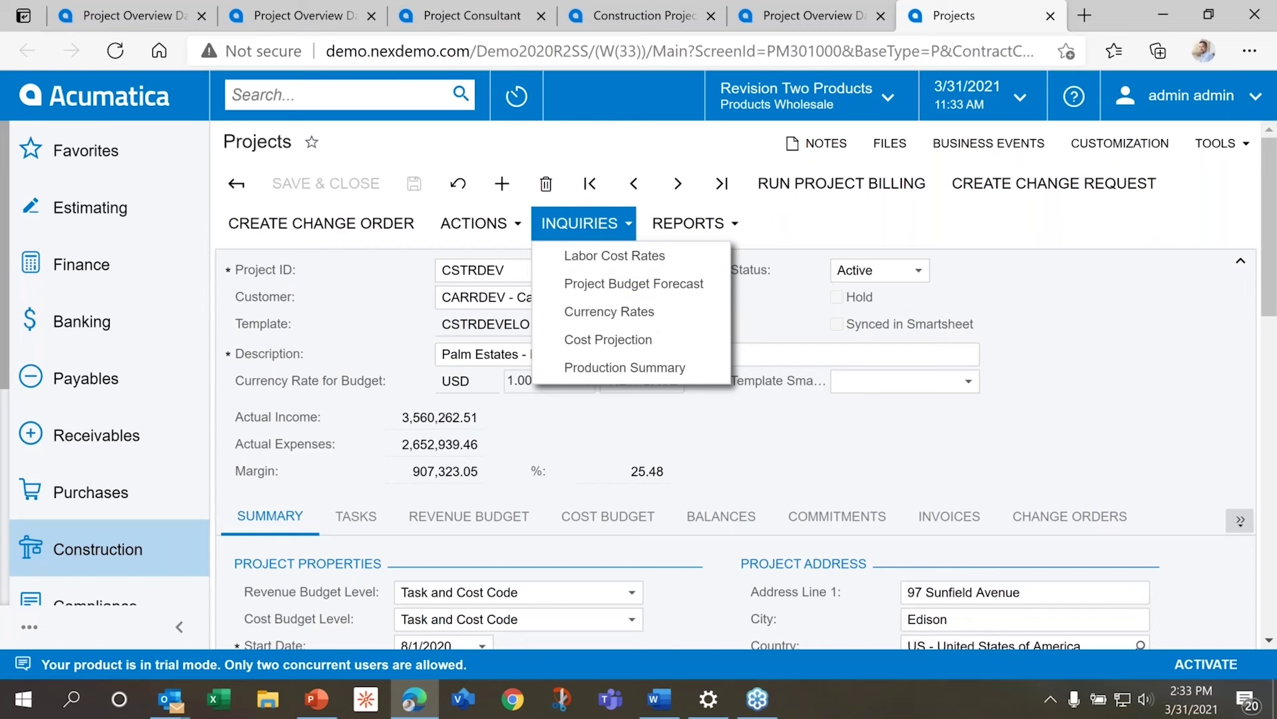
left_click(1135, 439)
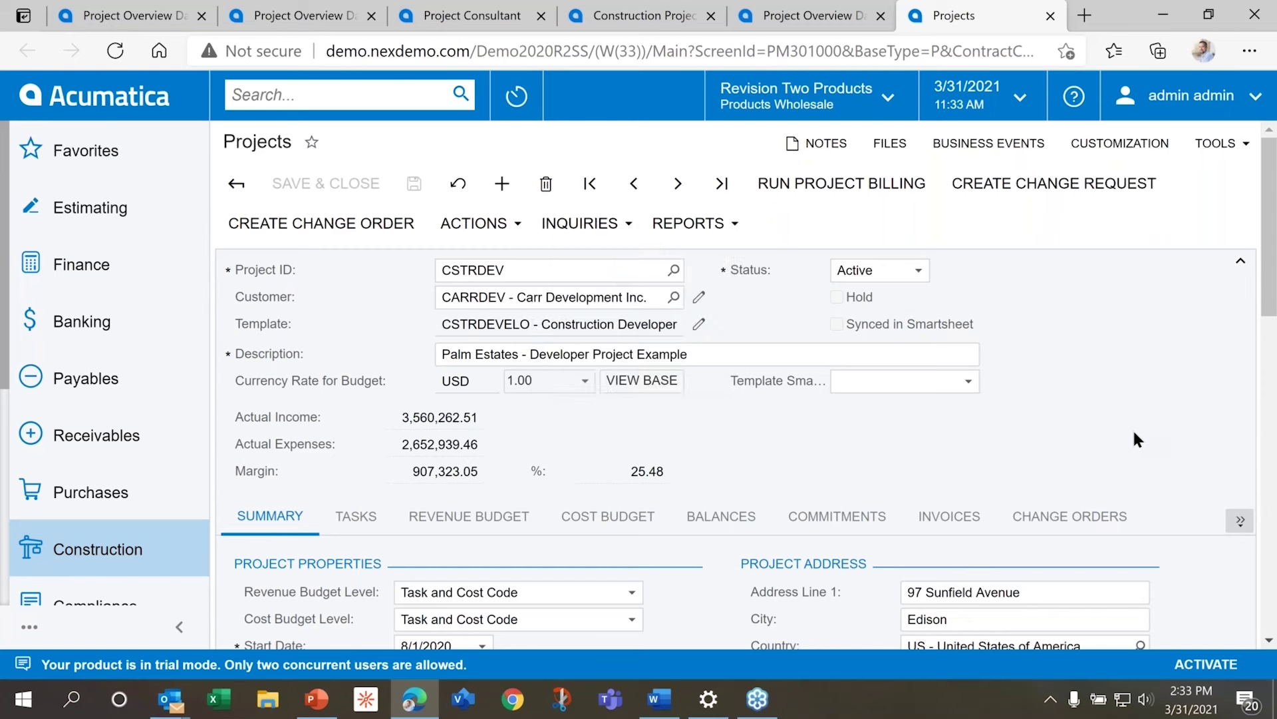
left_click(739, 225)
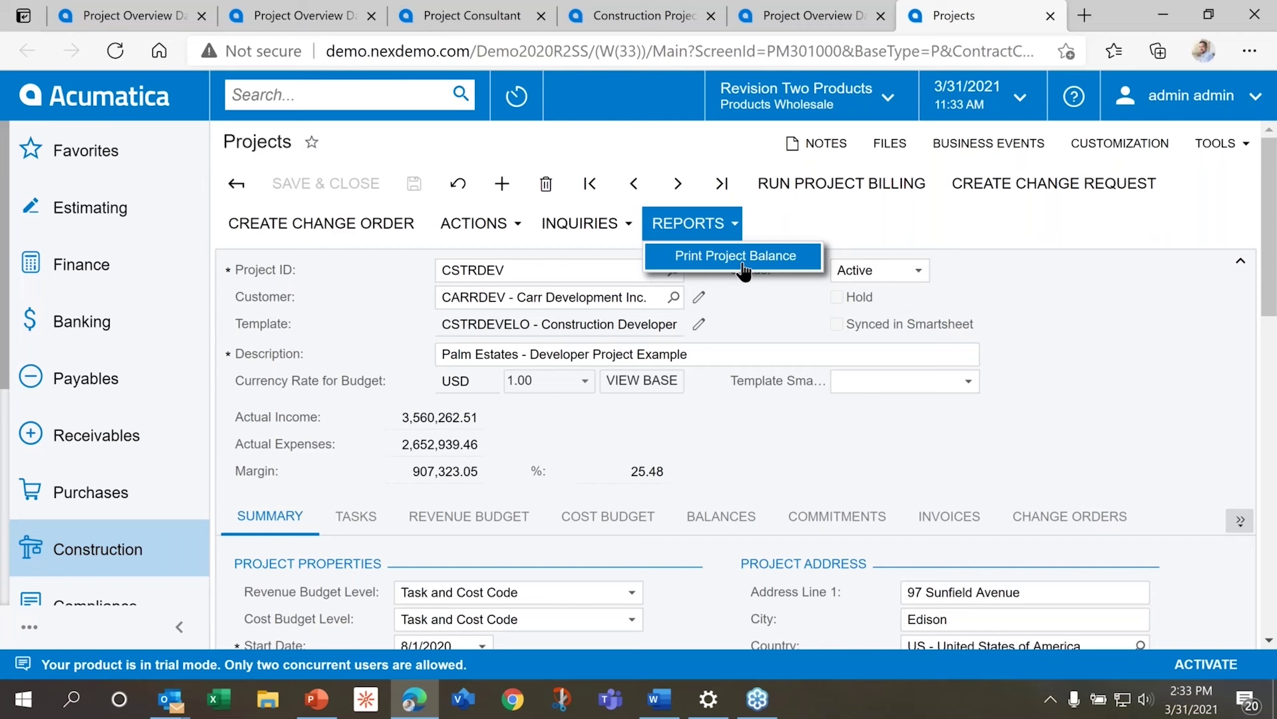
left_click(1148, 348)
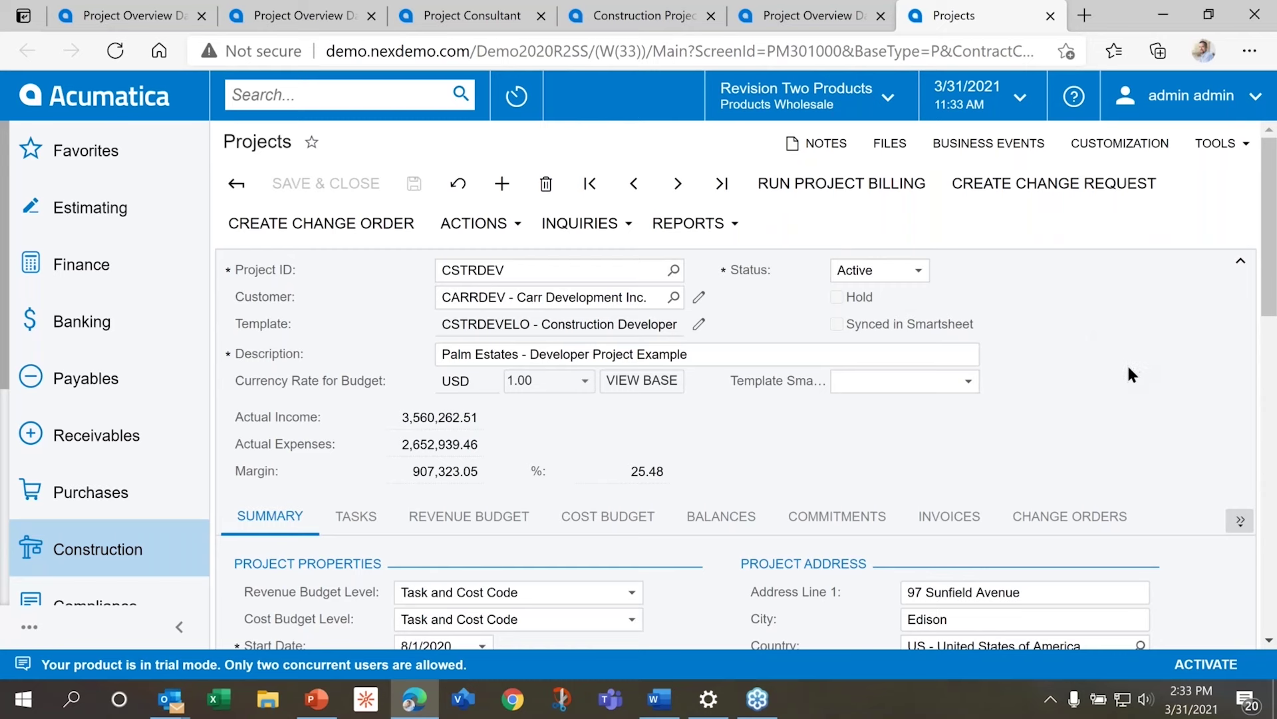
Review the project summary's properties, dates, project address, bill-to details and workflow options
scroll(1098, 346, "down", 2)
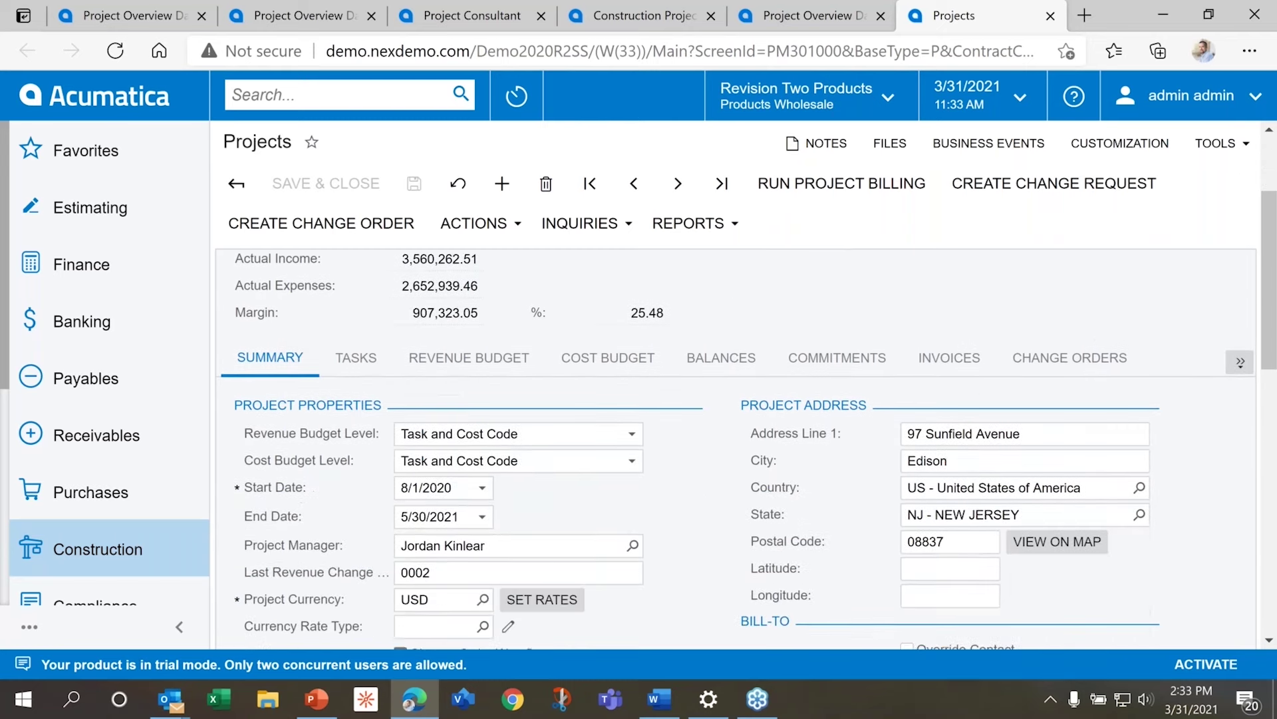
scroll(348, 303, "up", 1)
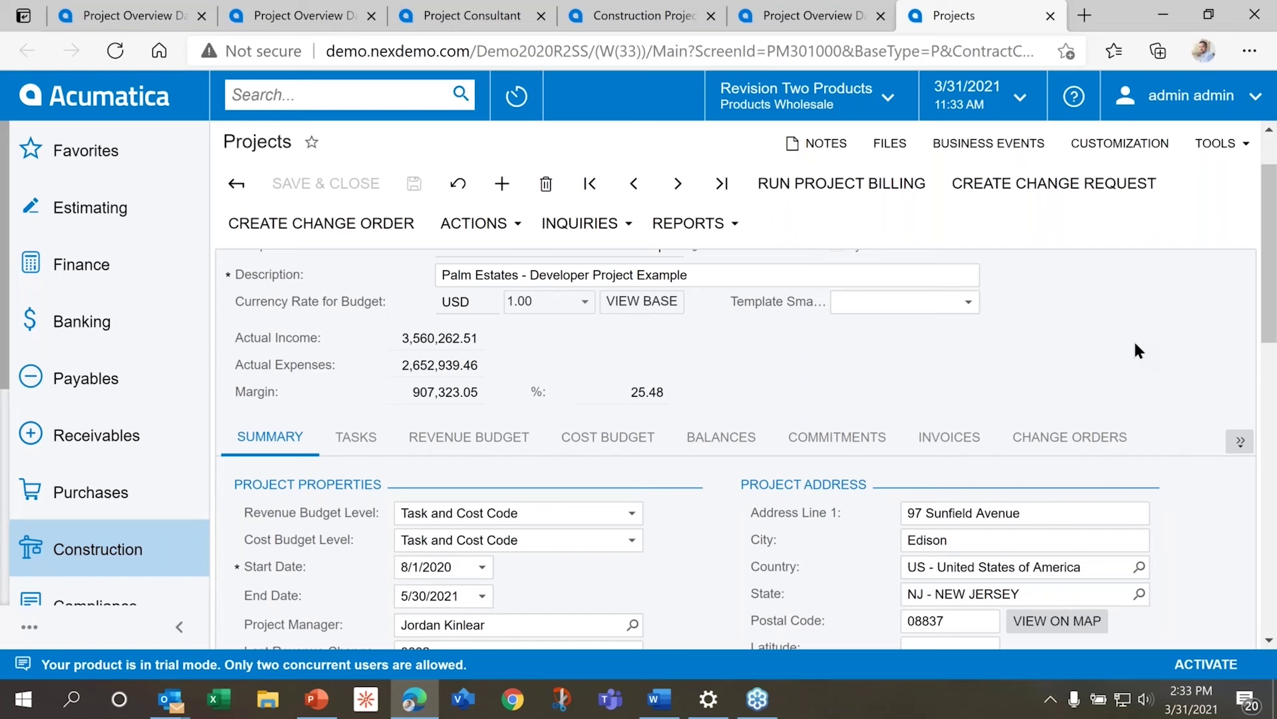
scroll(1136, 346, "down", 3)
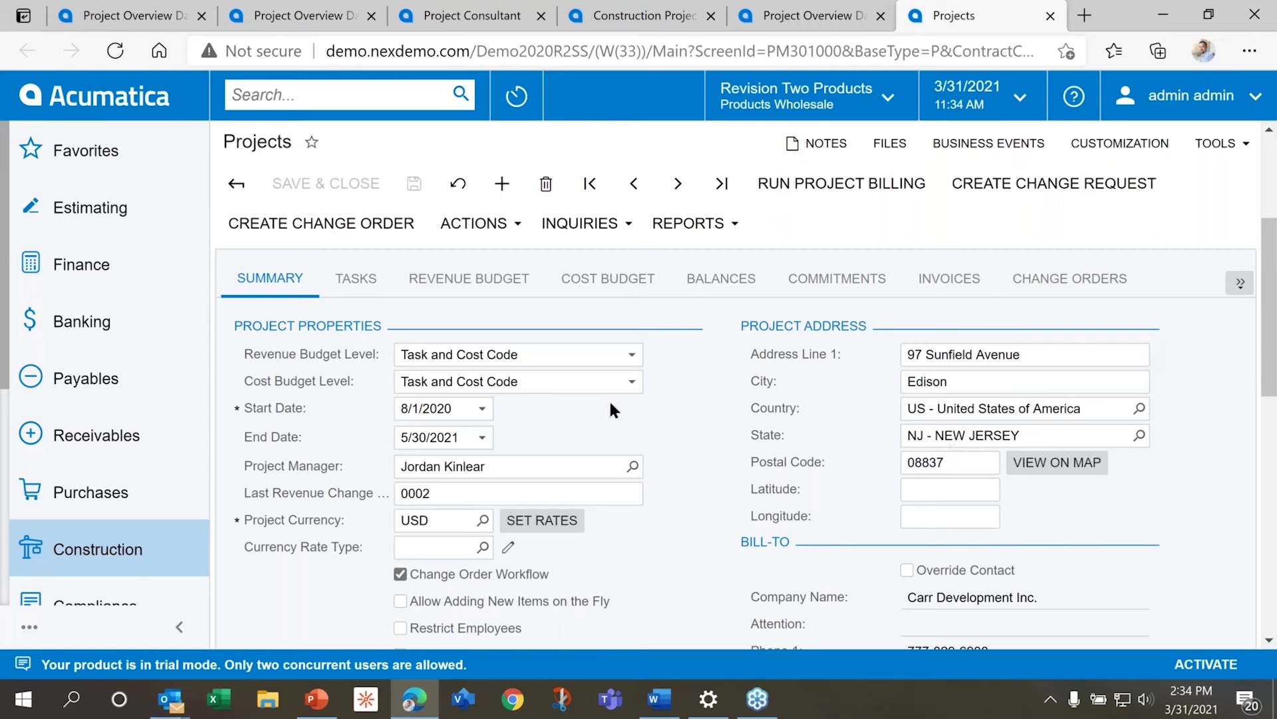
scroll(904, 501, "down", 2)
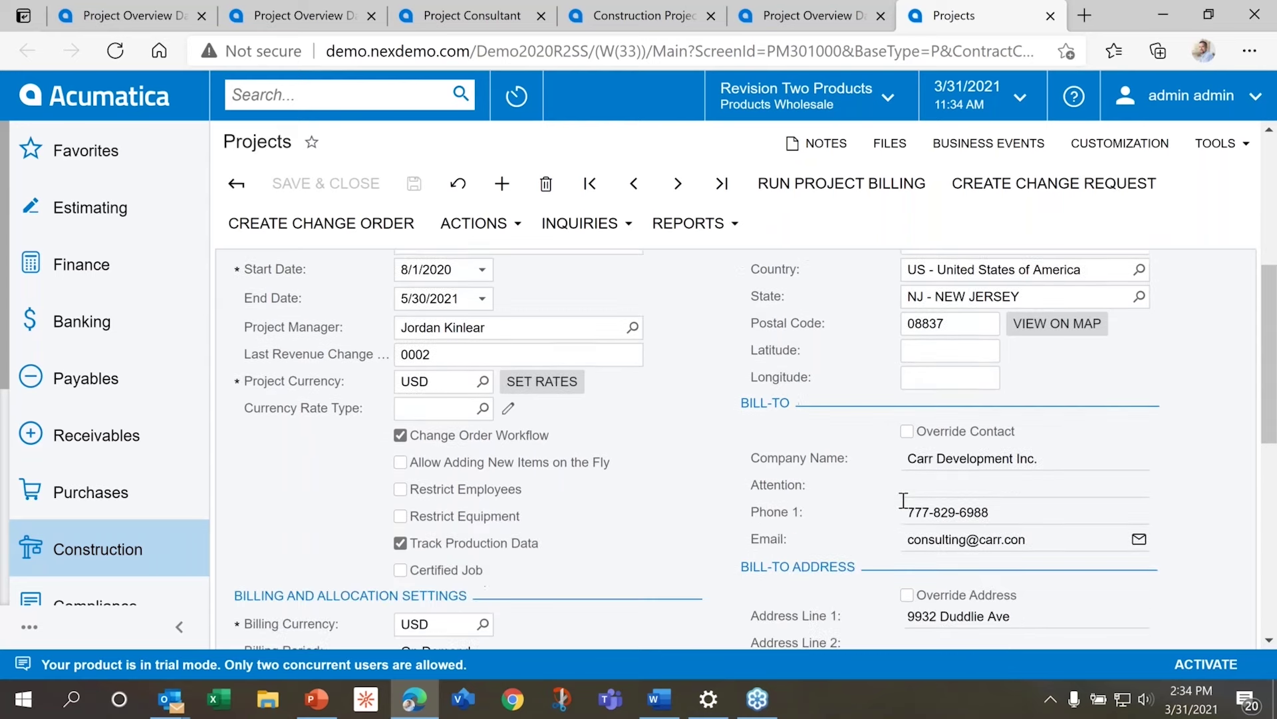
scroll(902, 493, "up", 2)
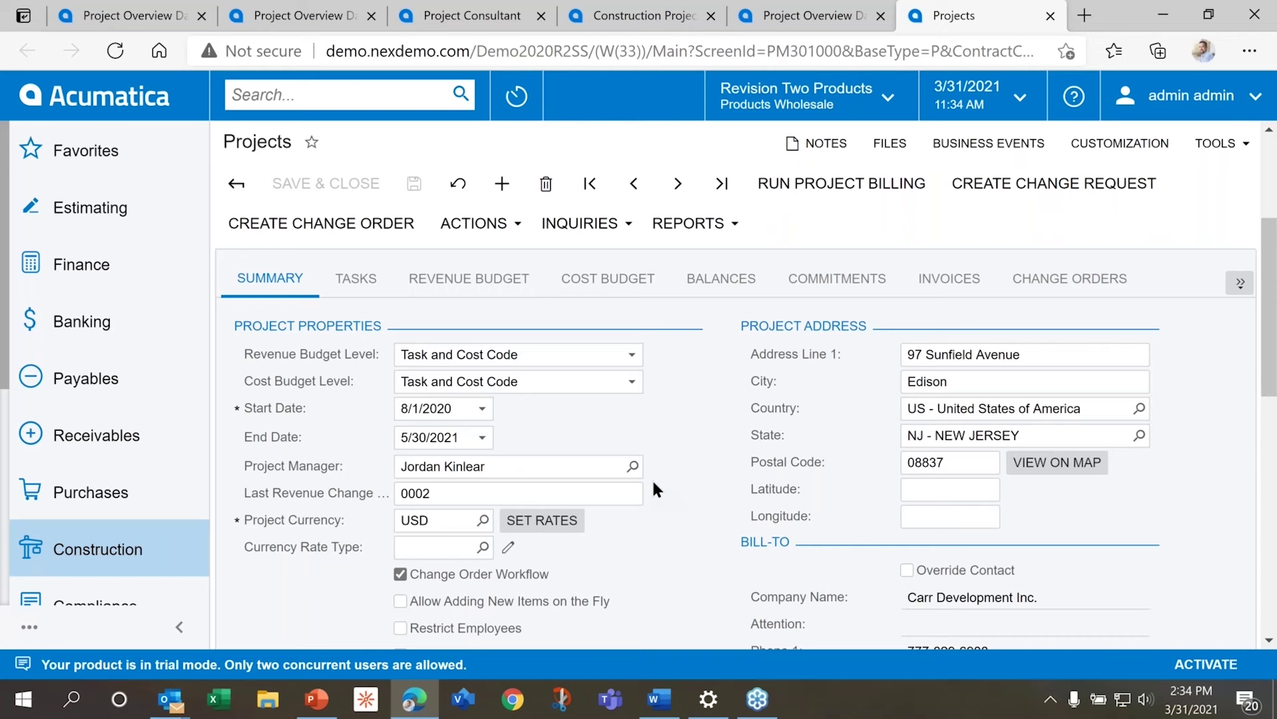
scroll(654, 483, "down", 3)
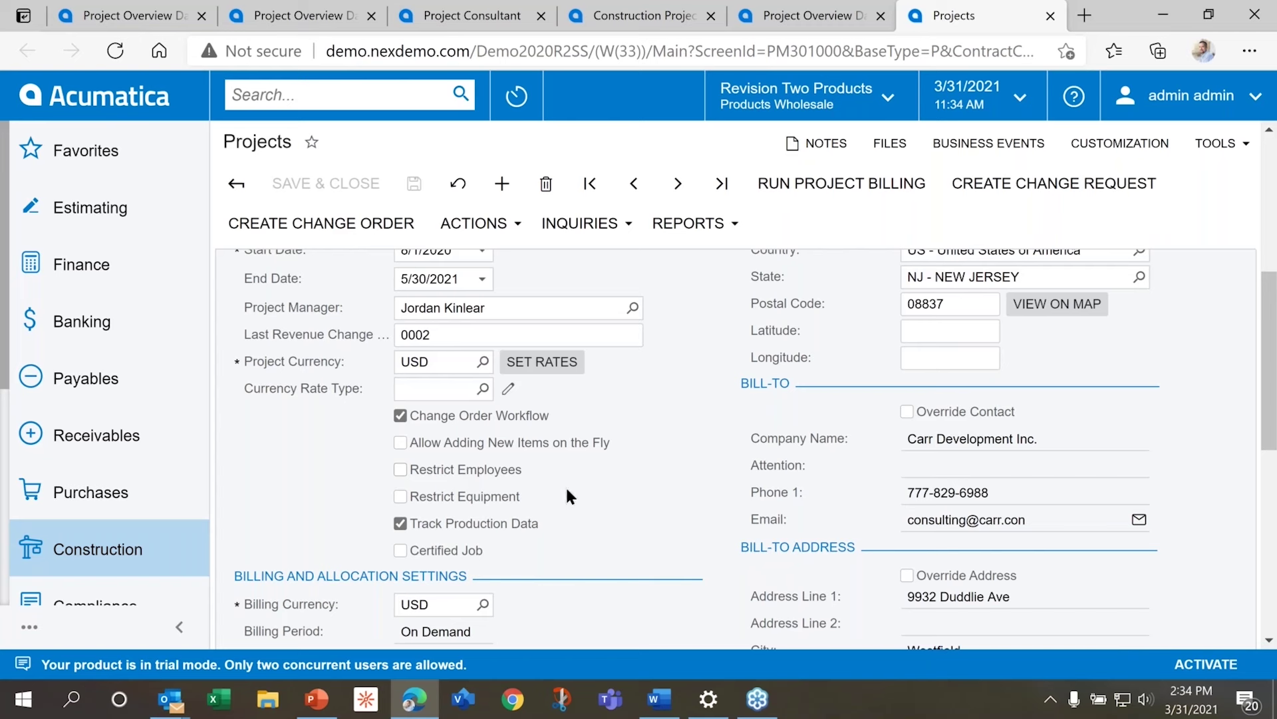
scroll(567, 492, "down", 1)
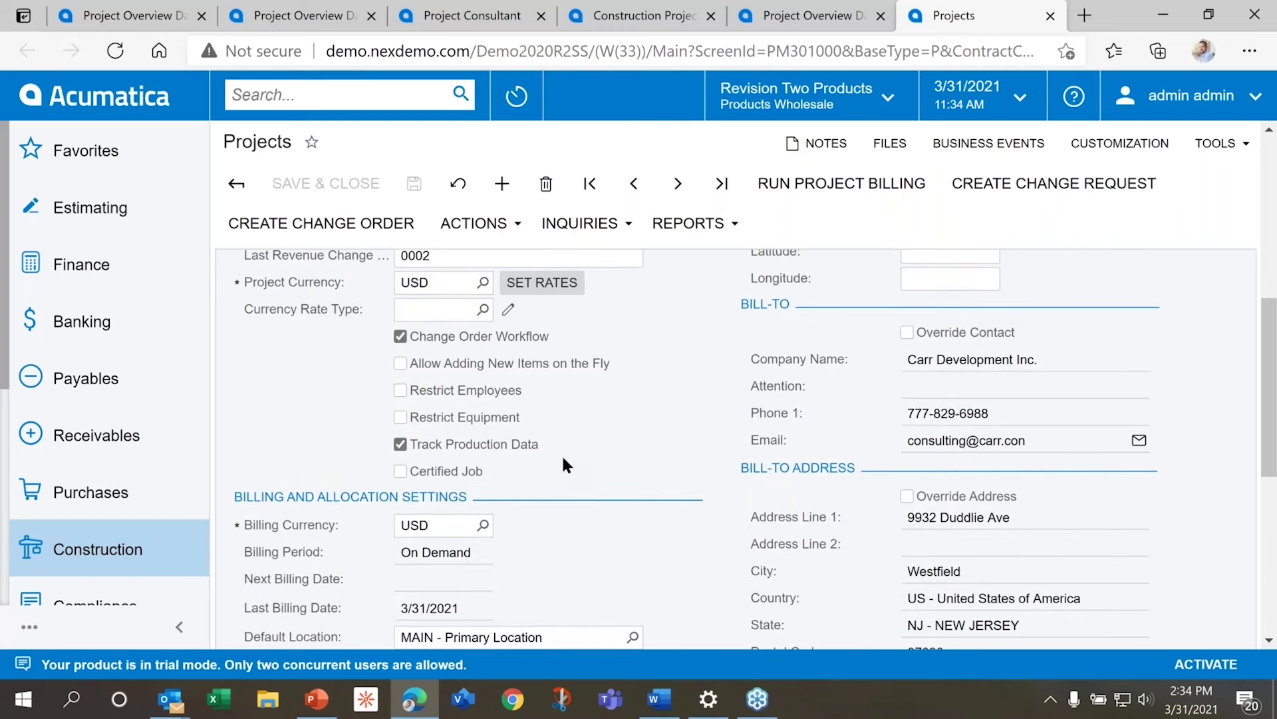
scroll(563, 459, "up", 1)
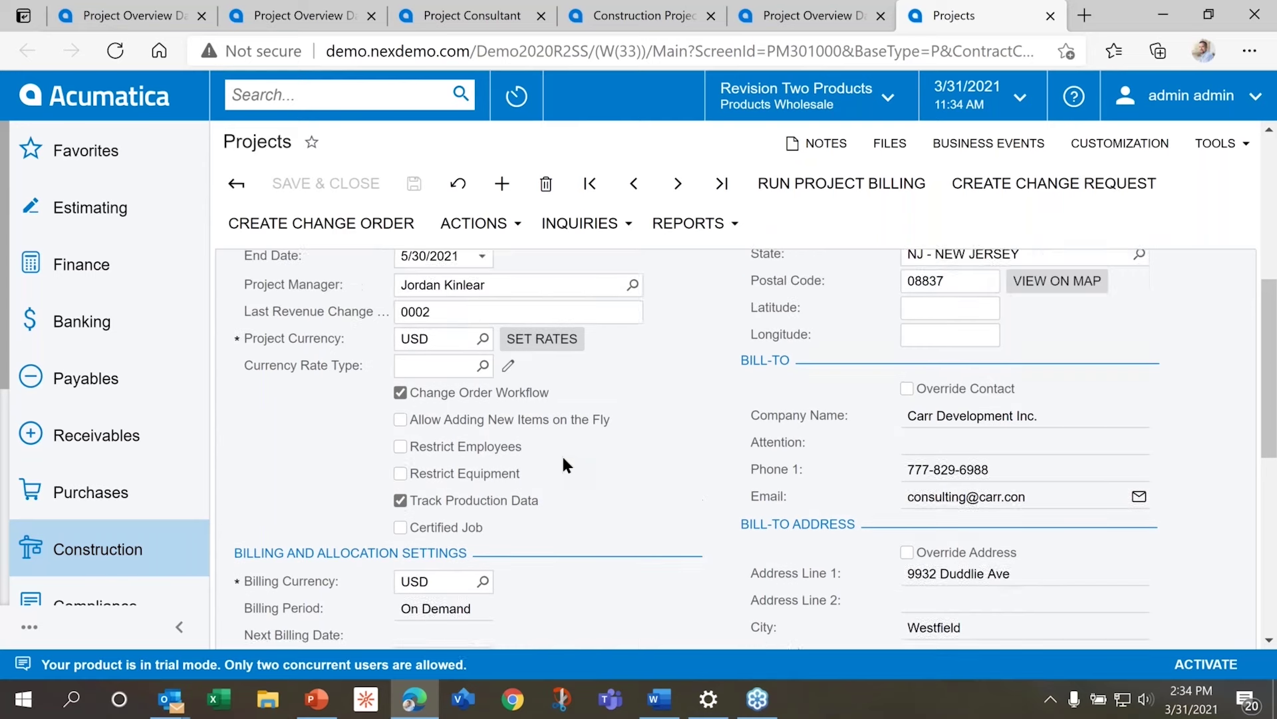
Review the project's billing and allocation settings, billing rule, retainage, AIA and visibility settings
scroll(565, 464, "down", 3)
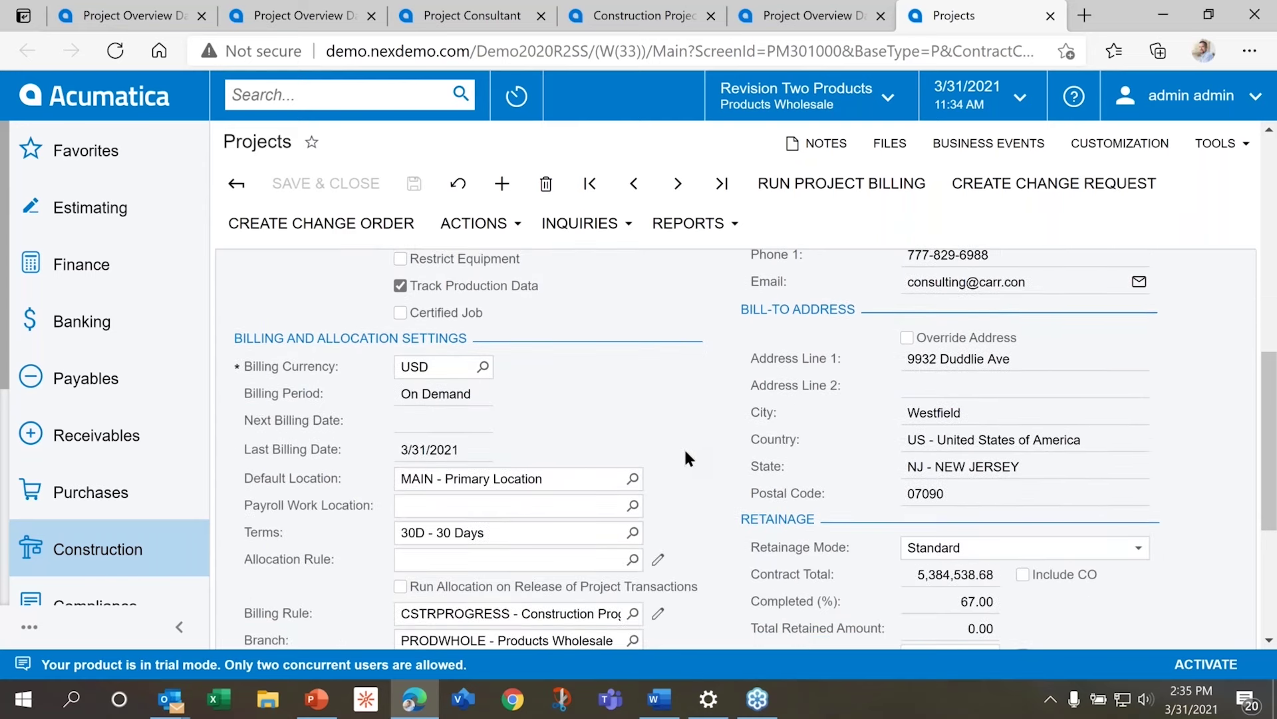
scroll(686, 453, "down", 2)
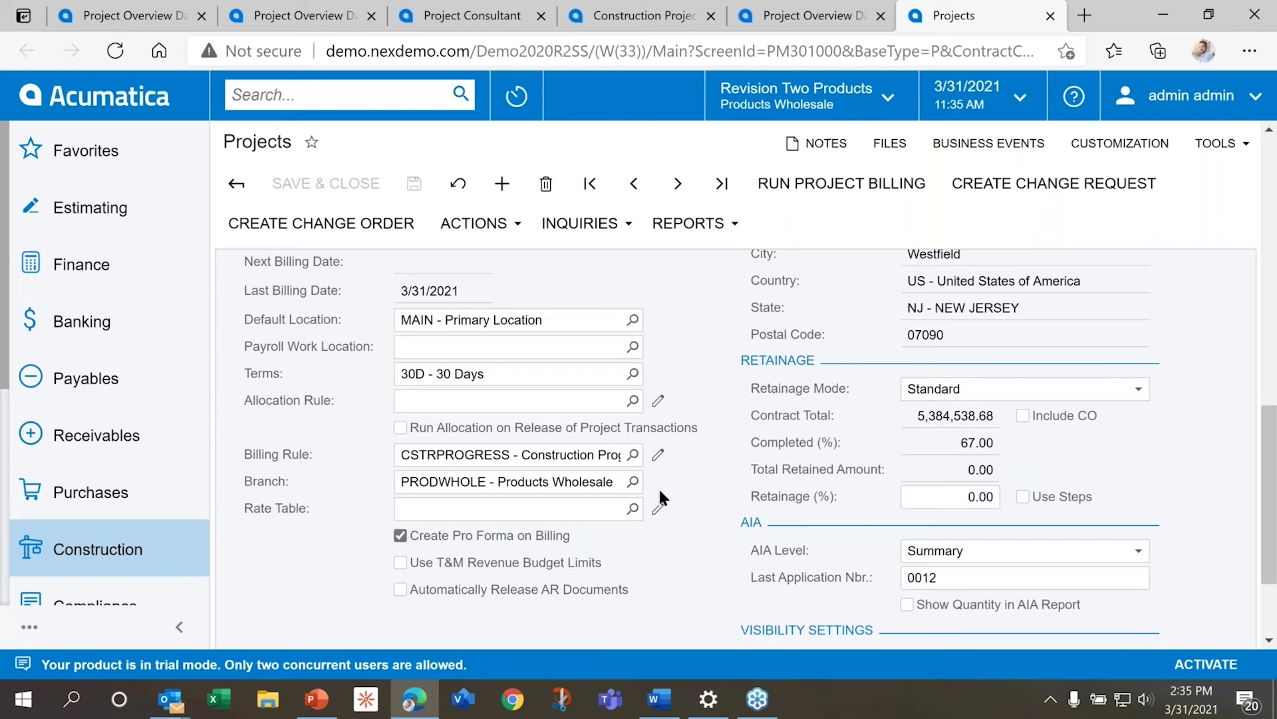
scroll(659, 497, "down", 1)
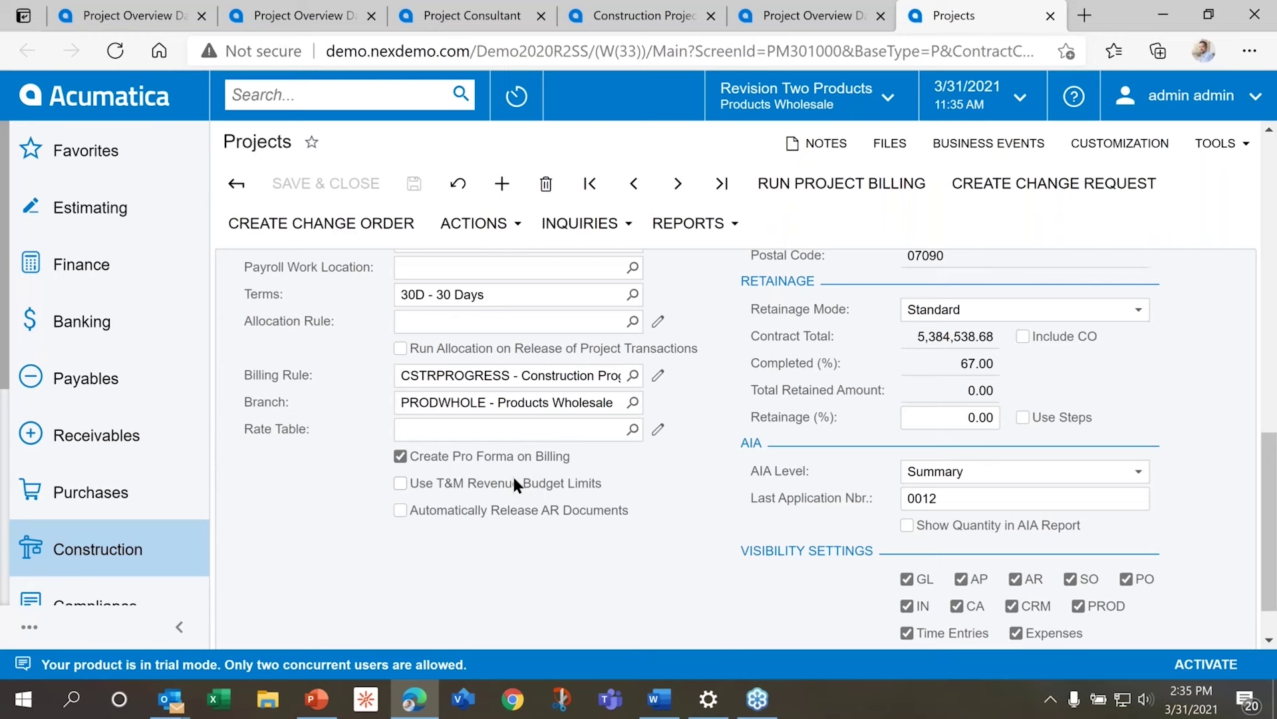
scroll(513, 474, "up", 5)
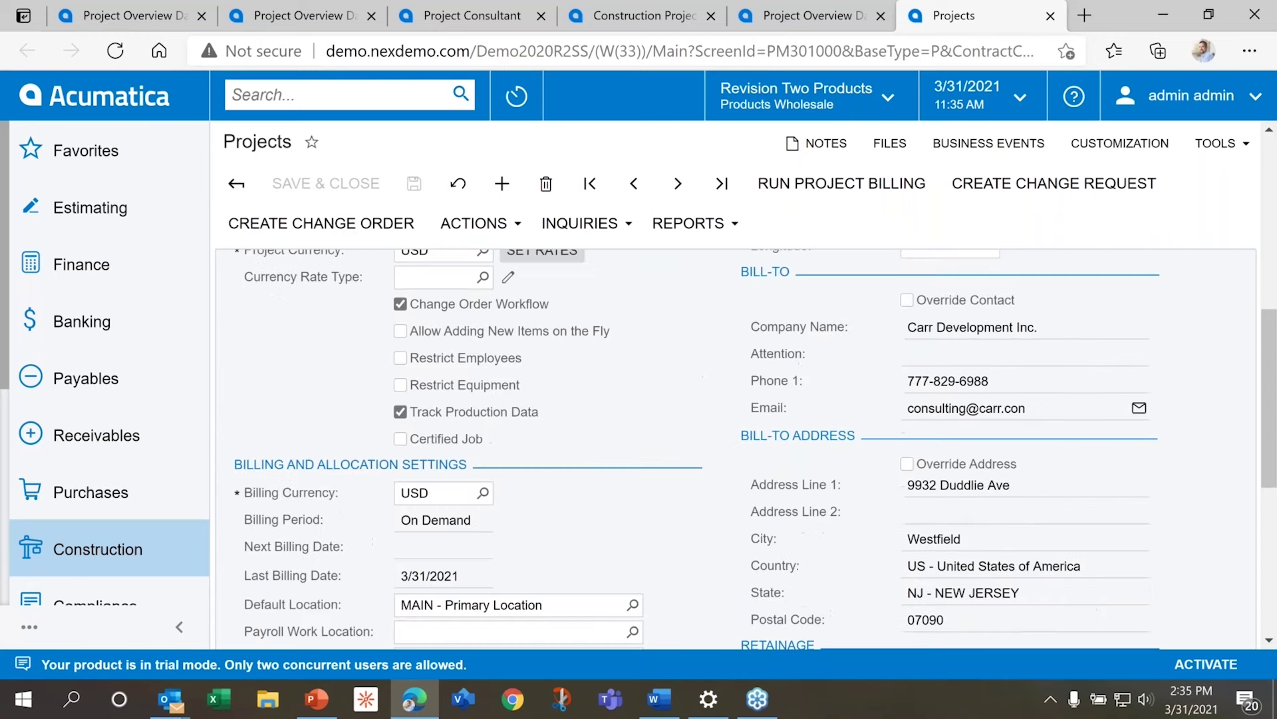
scroll(509, 468, "up", 3)
scroll(509, 468, "up", 2)
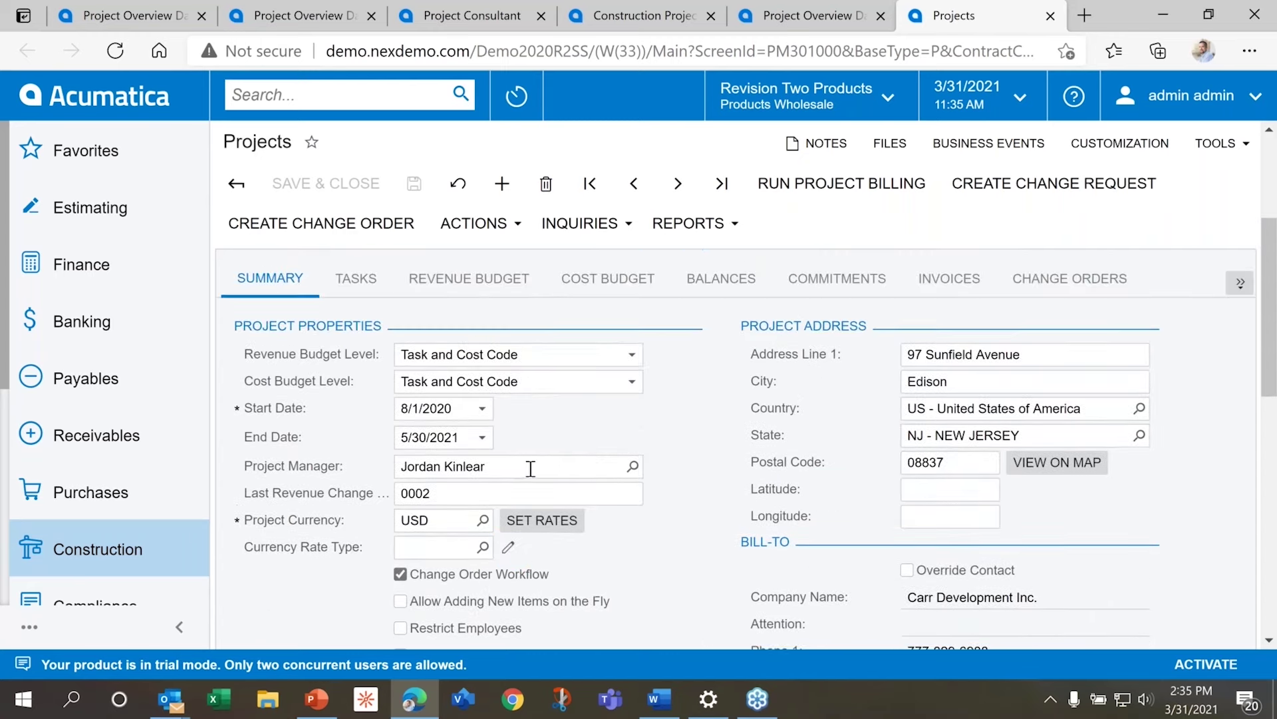
scroll(1020, 526, "down", 3)
scroll(1022, 529, "down", 1)
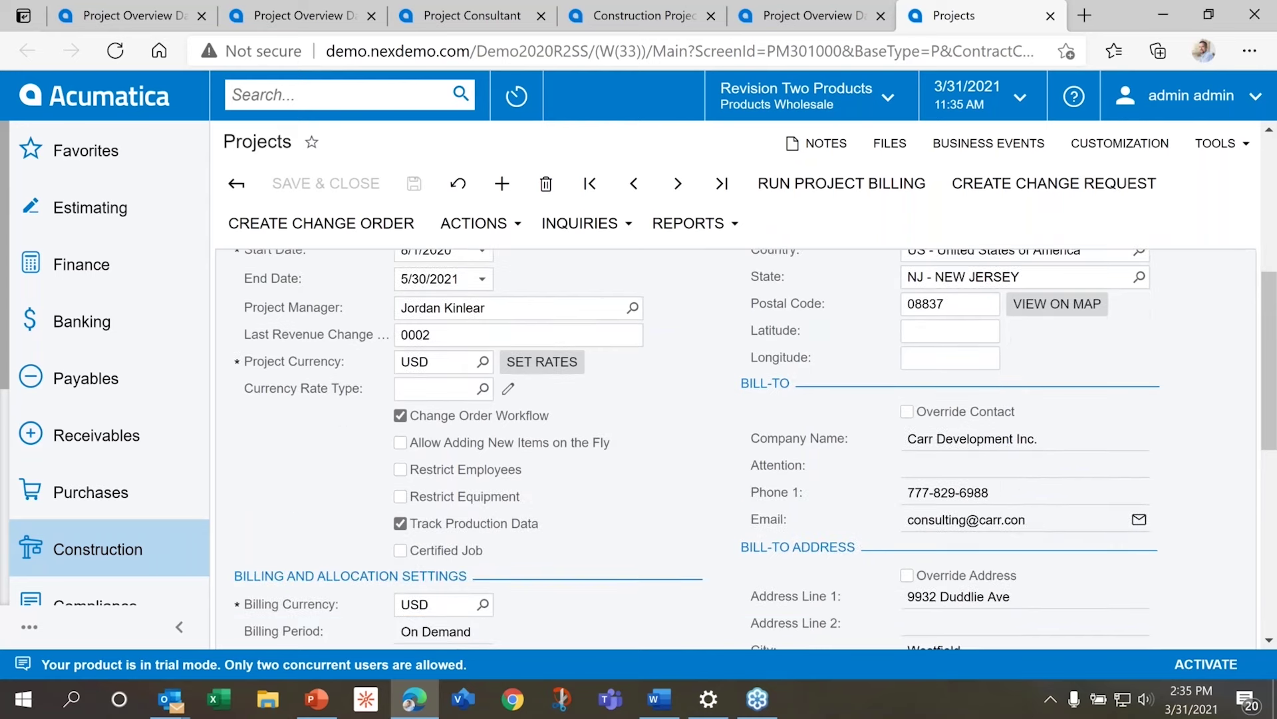
scroll(1023, 528, "down", 8)
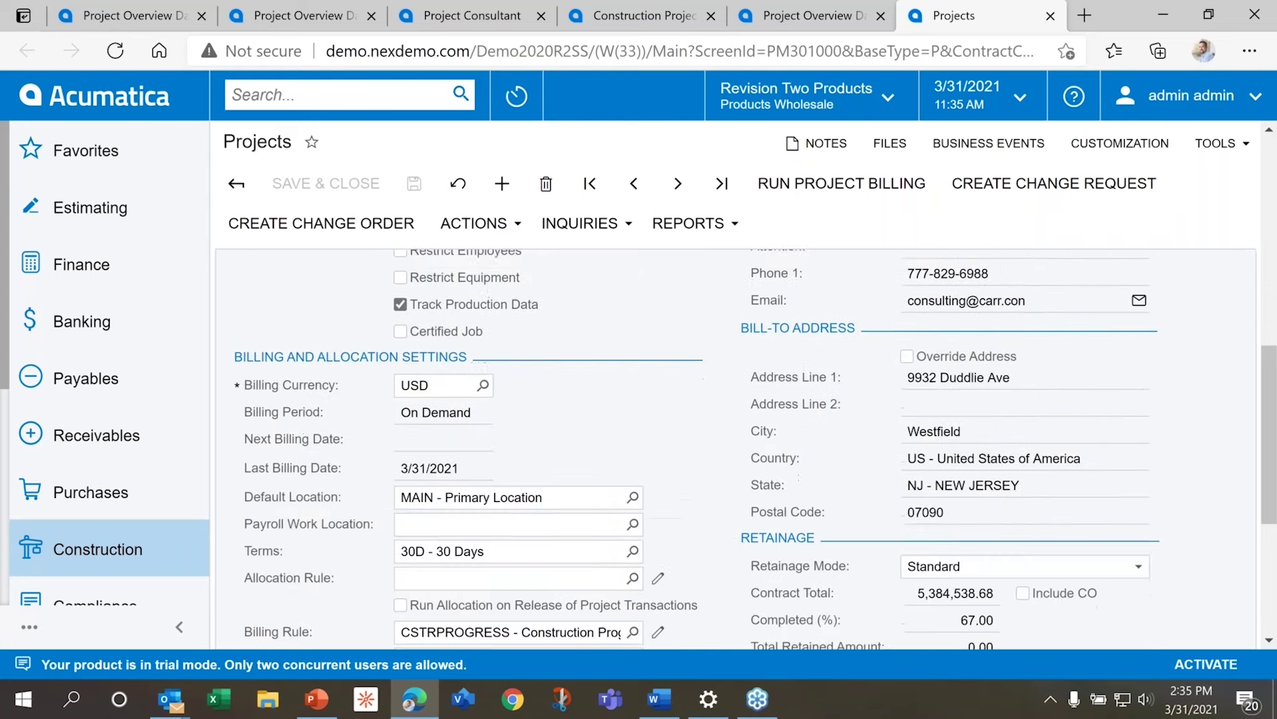
scroll(755, 449, "down", 3)
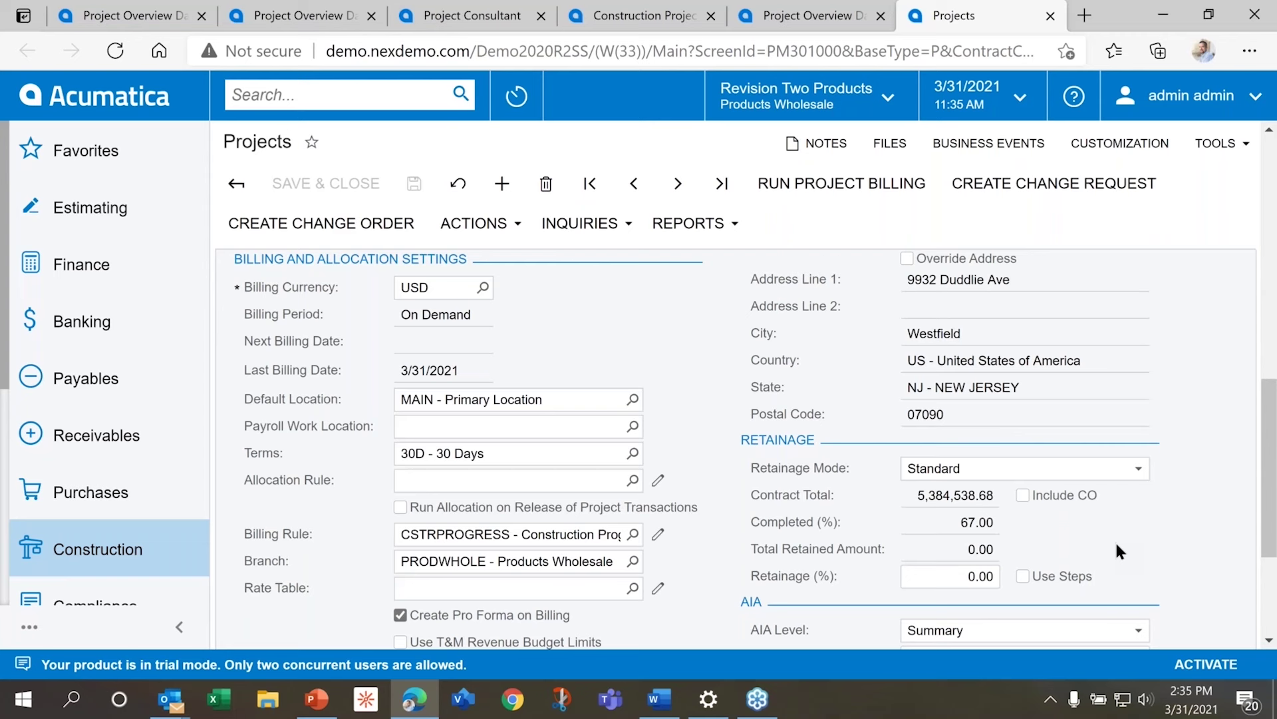
scroll(1116, 551, "down", 3)
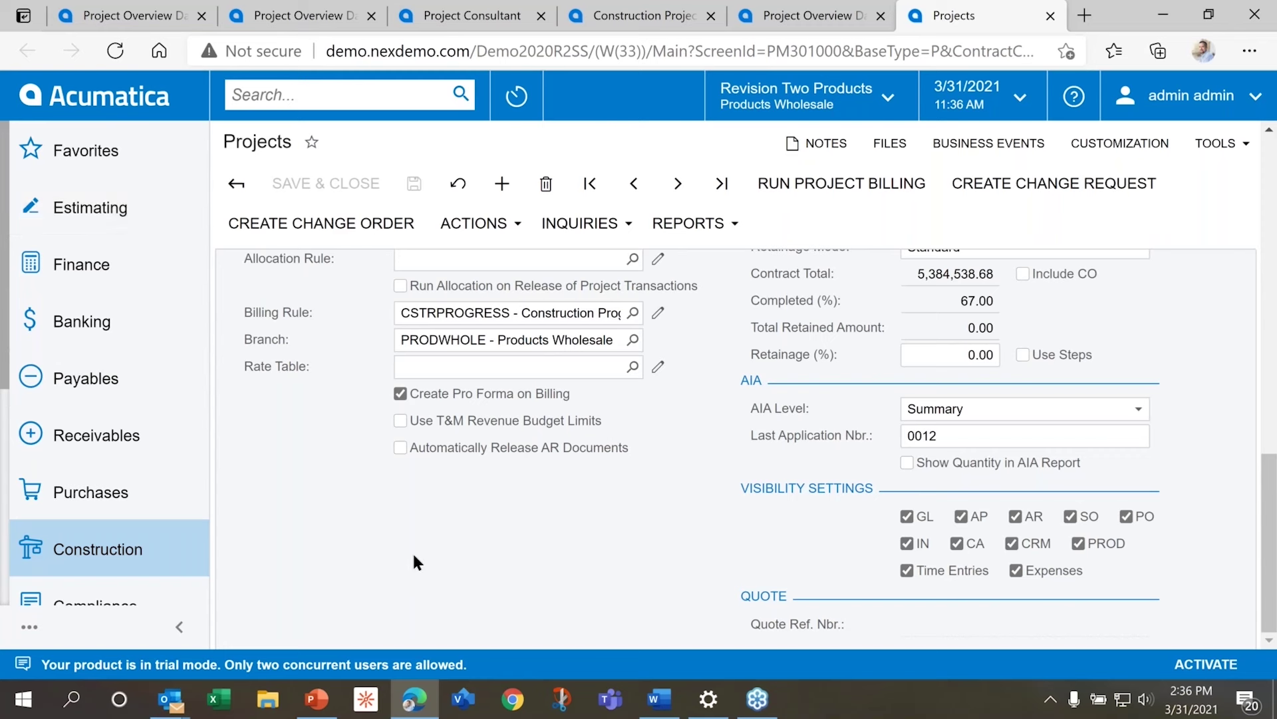
Examine the project's task list, including its additional table commands and the individual lot tasks
scroll(413, 555, "up", 5)
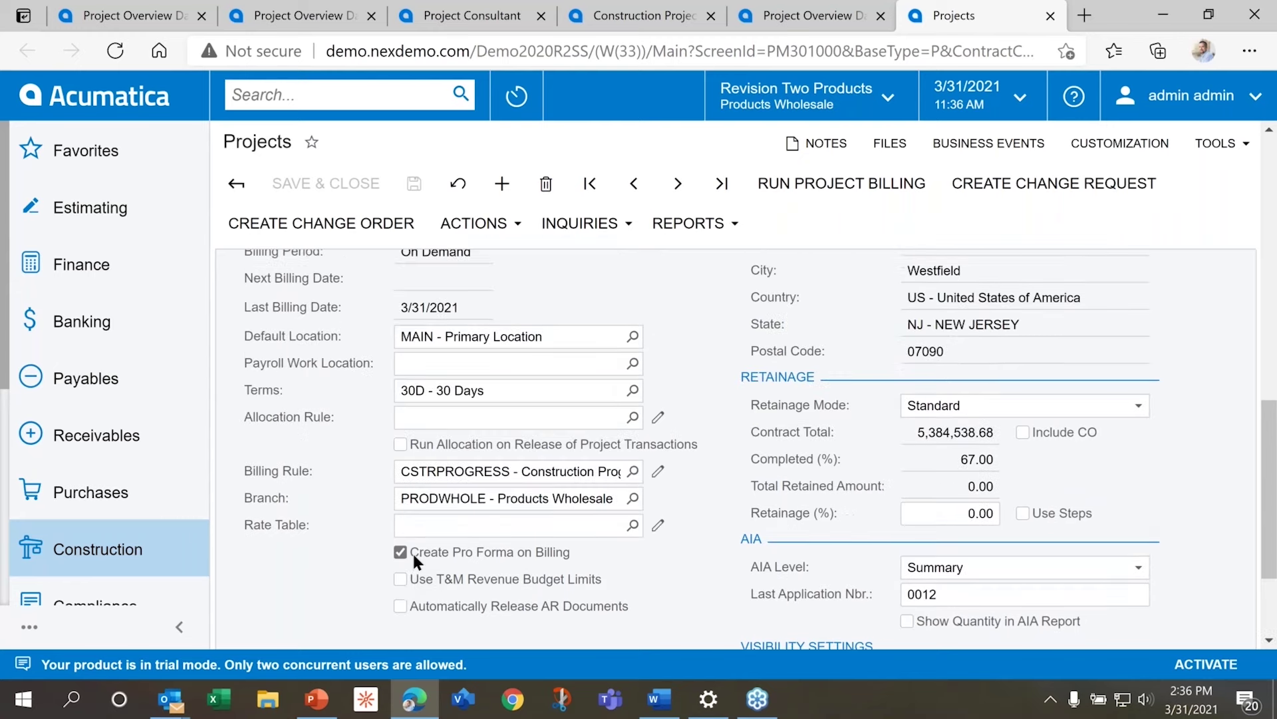
scroll(413, 554, "up", 8)
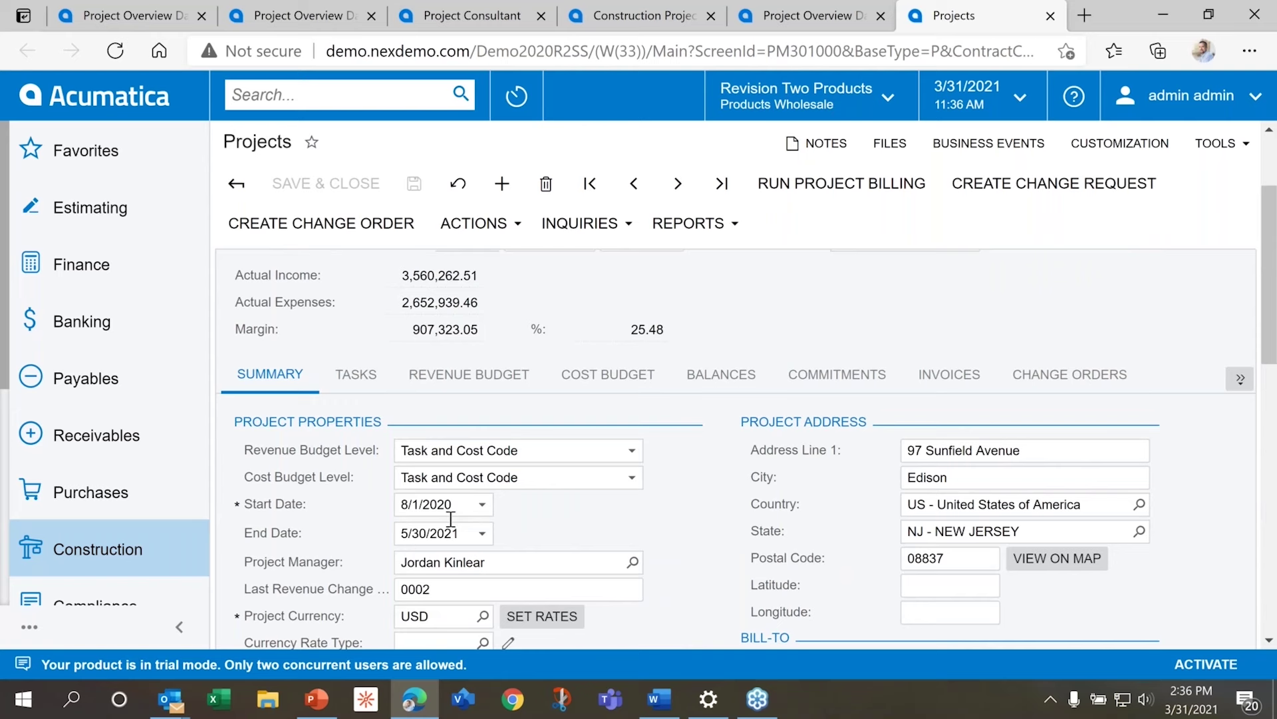
left_click(356, 374)
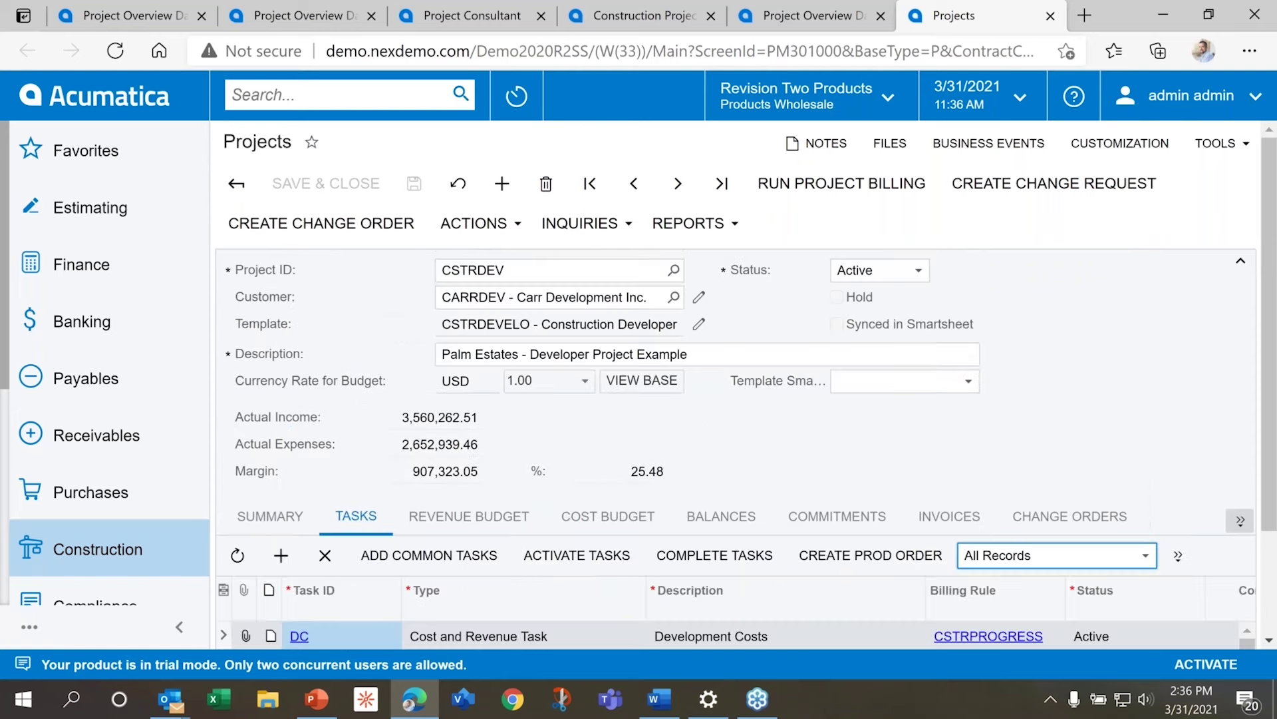
scroll(575, 459, "down", 2)
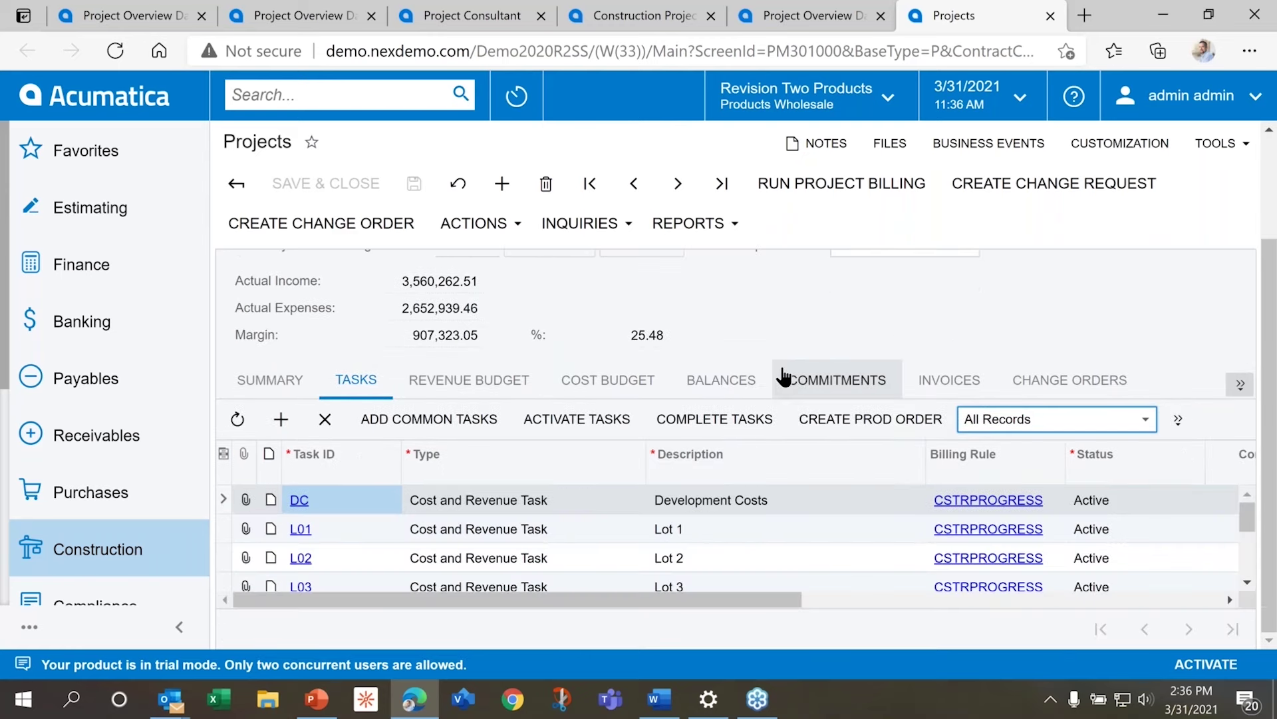
left_click(776, 433)
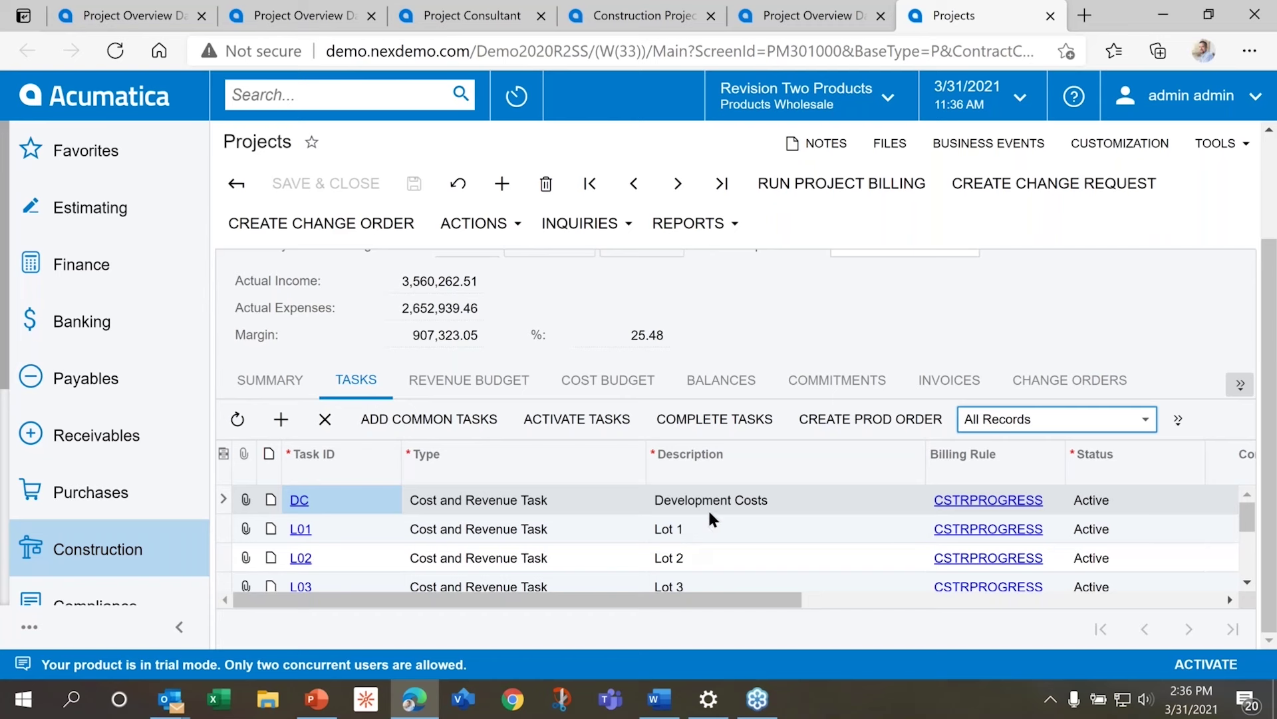
left_click(1178, 419)
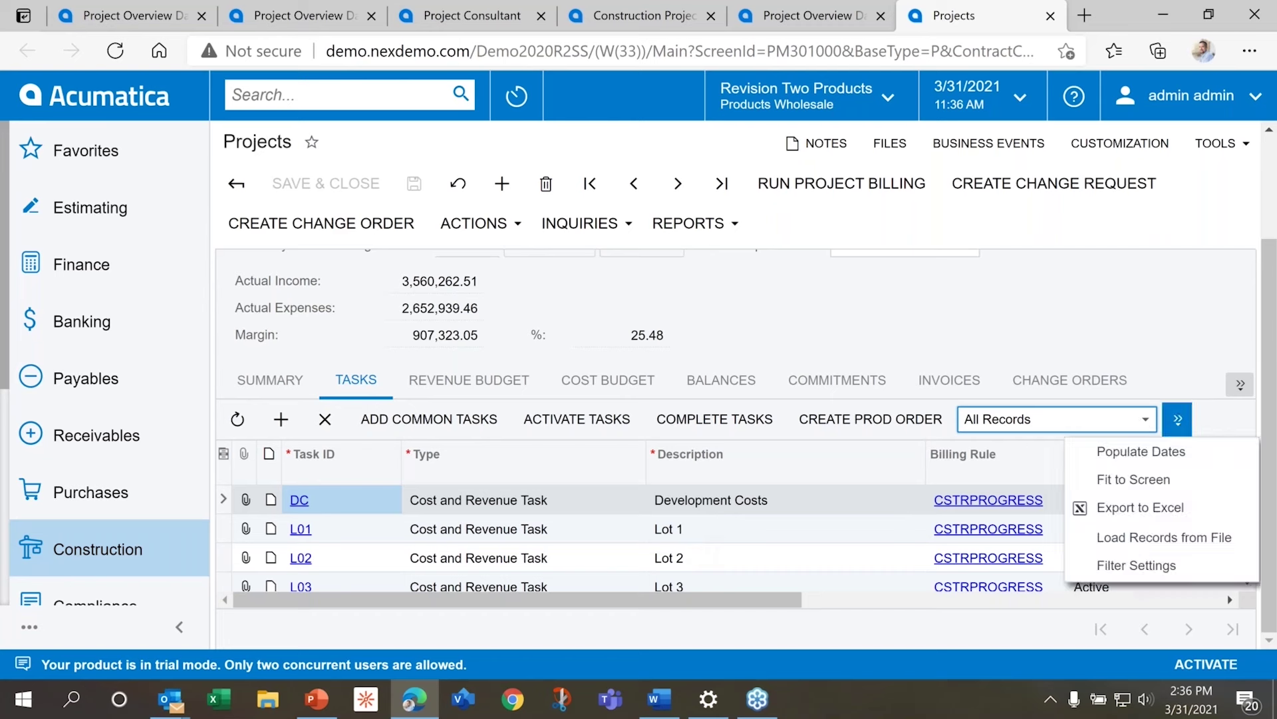
left_click(1076, 278)
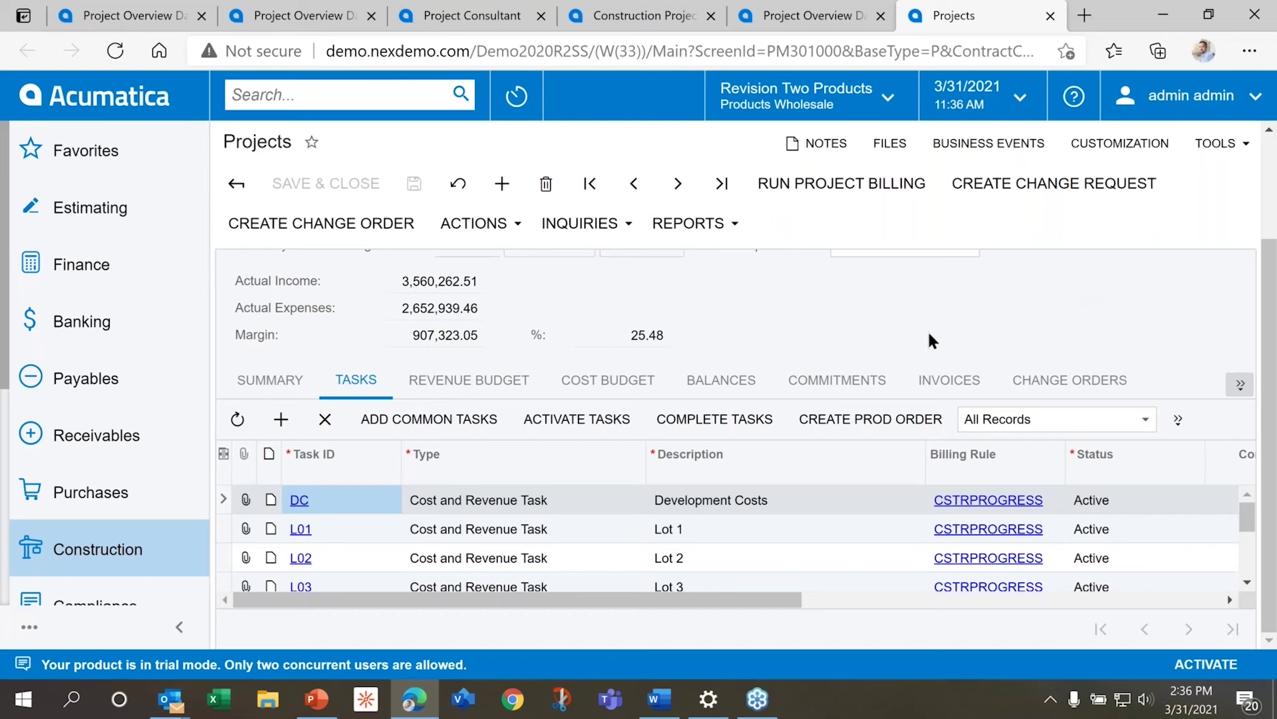
left_click(775, 424)
left_click_drag(1248, 511, 1251, 536)
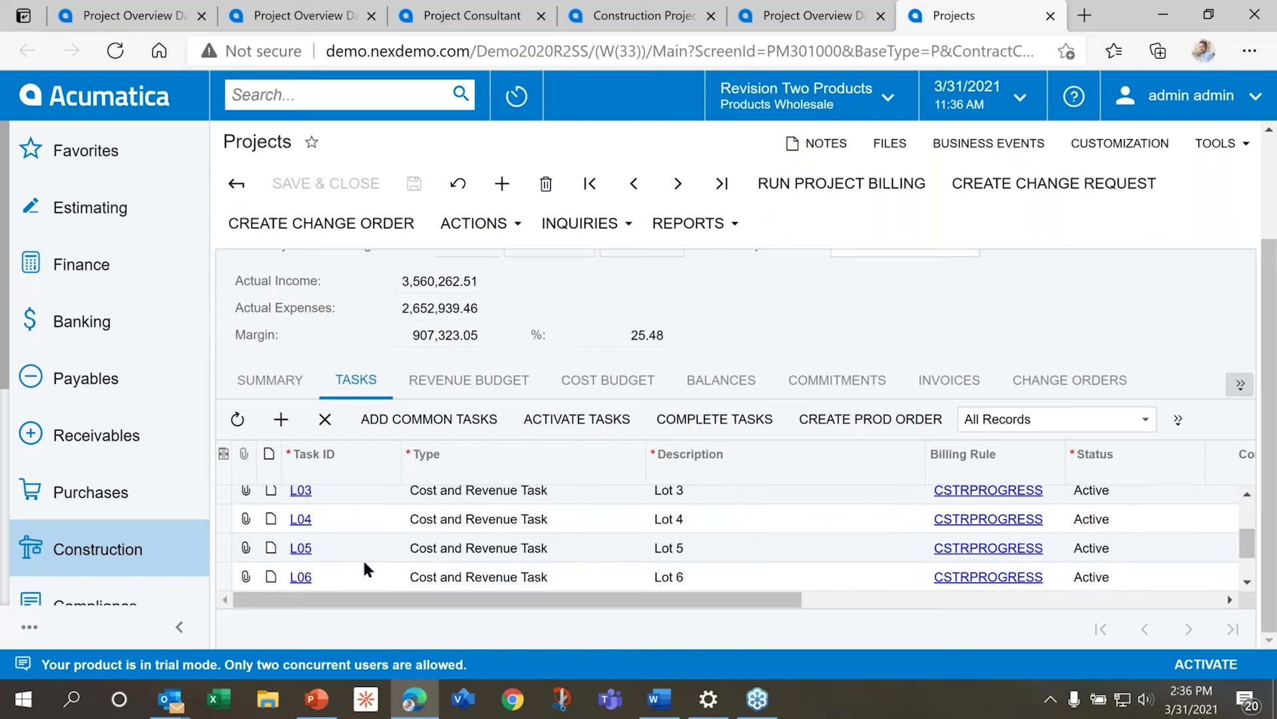
Check the statuses of the lot tasks and the extra commands available for the task table
left_click_drag(1243, 533, 1243, 524)
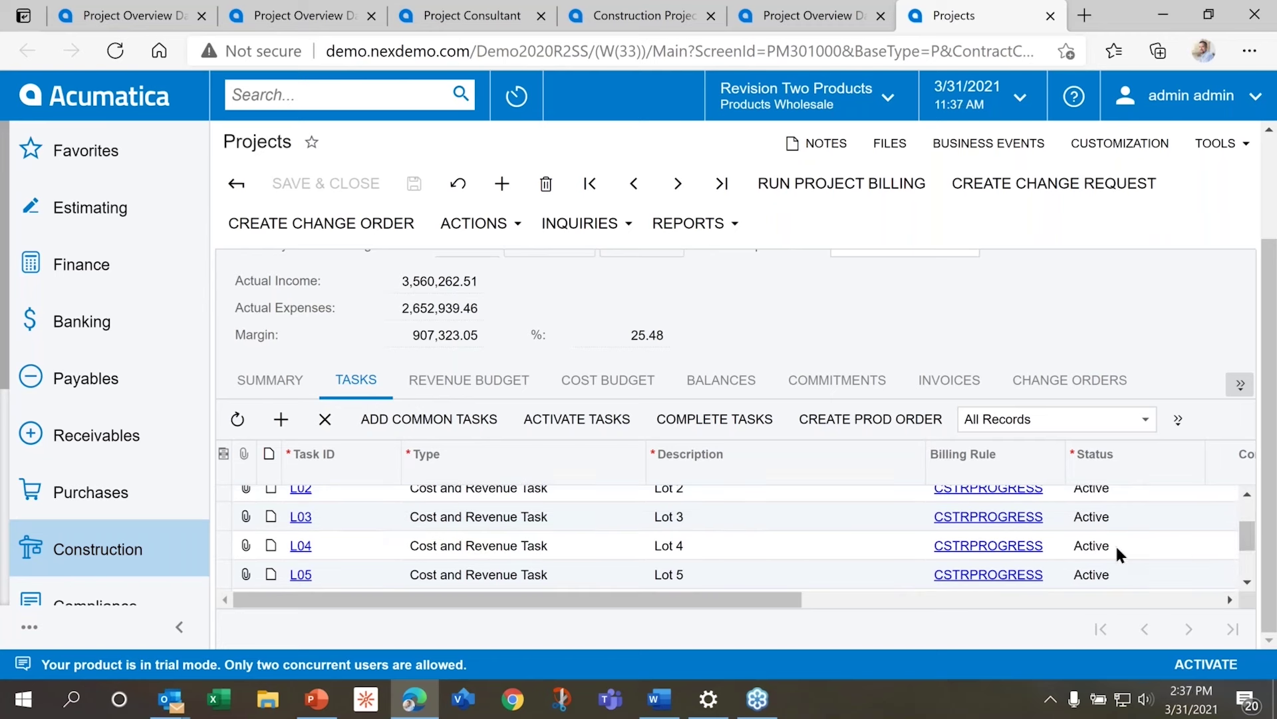
left_click(577, 419)
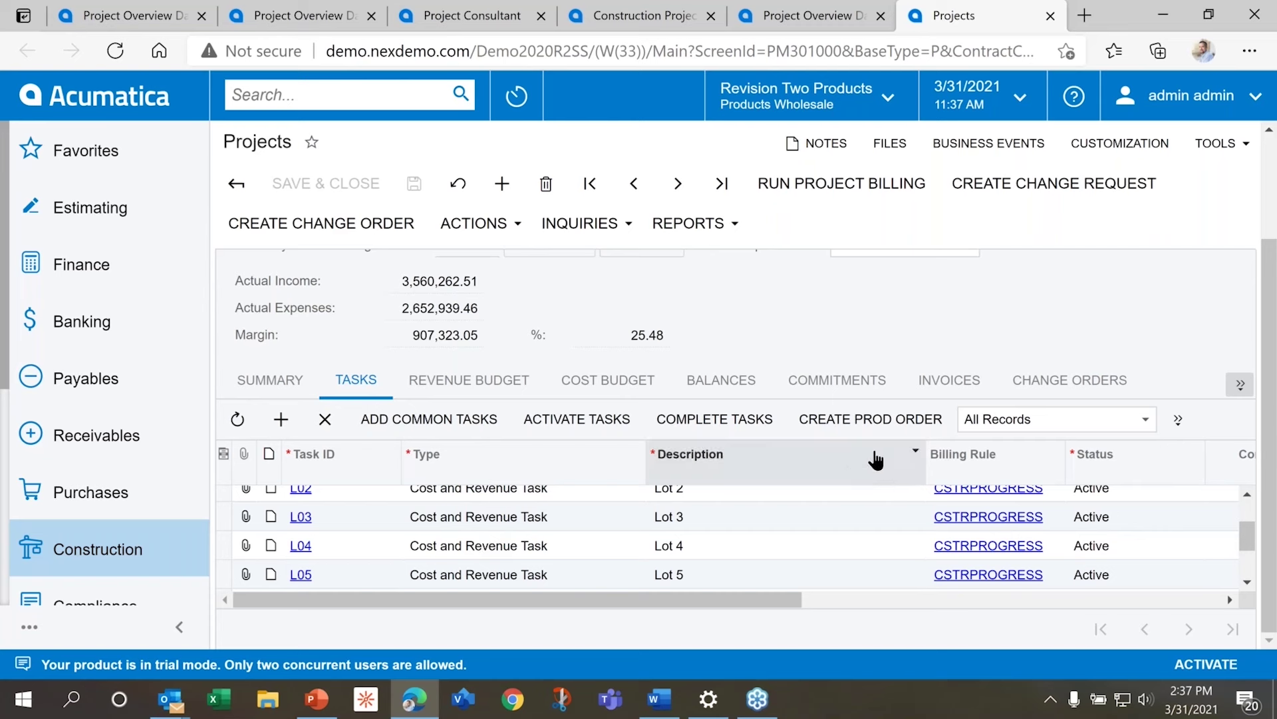
left_click(1179, 419)
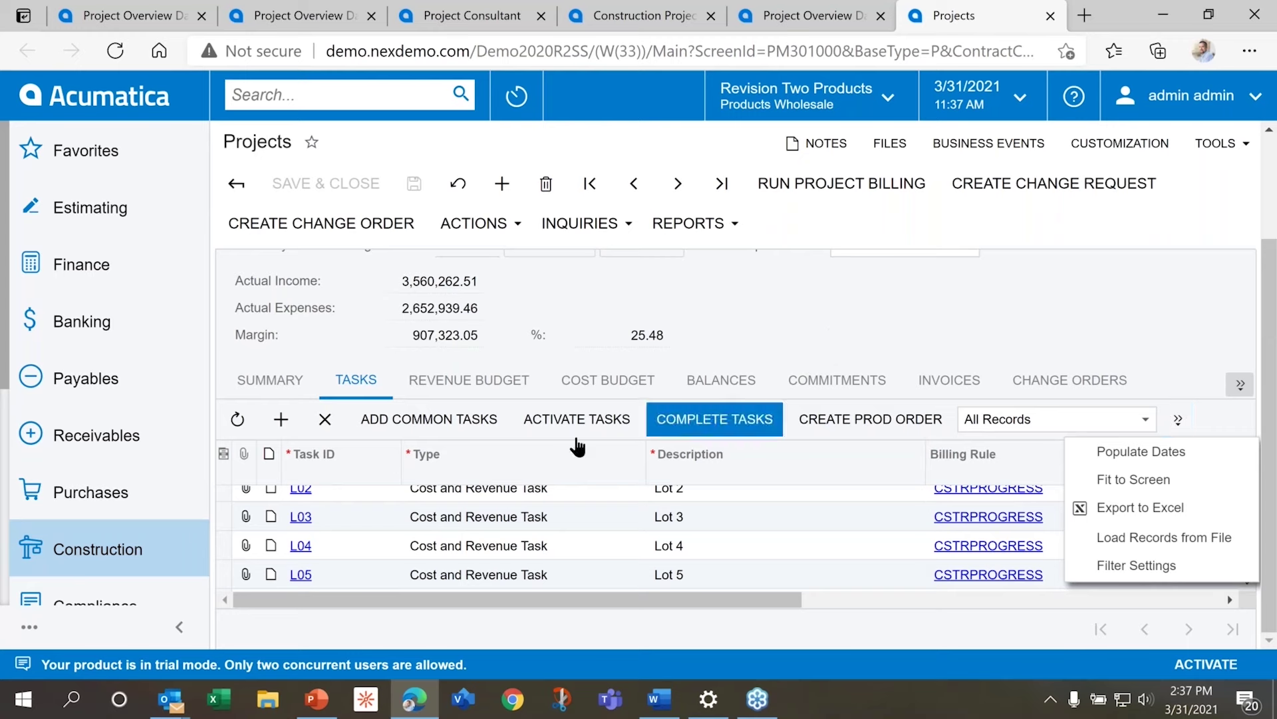
Open the project's revenue budget and group its lines by task
left_click(486, 380)
scroll(467, 397, "down", 2)
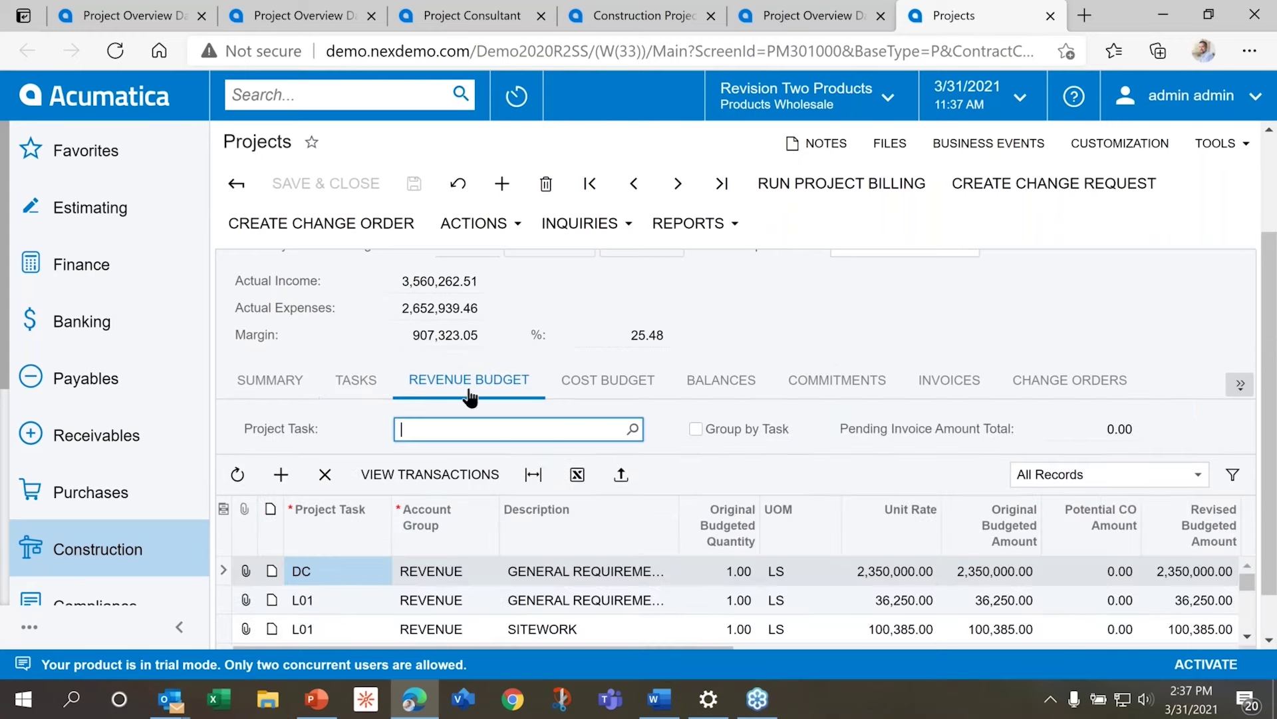
scroll(648, 600, "down", 1)
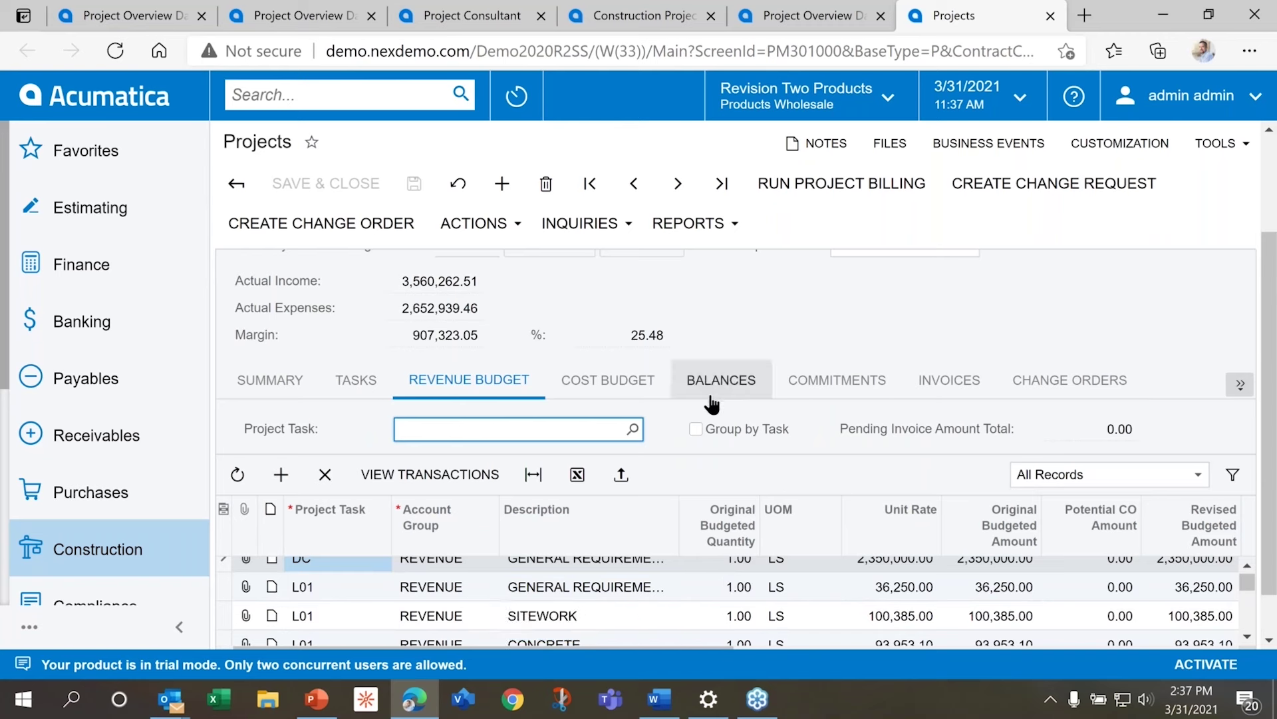
left_click(699, 428)
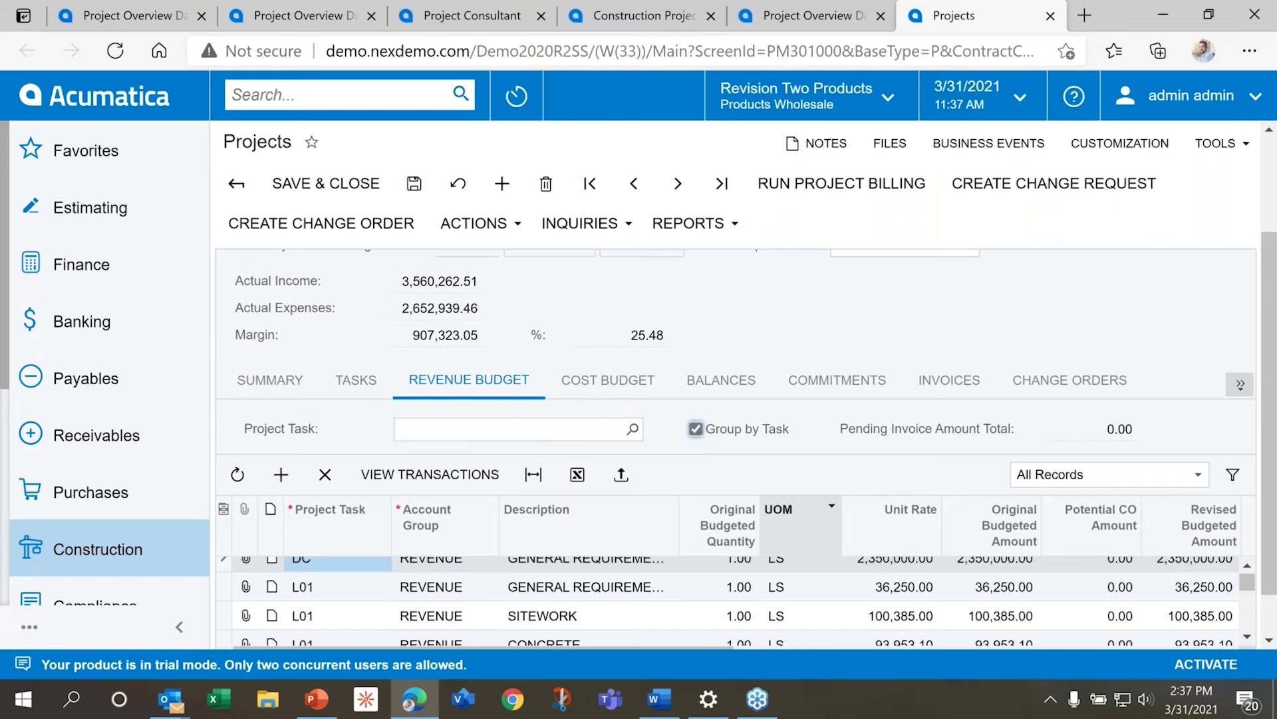
scroll(886, 590, "down", 2)
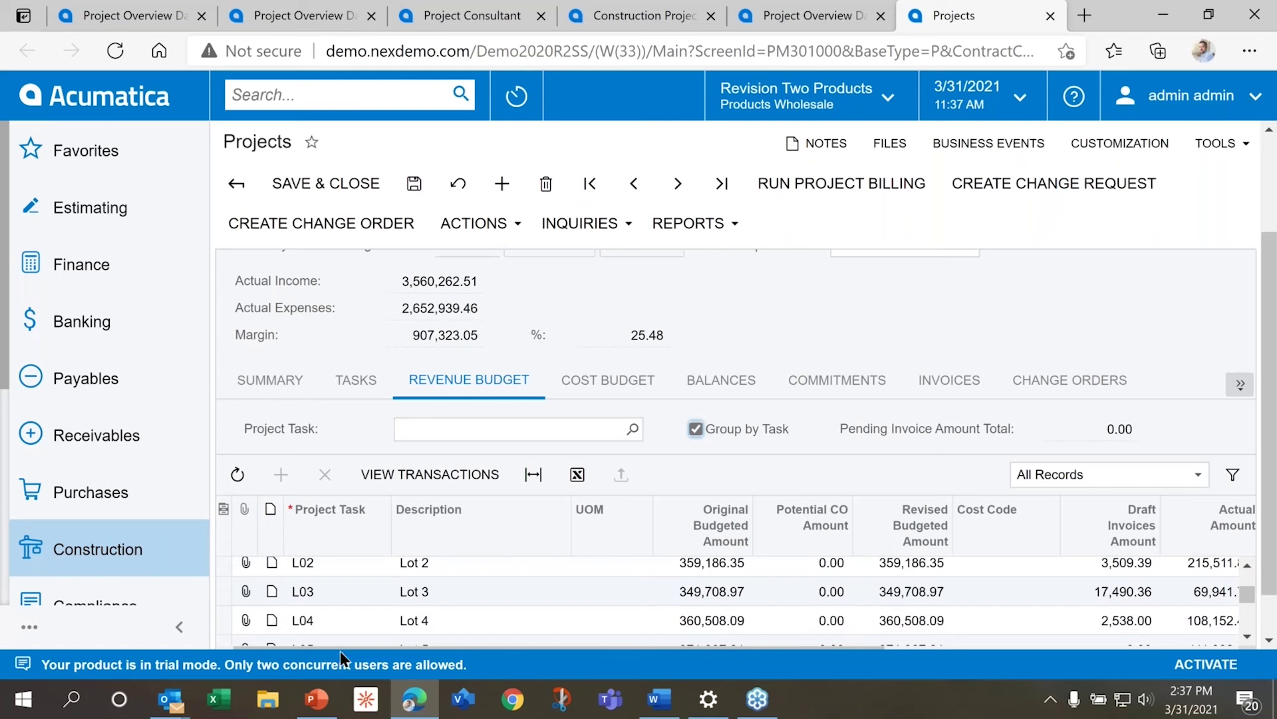
Review the grouped revenue budget per task, comparing original, revised, draft invoice, actual and pending invoice amounts
left_click(1270, 639)
left_click_drag(709, 596, 621, 636)
scroll(727, 518, "up", 2)
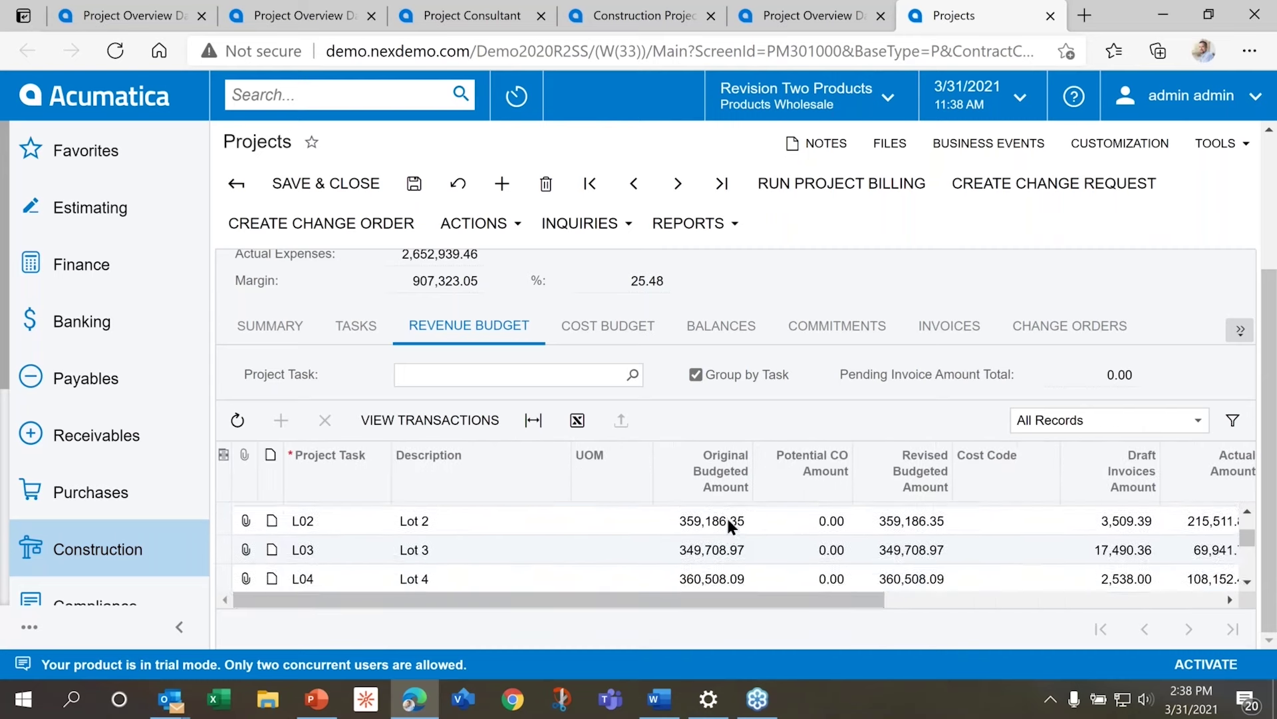
scroll(728, 517, "up", 1)
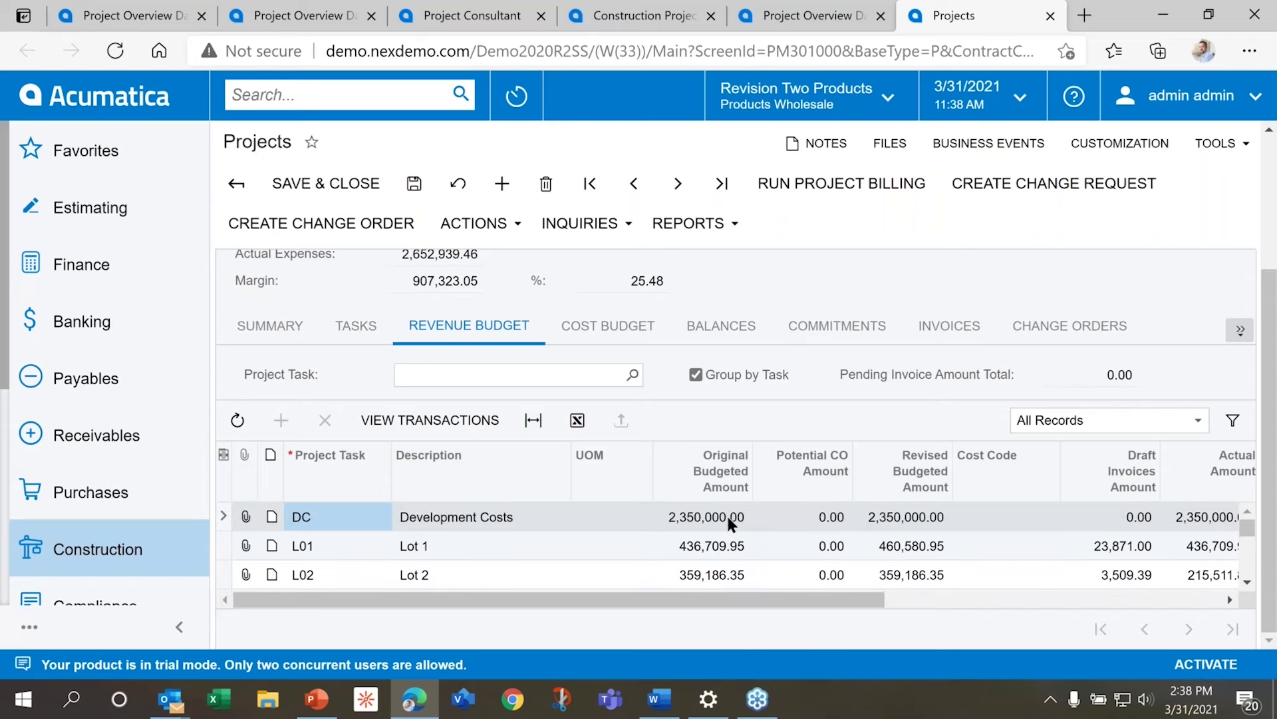
scroll(727, 514, "up", 3)
scroll(714, 573, "down", 3)
left_click_drag(709, 601, 850, 599)
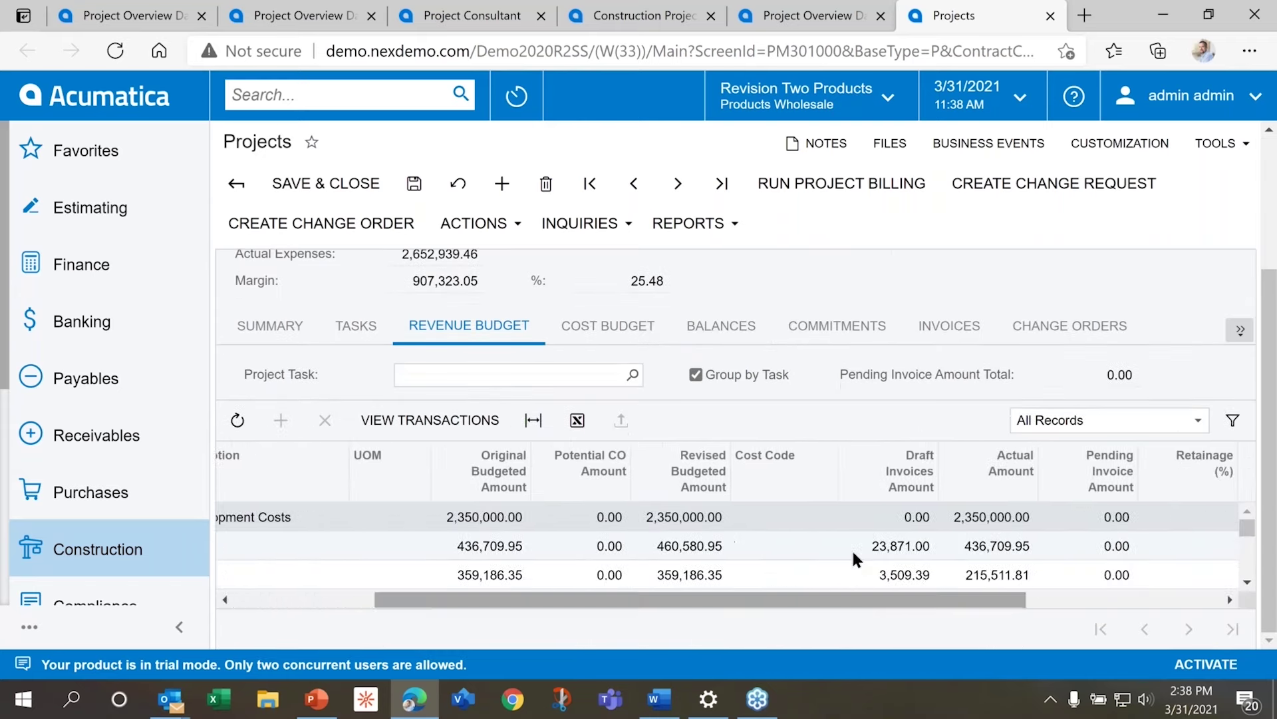
scroll(853, 524, "down", 2)
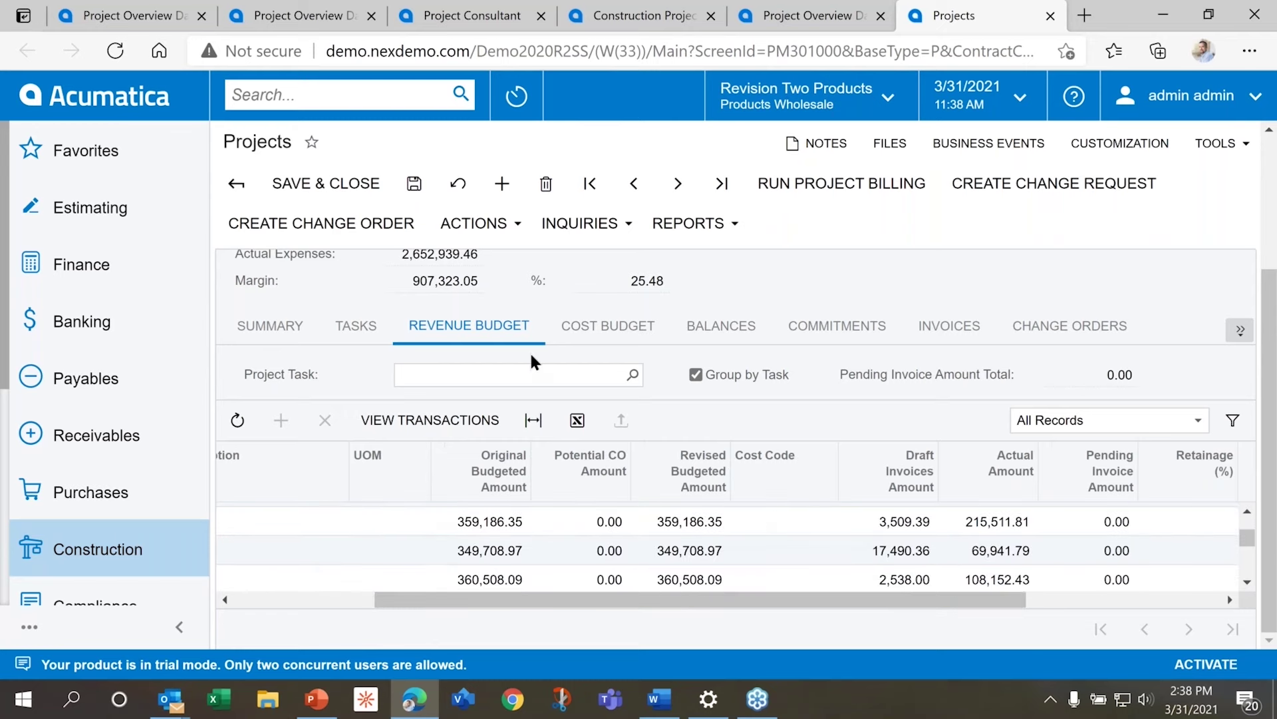
Review the project's cost budget lines, including unit rates and the original, revised, committed and actual amounts
left_click(592, 343)
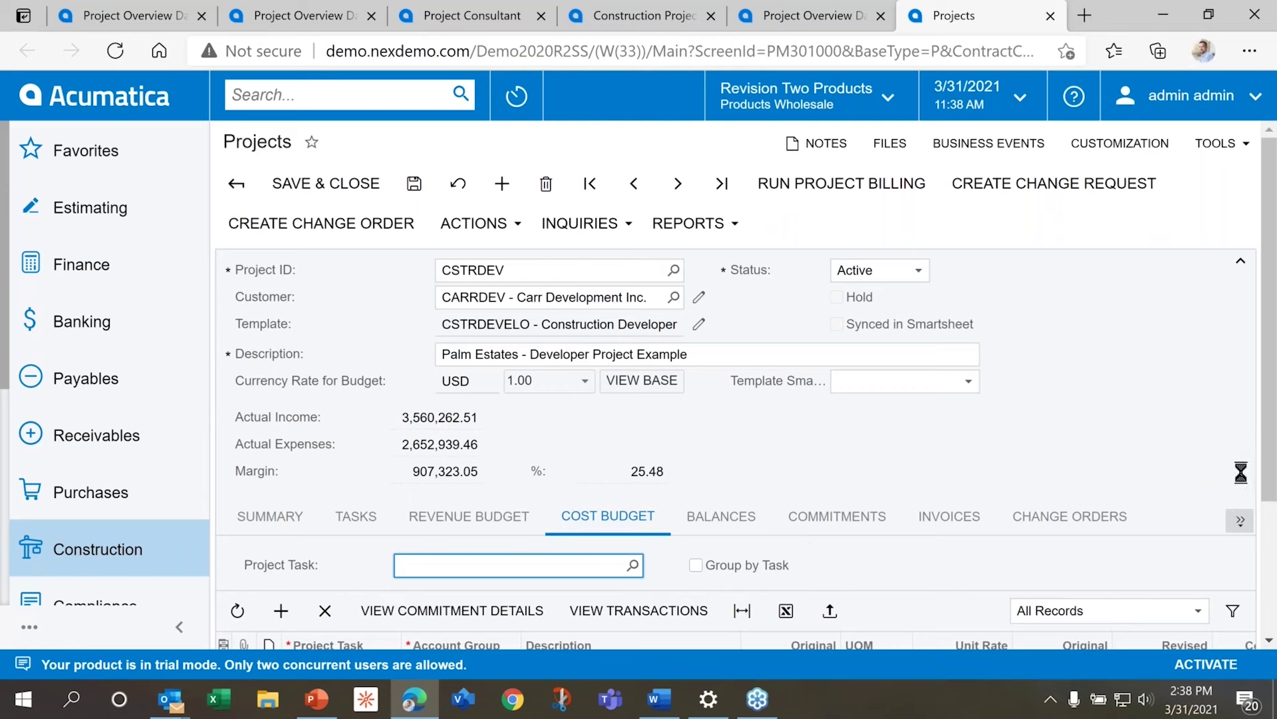
scroll(876, 554, "down", 3)
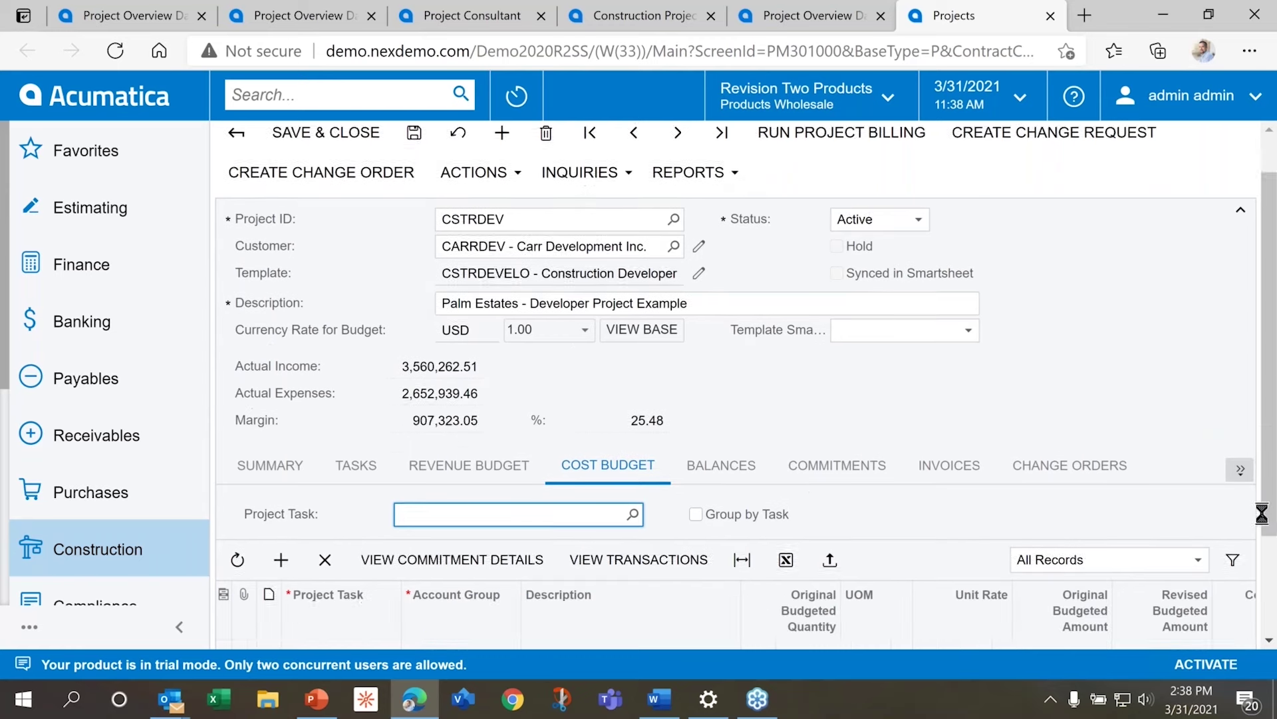
scroll(869, 545, "down", 1)
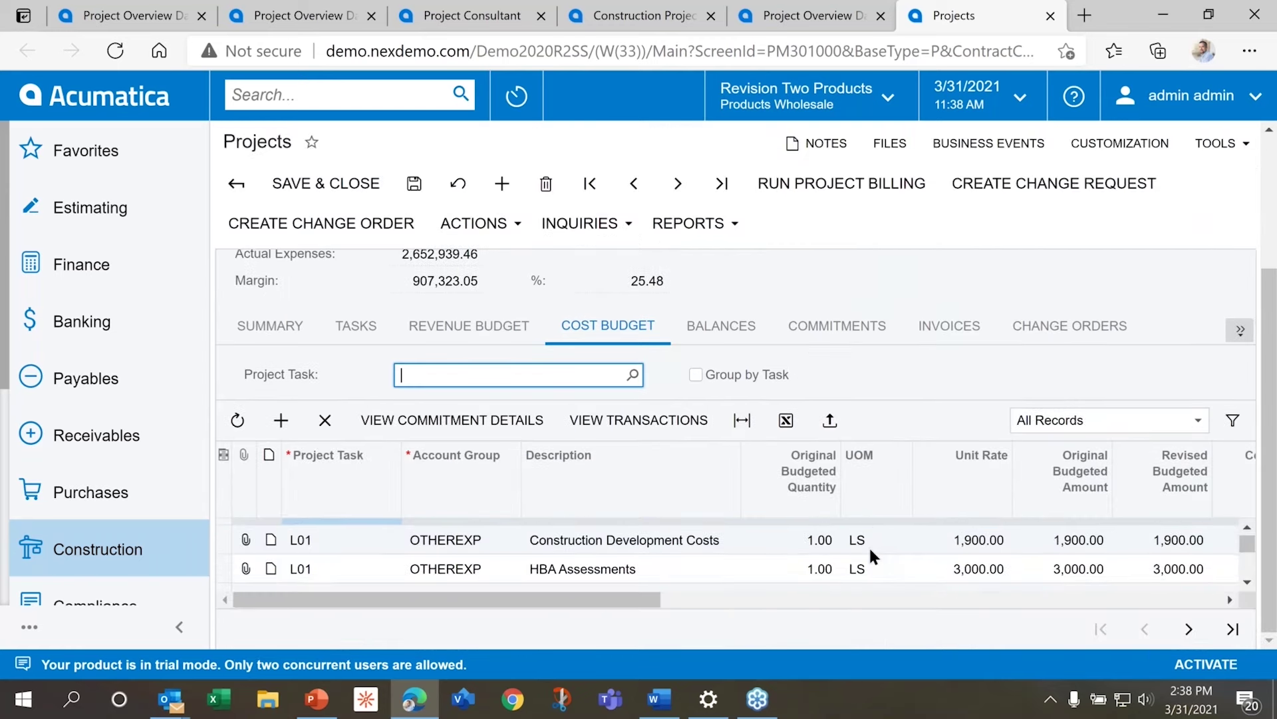
left_click_drag(522, 601, 676, 609)
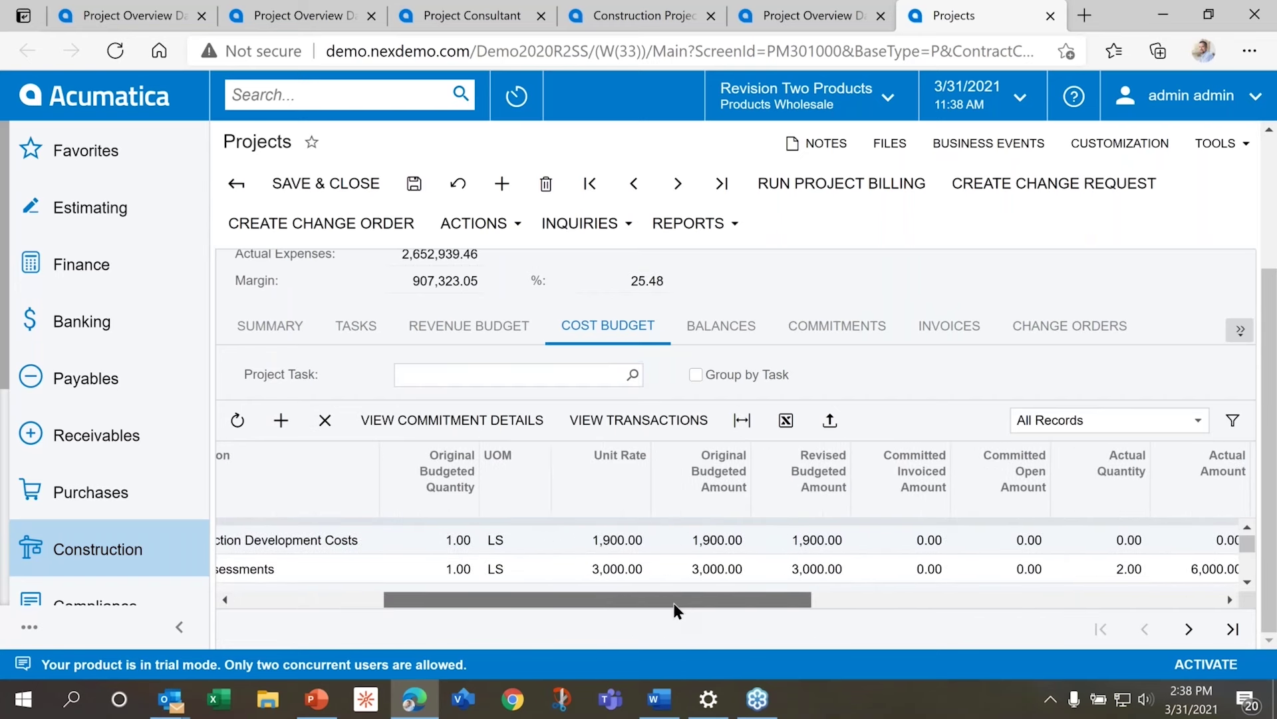
left_click_drag(676, 610, 621, 612)
scroll(664, 536, "down", 1)
scroll(666, 546, "down", 2)
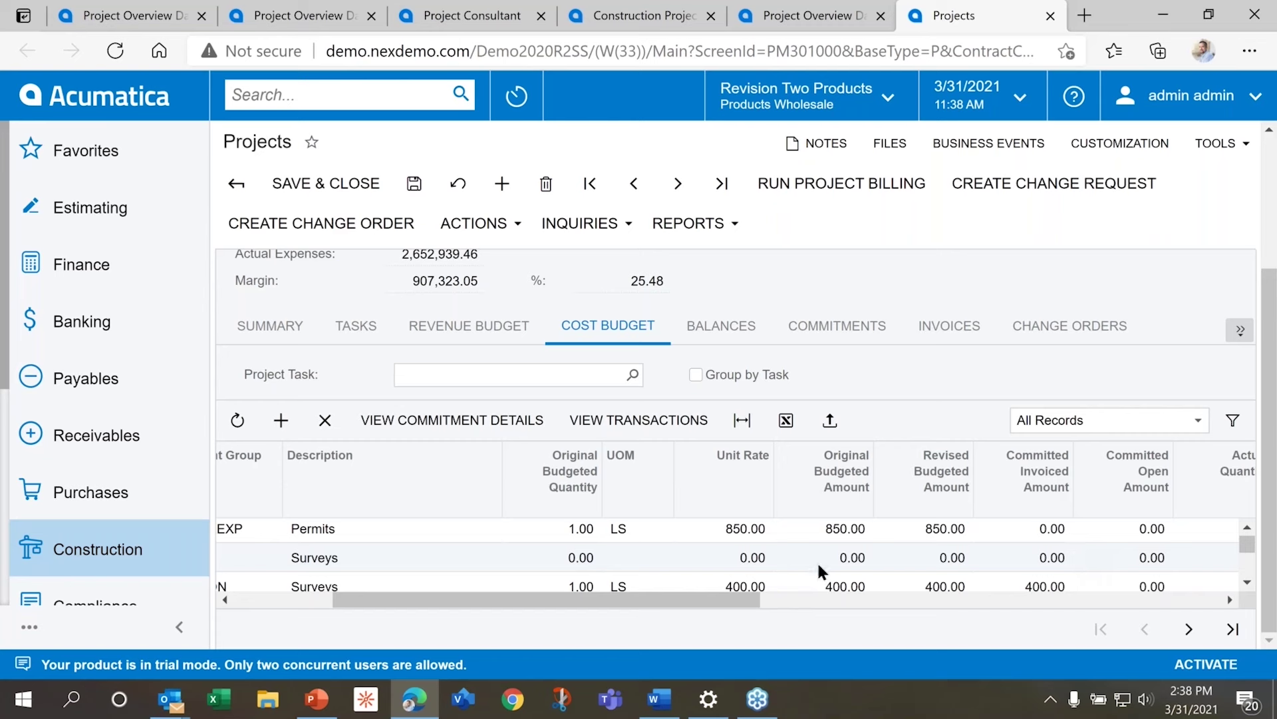
View the transactions behind the Permits cost budget line and examine their filters and details
left_click(726, 530)
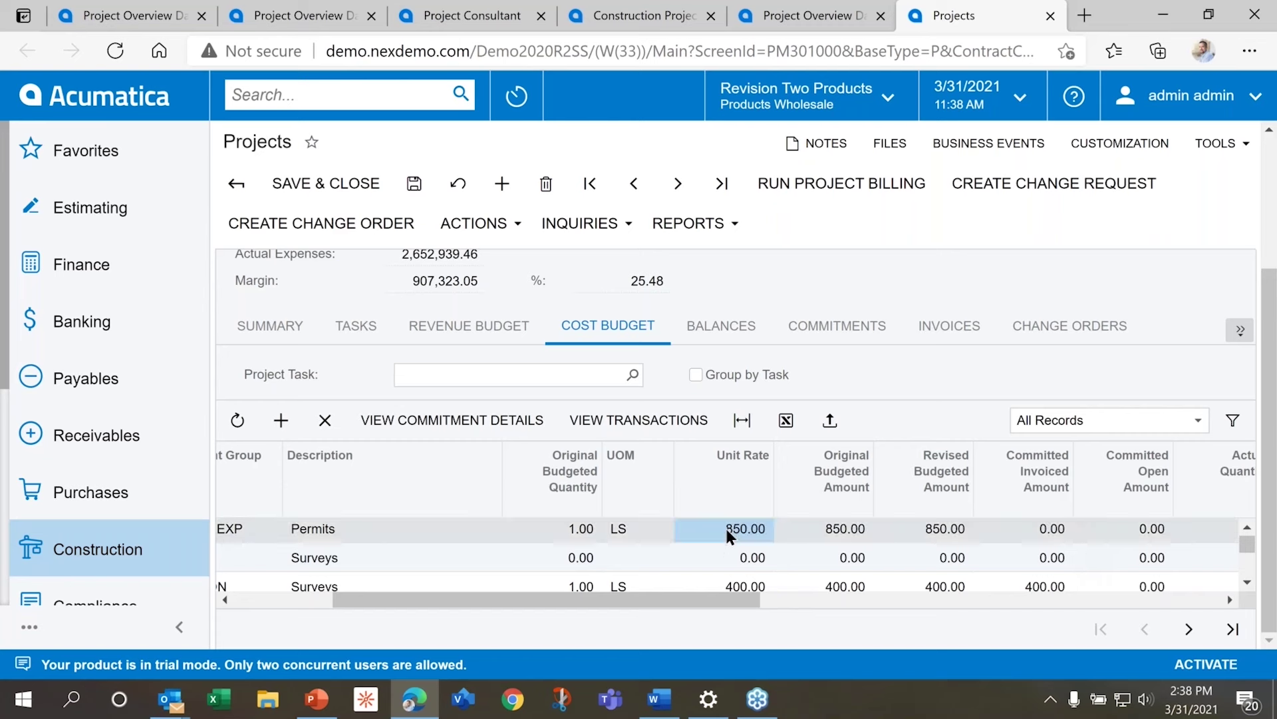
scroll(301, 450, "up", 3)
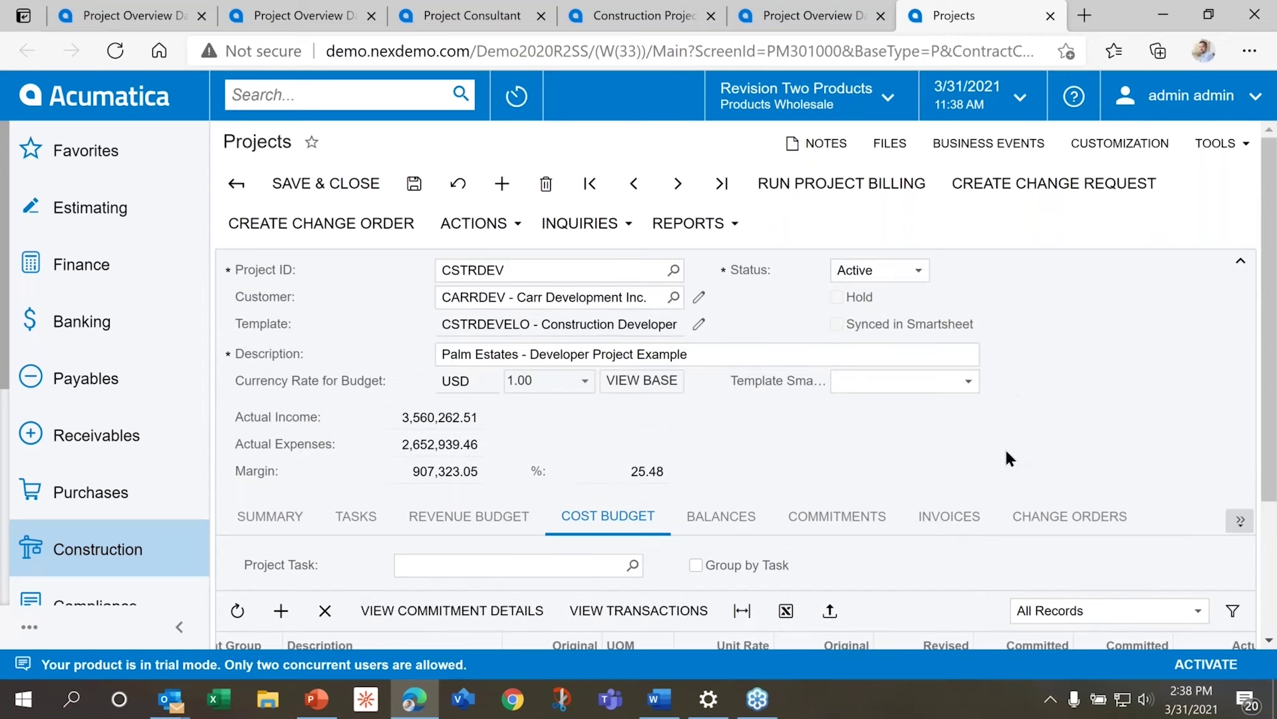
scroll(1006, 453, "down", 3)
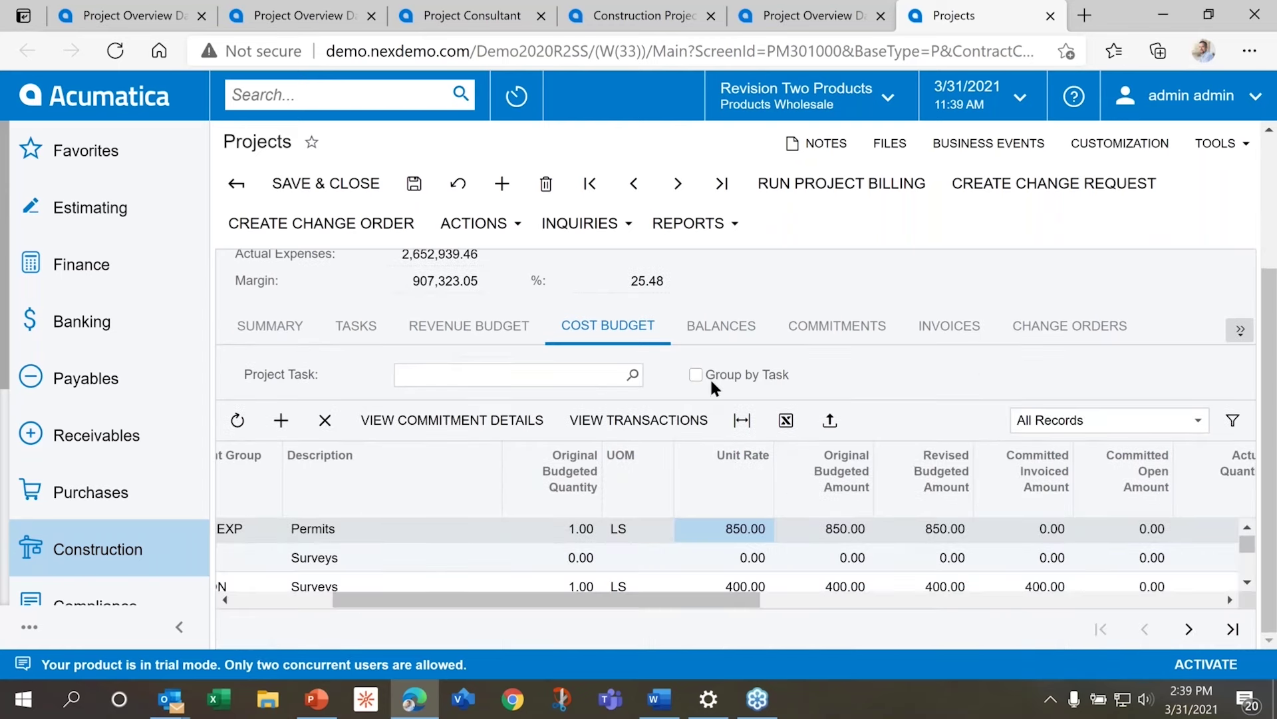
left_click(602, 436)
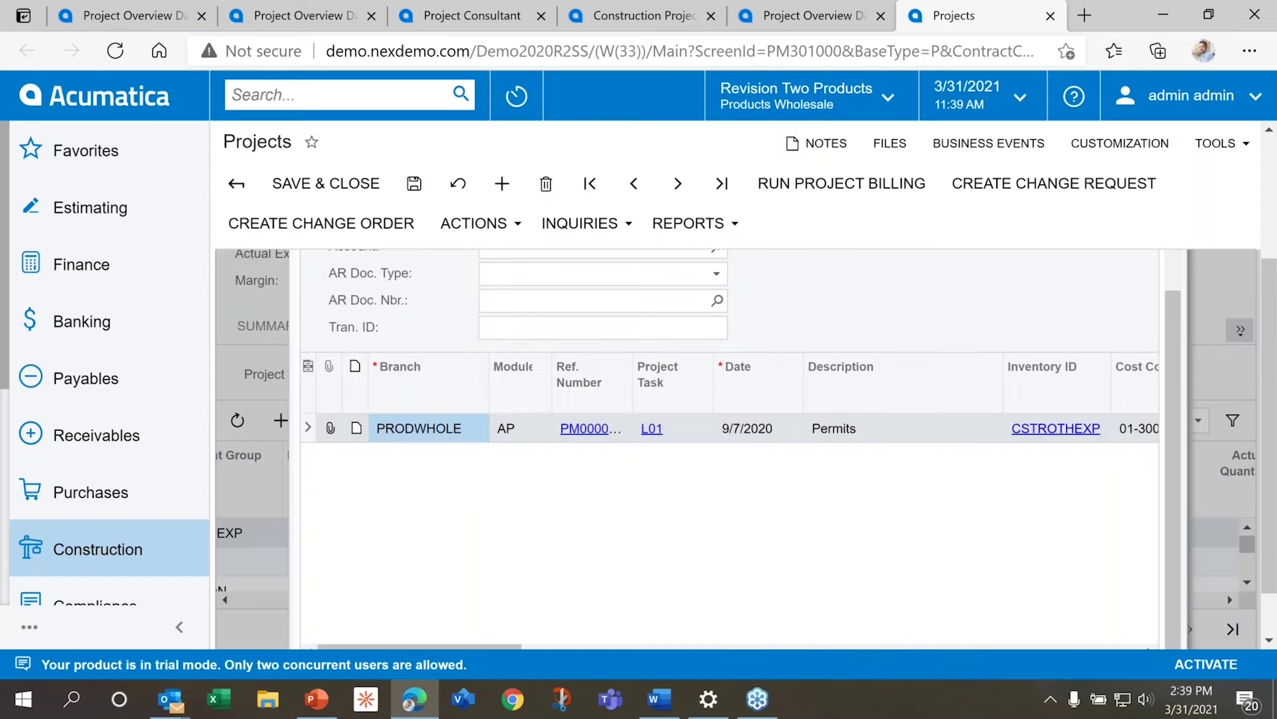
scroll(389, 442, "down", 1)
scroll(389, 442, "up", 2)
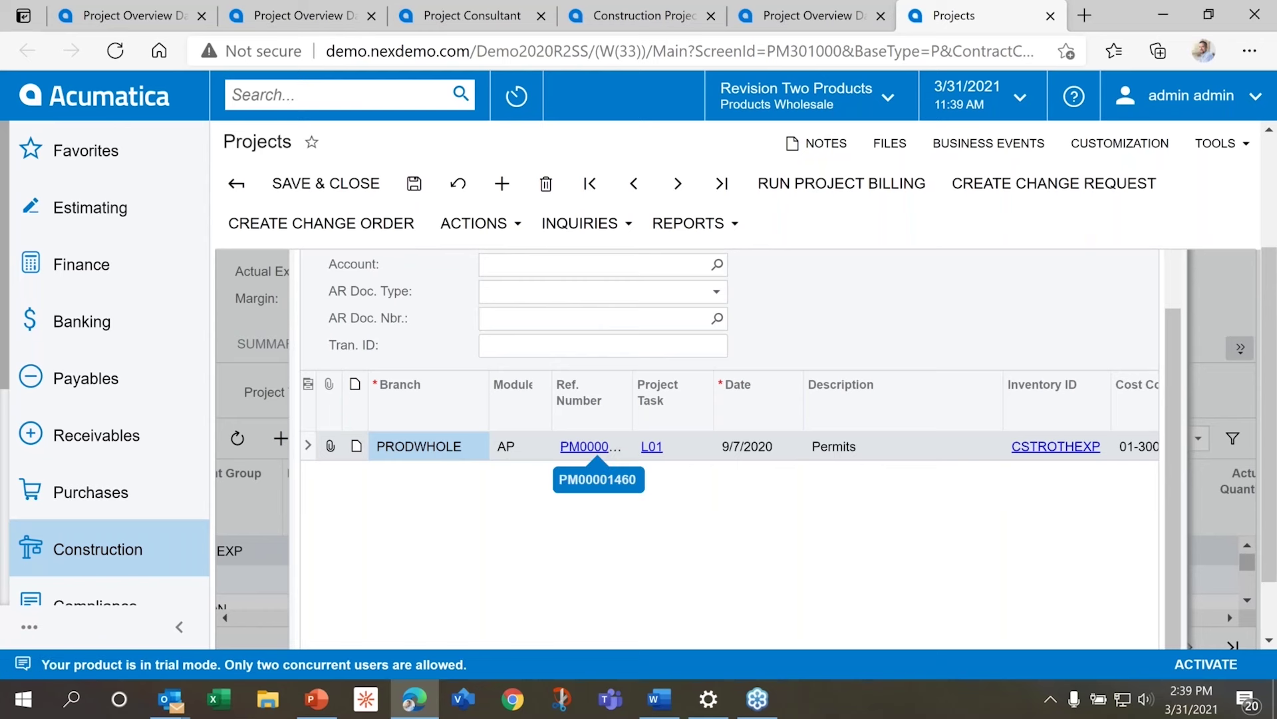
scroll(864, 544, "up", 1)
scroll(865, 544, "up", 3)
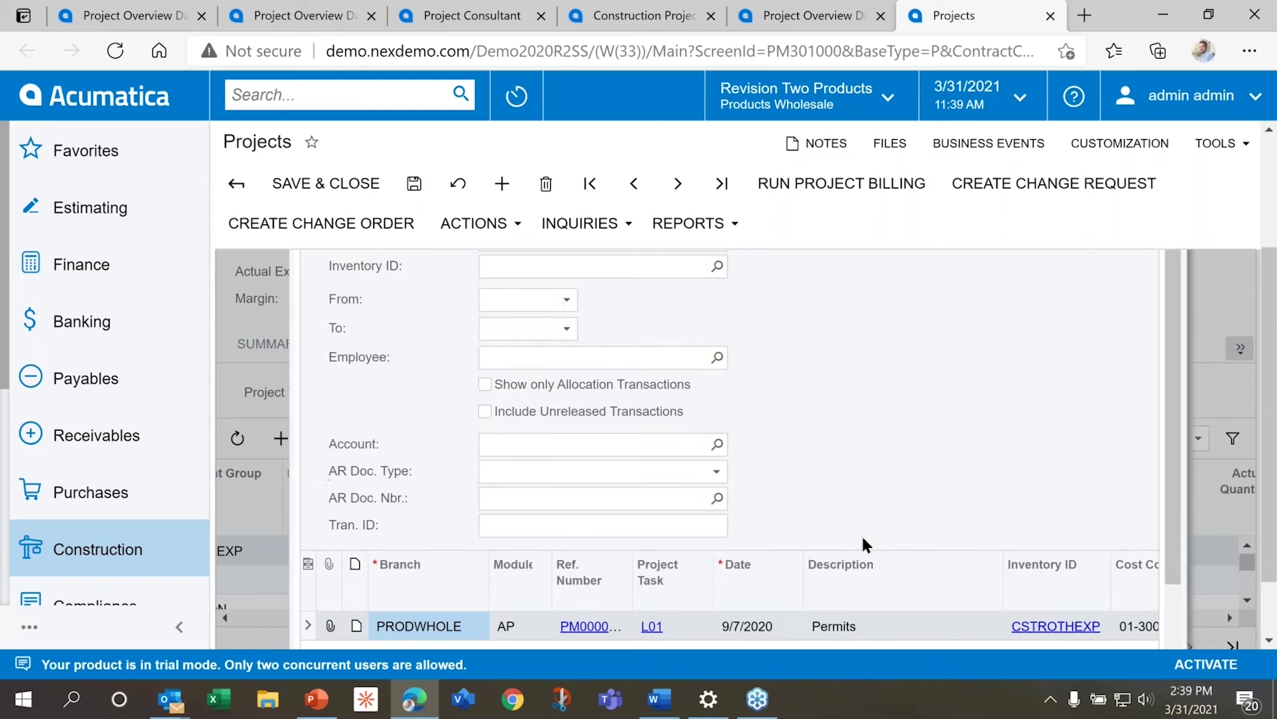
scroll(631, 473, "down", 4)
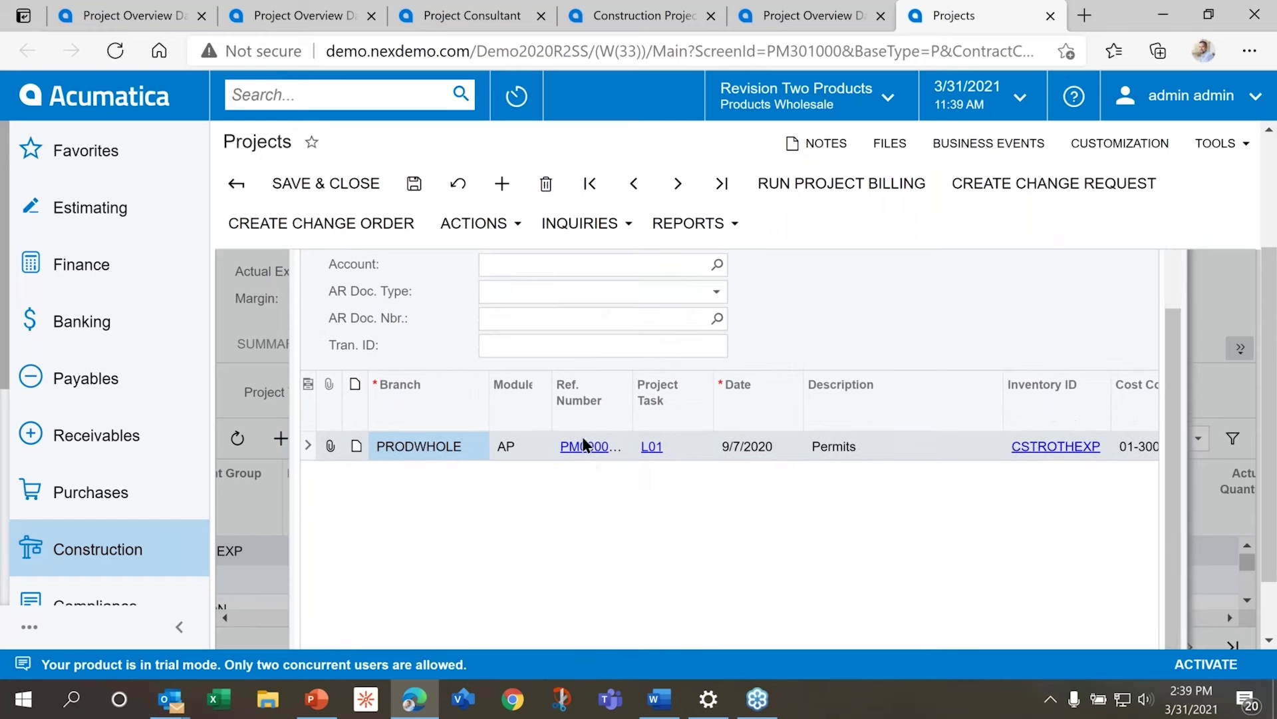
Open the AP project transaction behind the permit cost, look through its lines for each lot, and close it
left_click(584, 442)
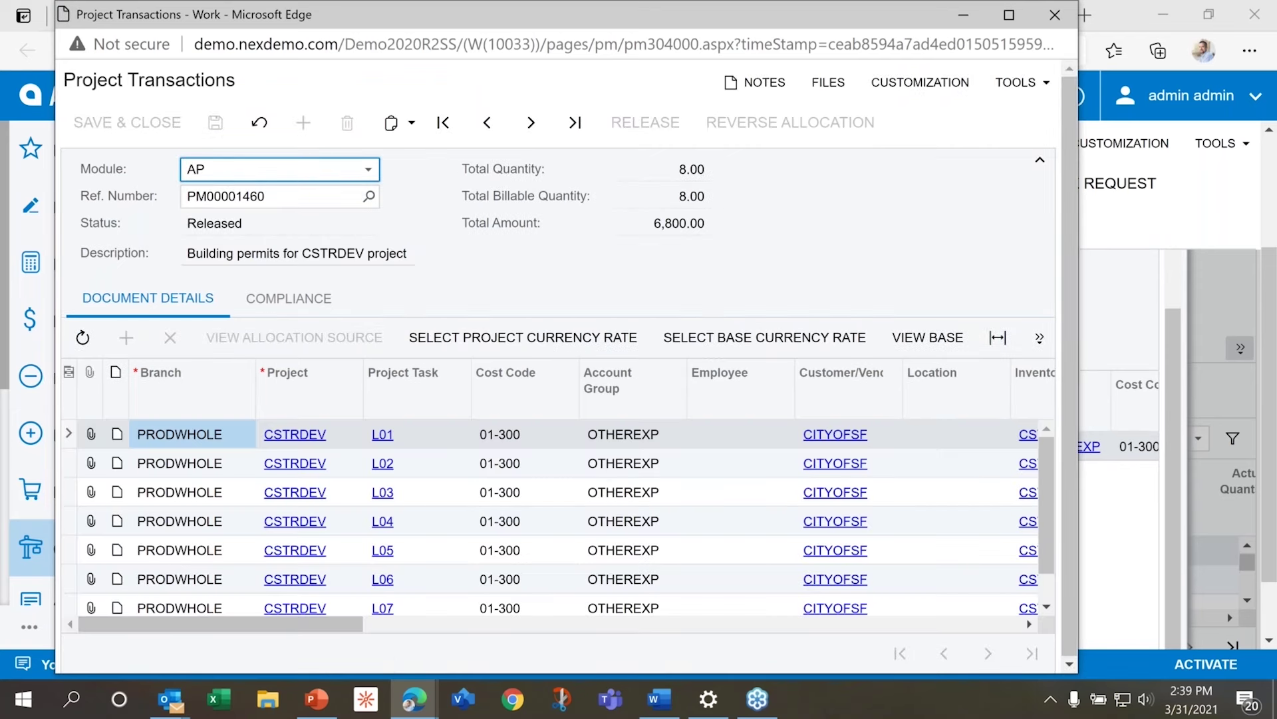
scroll(567, 518, "down", 1)
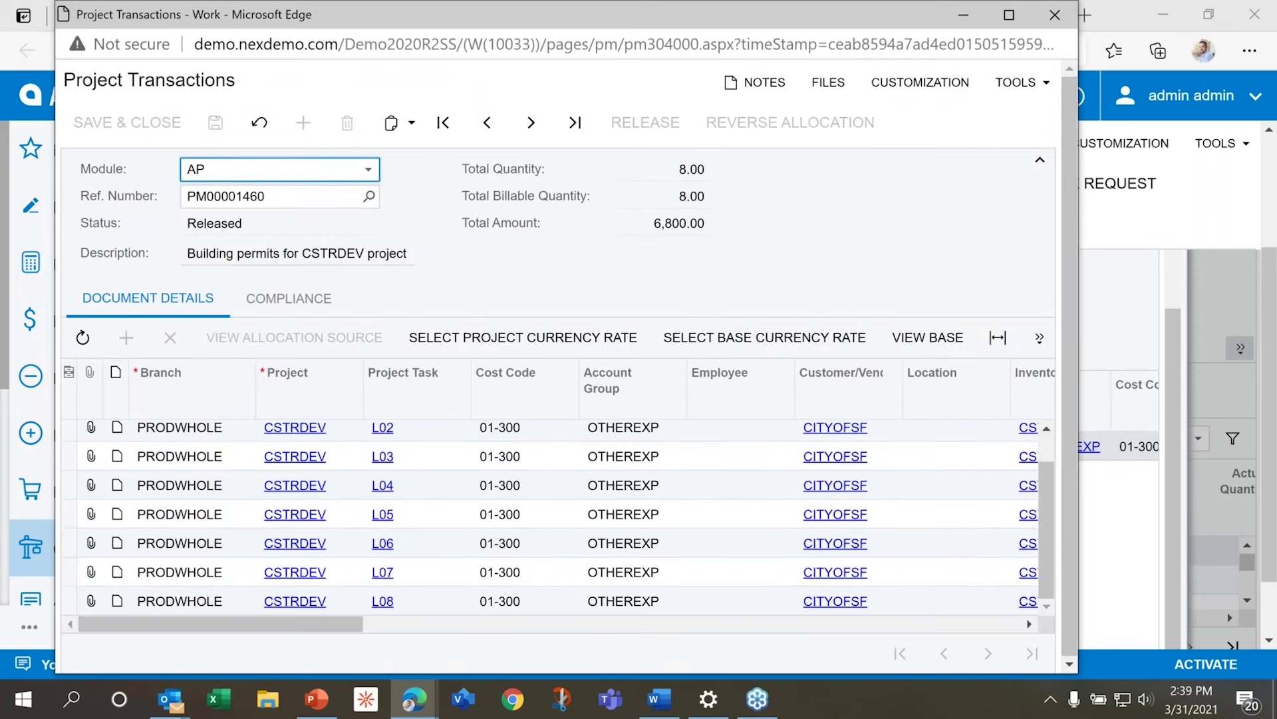
scroll(567, 518, "up", 1)
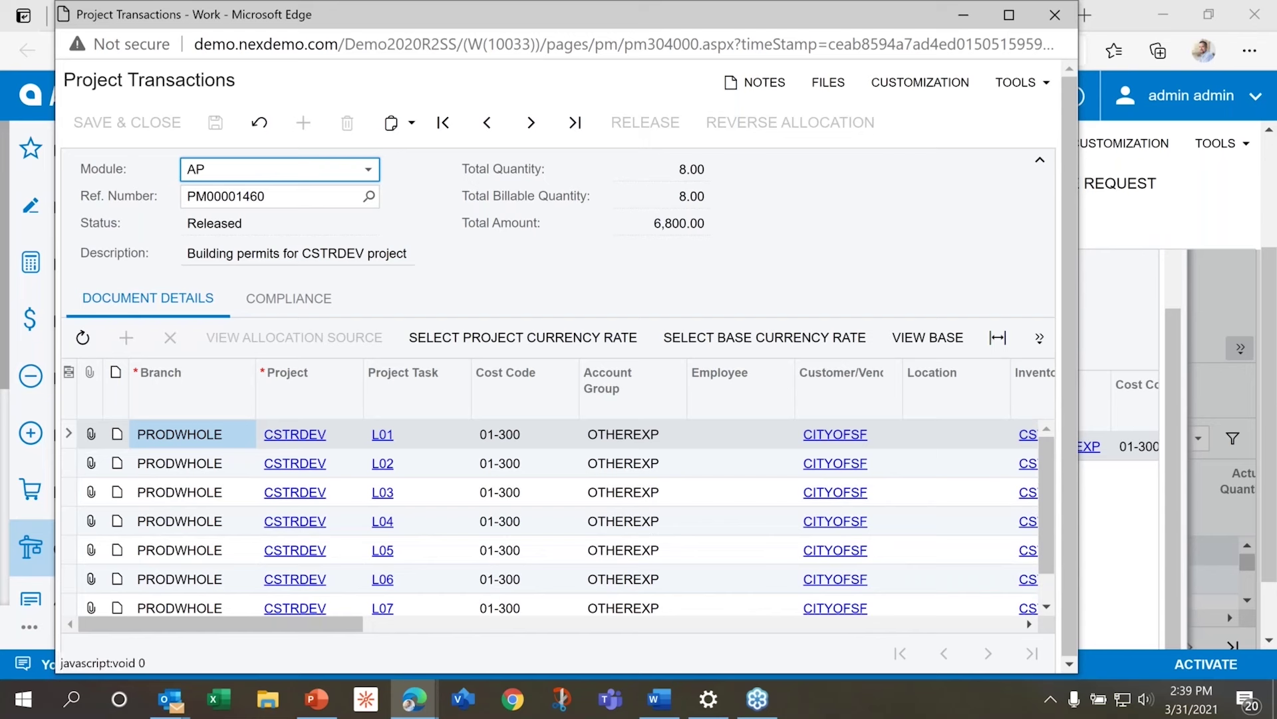
left_click(1054, 14)
Check the project, account group, task and cost code criteria of the transaction details, and return to the cost budget
scroll(1169, 456, "up", 3)
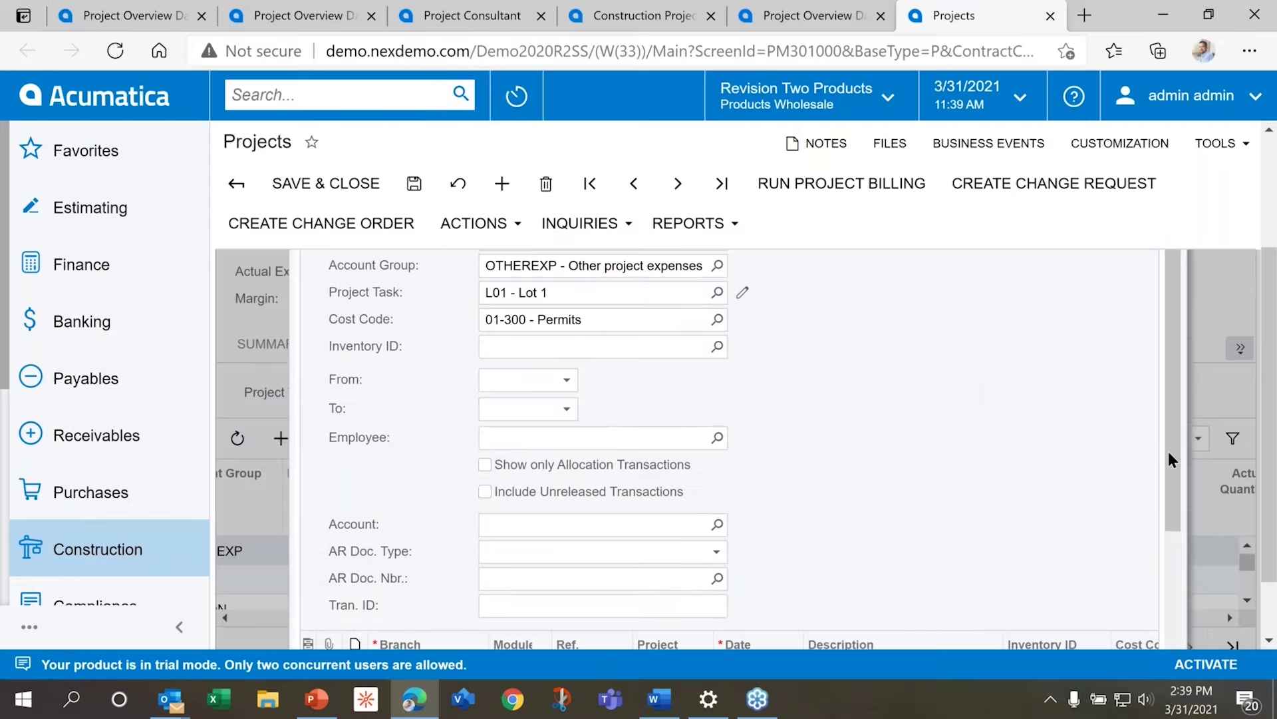
scroll(1269, 459, "up", 3)
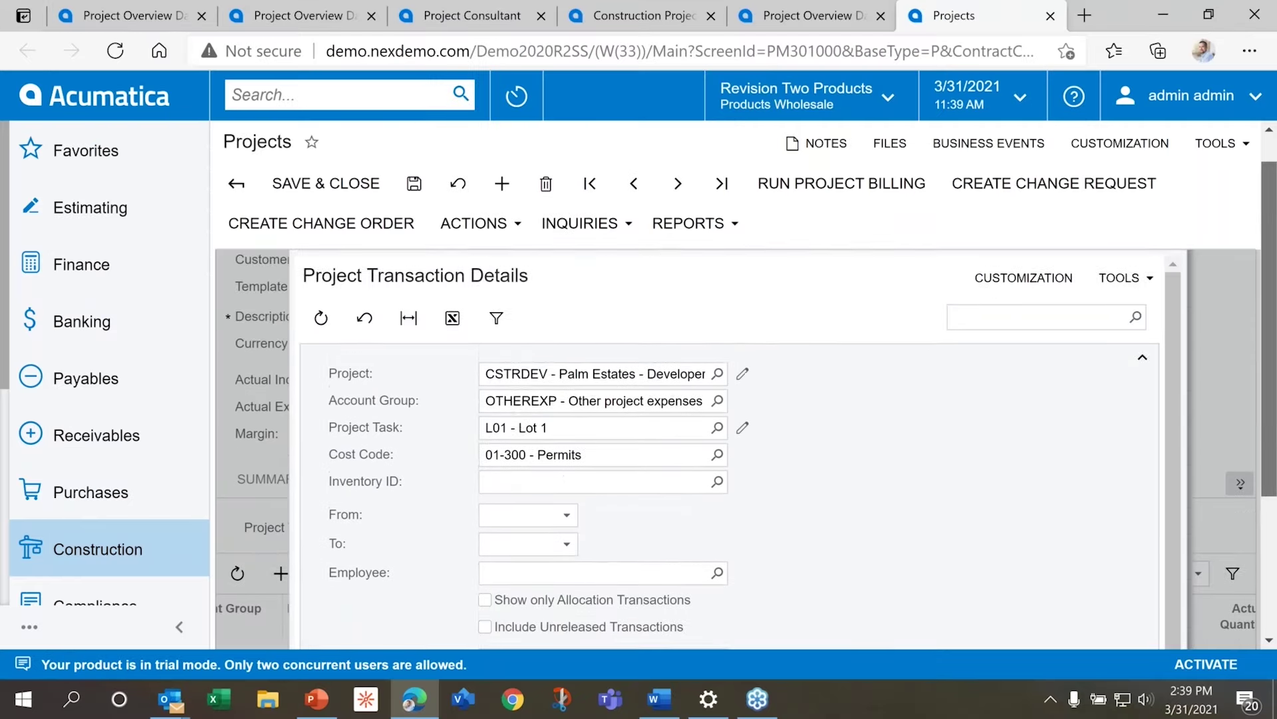
left_click(1165, 271)
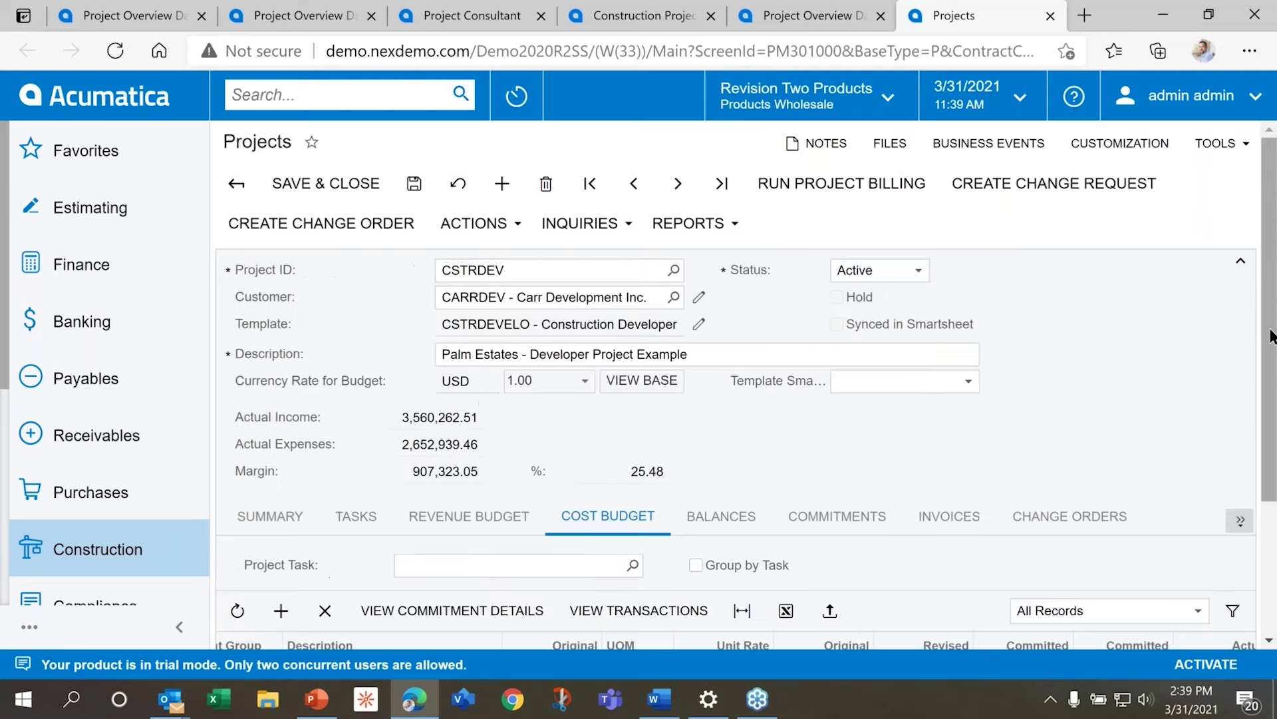
Review the project's income and expense balances by account group
scroll(732, 399, "down", 1)
scroll(648, 401, "down", 1)
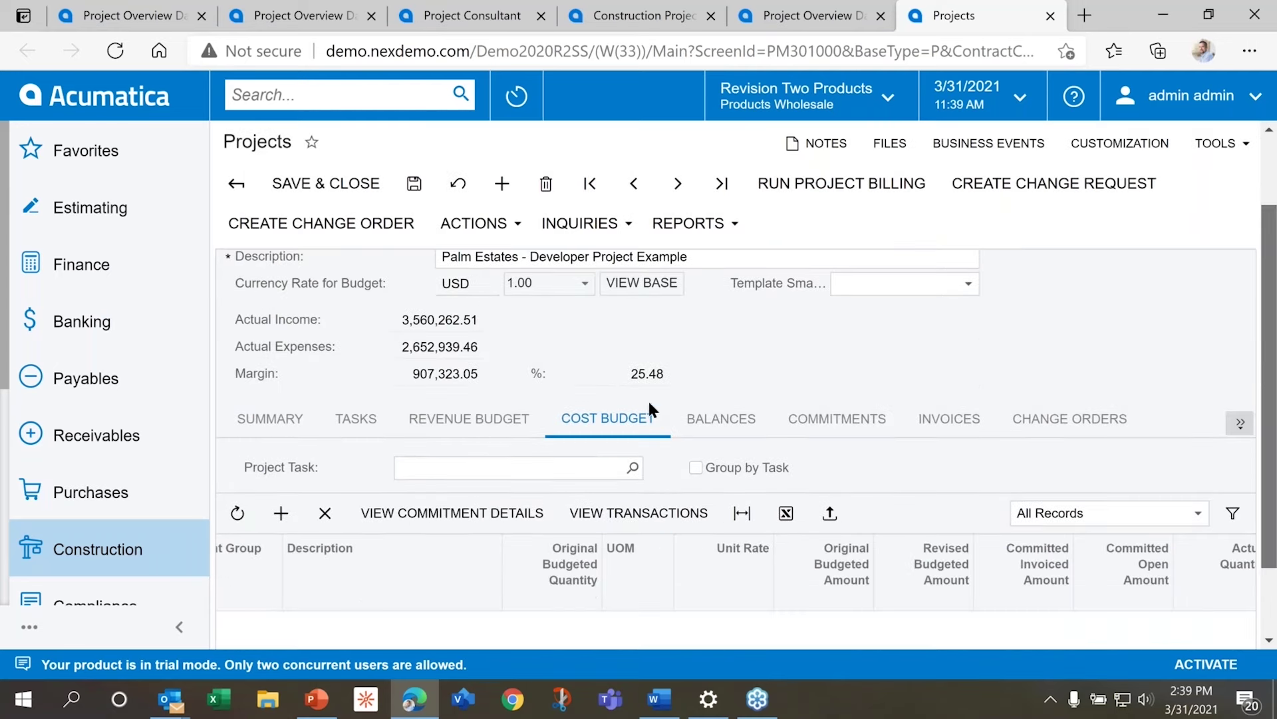
left_click(705, 441)
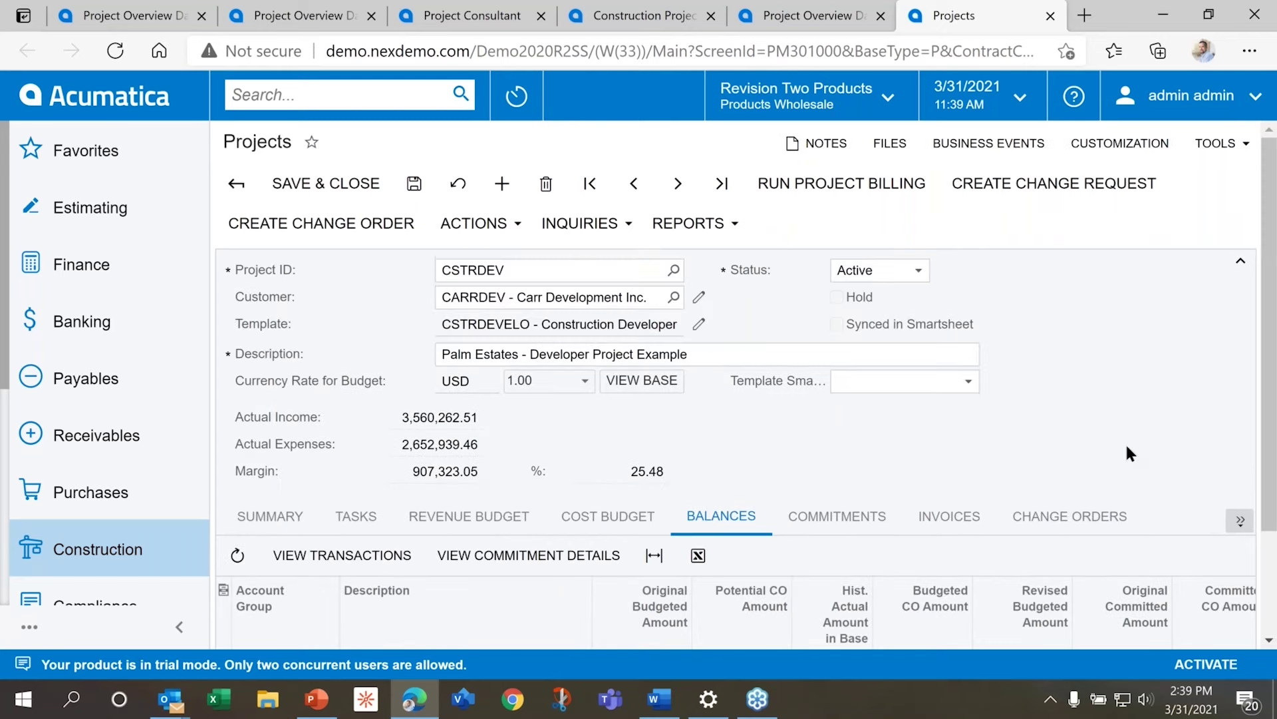
left_click_drag(1269, 214, 1269, 319)
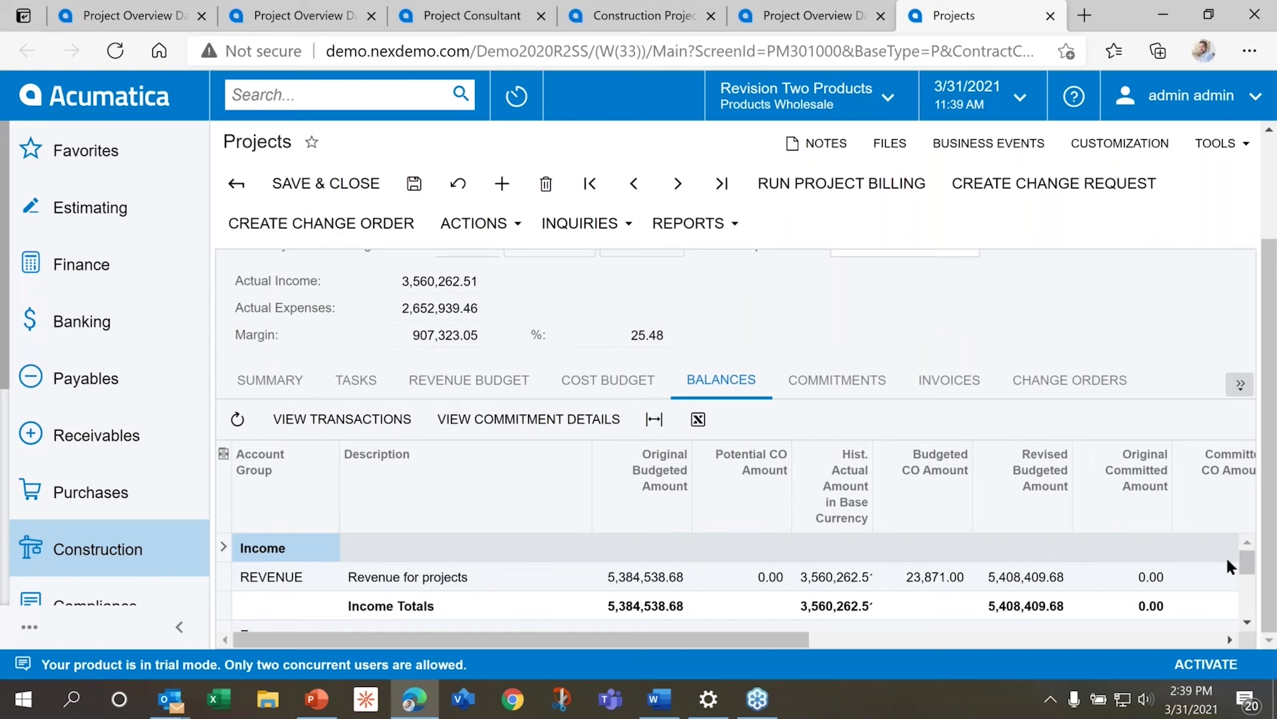
left_click_drag(1246, 559, 1239, 582)
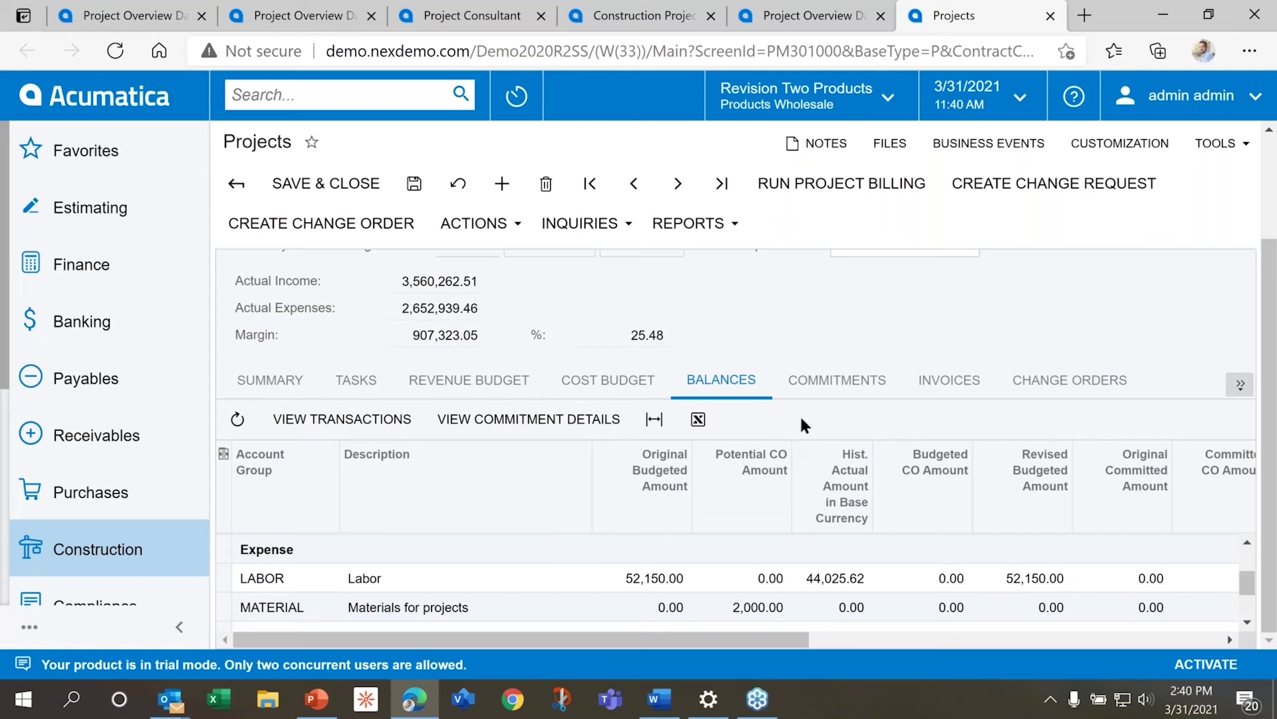
Review the project's commitments and check the file attached to the Florida Electrical subcontract SC-000027
left_click(809, 381)
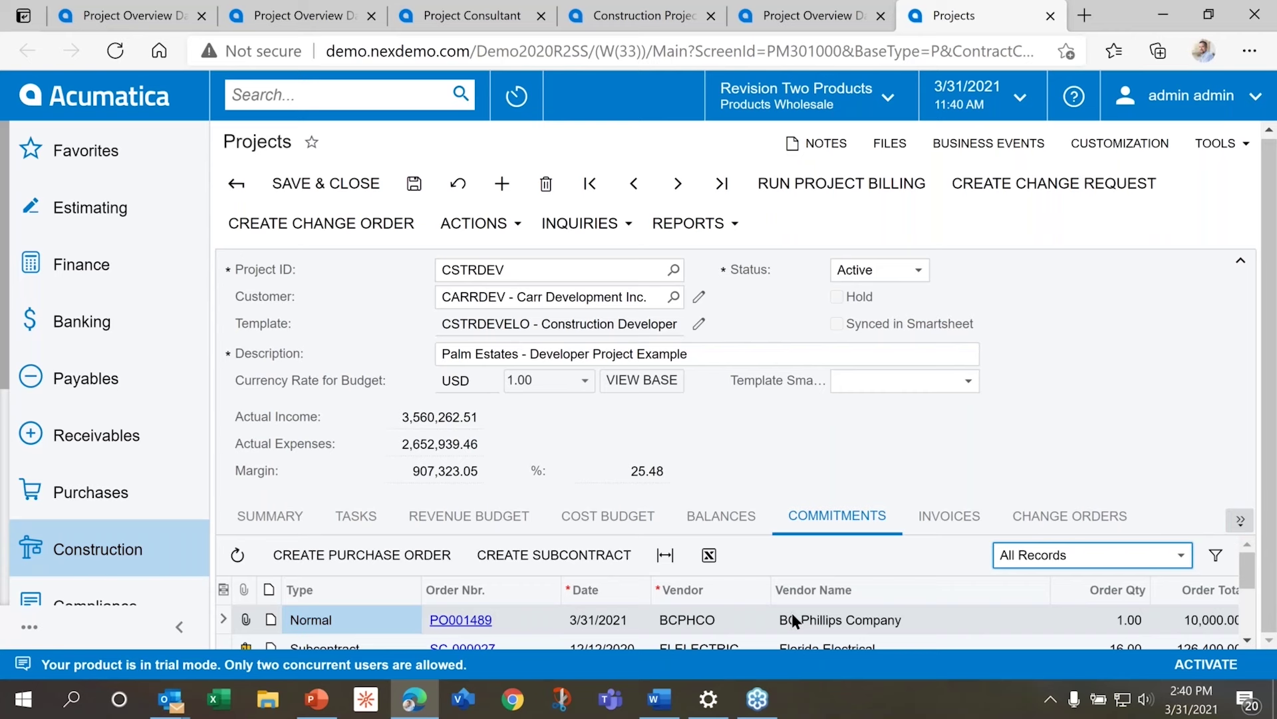
scroll(791, 613, "down", 2)
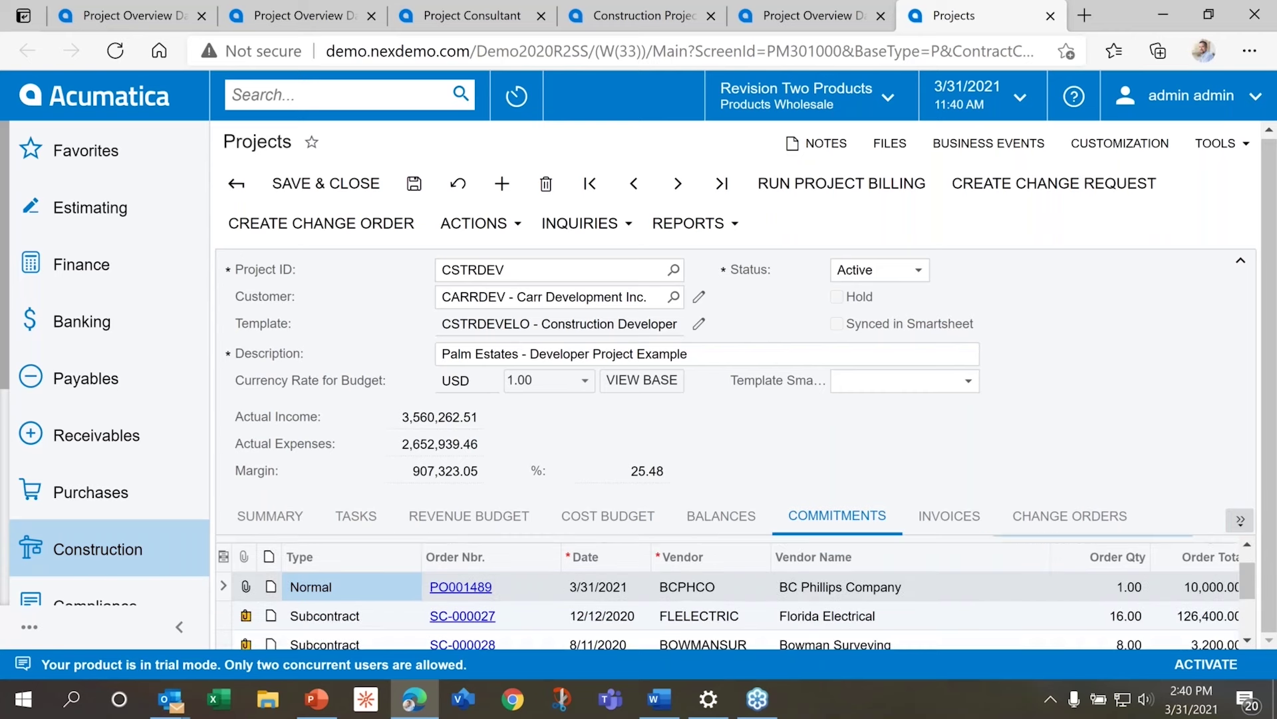
scroll(716, 607, "down", 1)
scroll(716, 607, "up", 1)
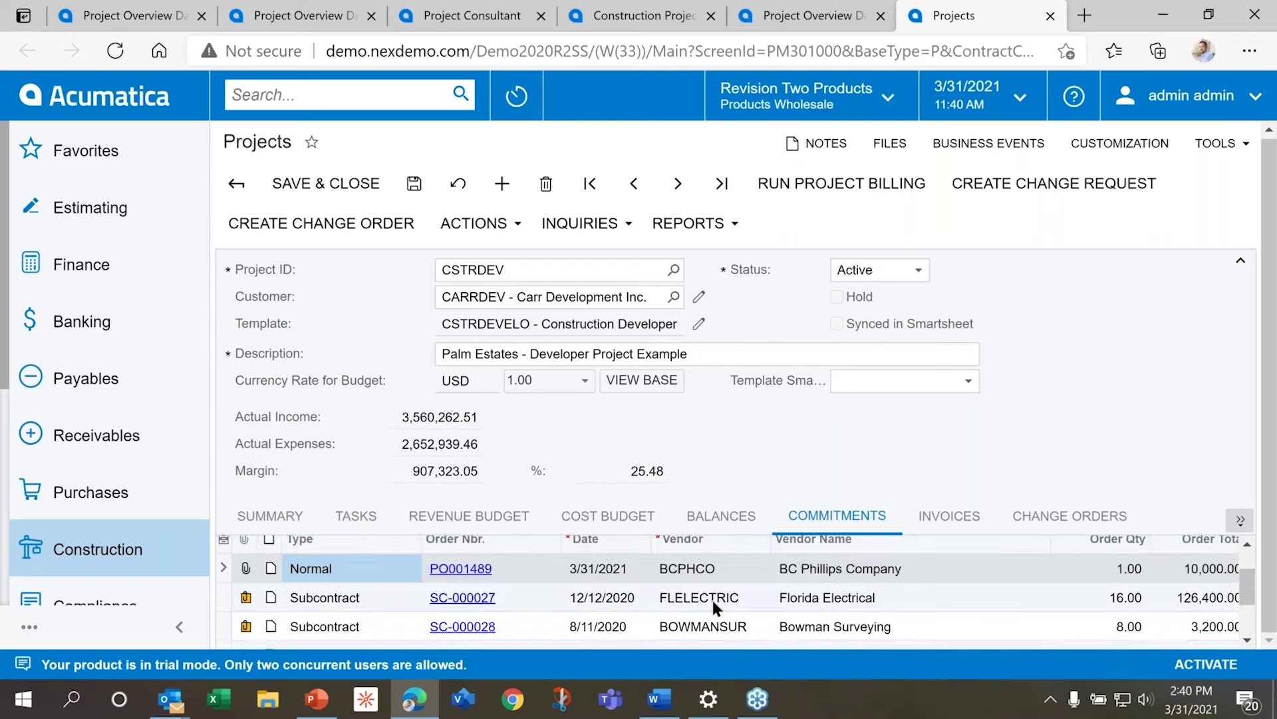
scroll(713, 602, "down", 1)
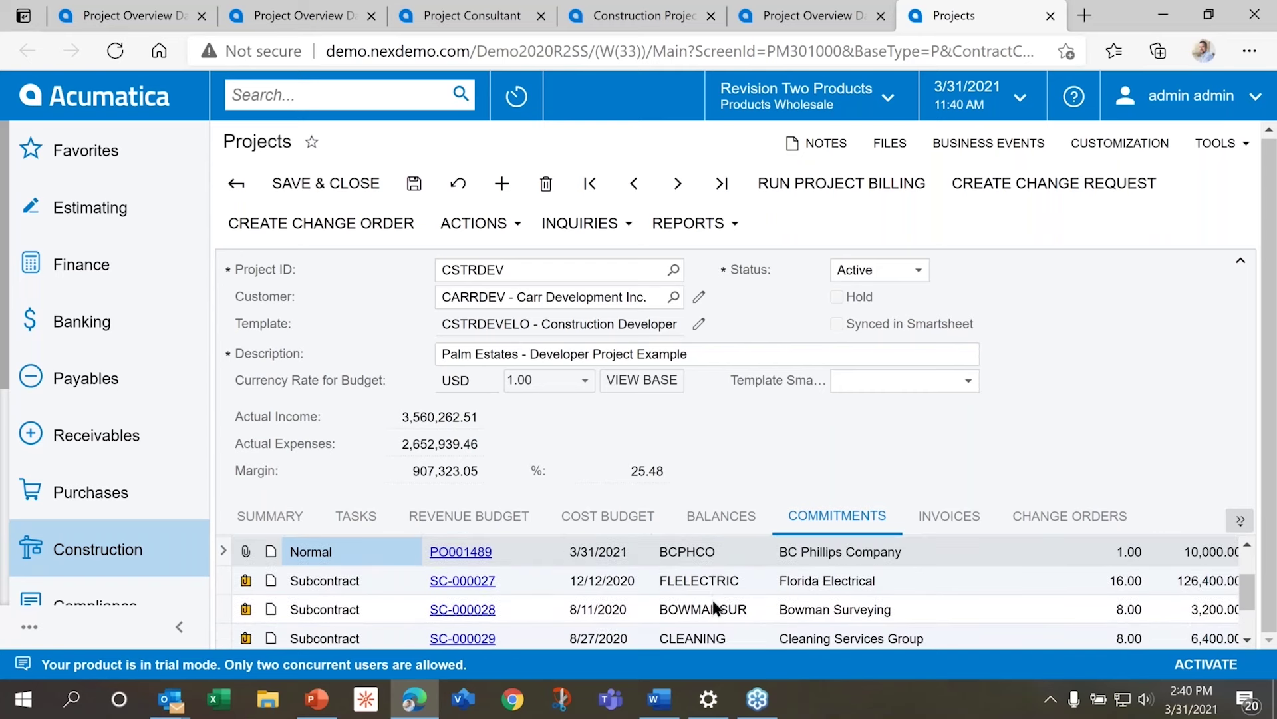
left_click(246, 581)
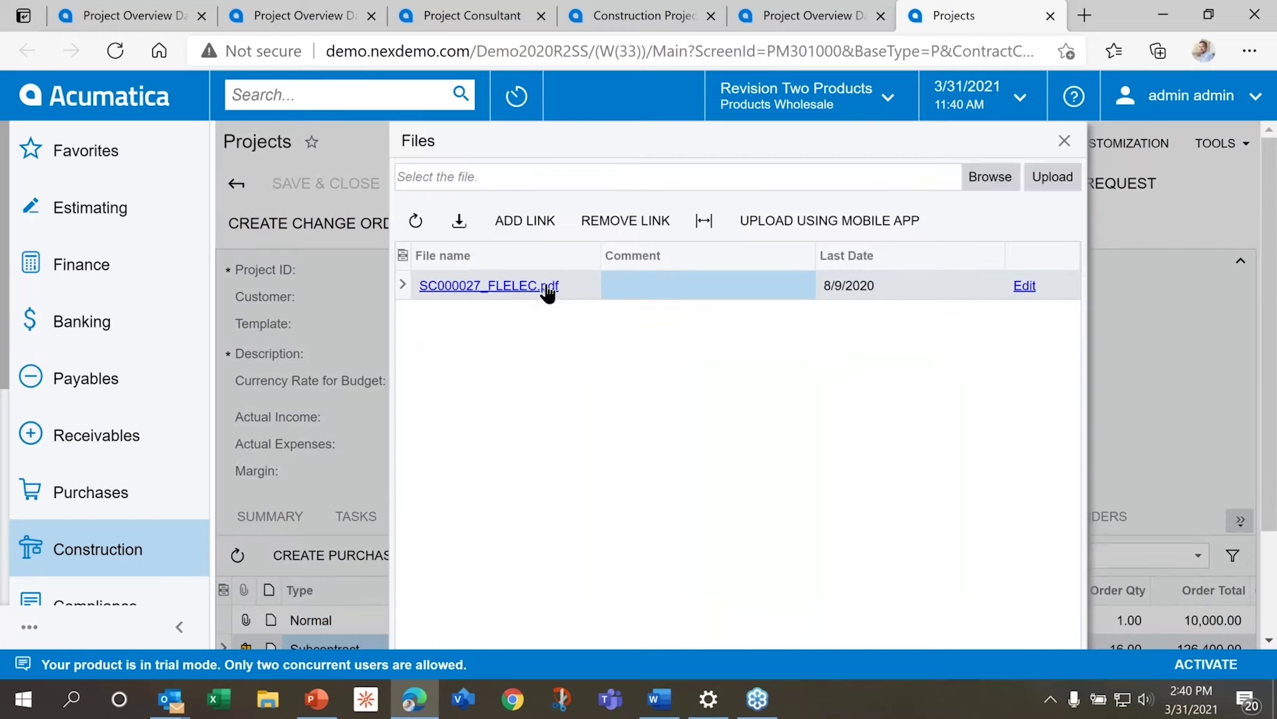
left_click(1065, 141)
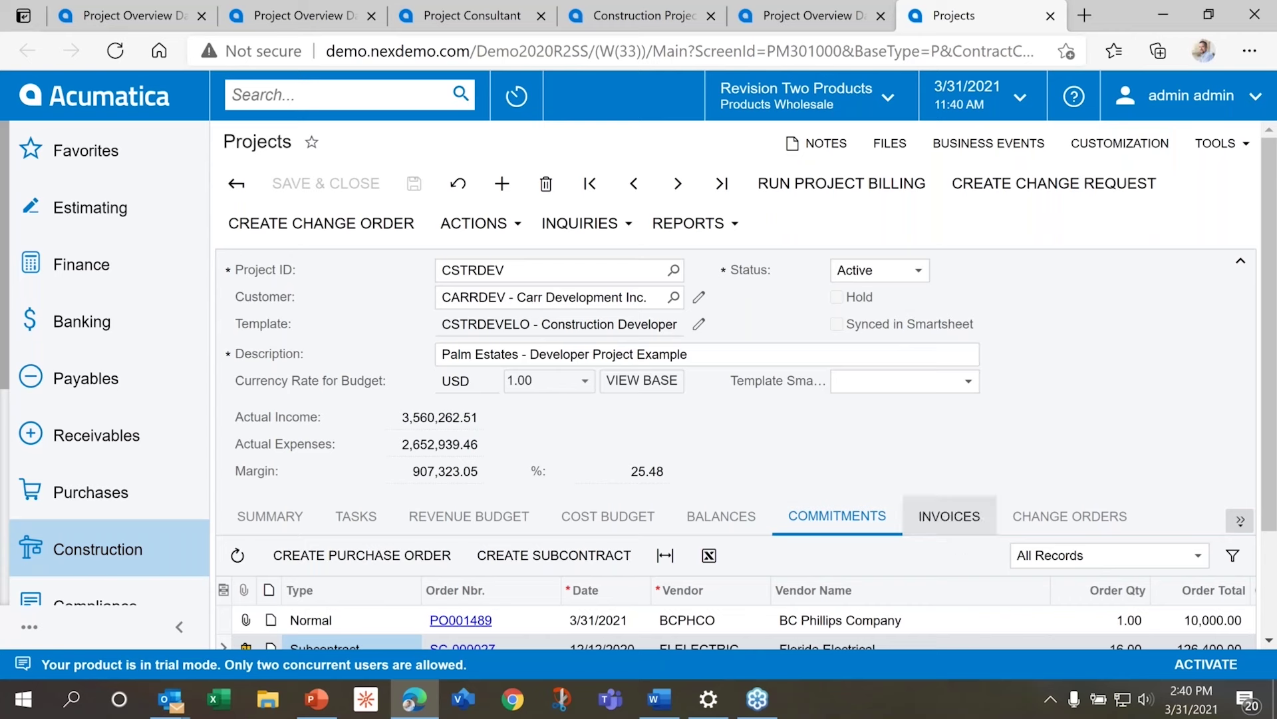
Review the project's invoices, open pro forma invoice PF00041, and check its available actions
left_click(950, 522)
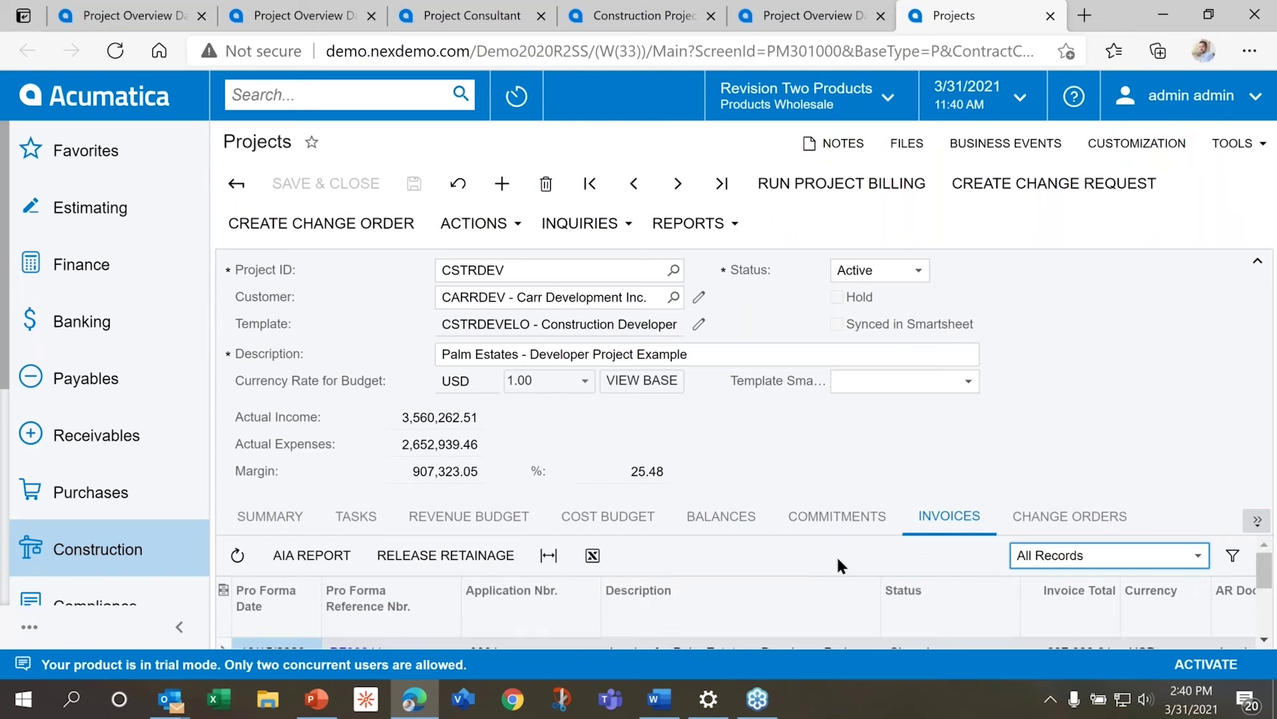
scroll(838, 559, "down", 3)
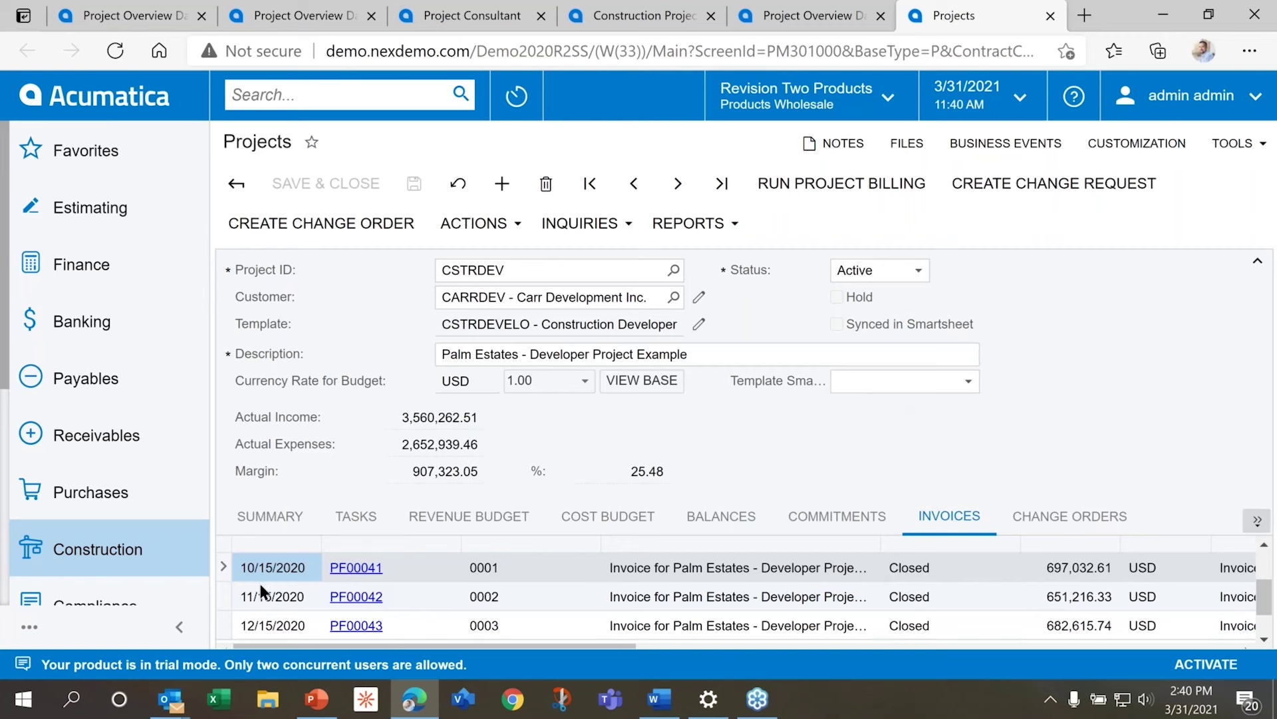
left_click(552, 571)
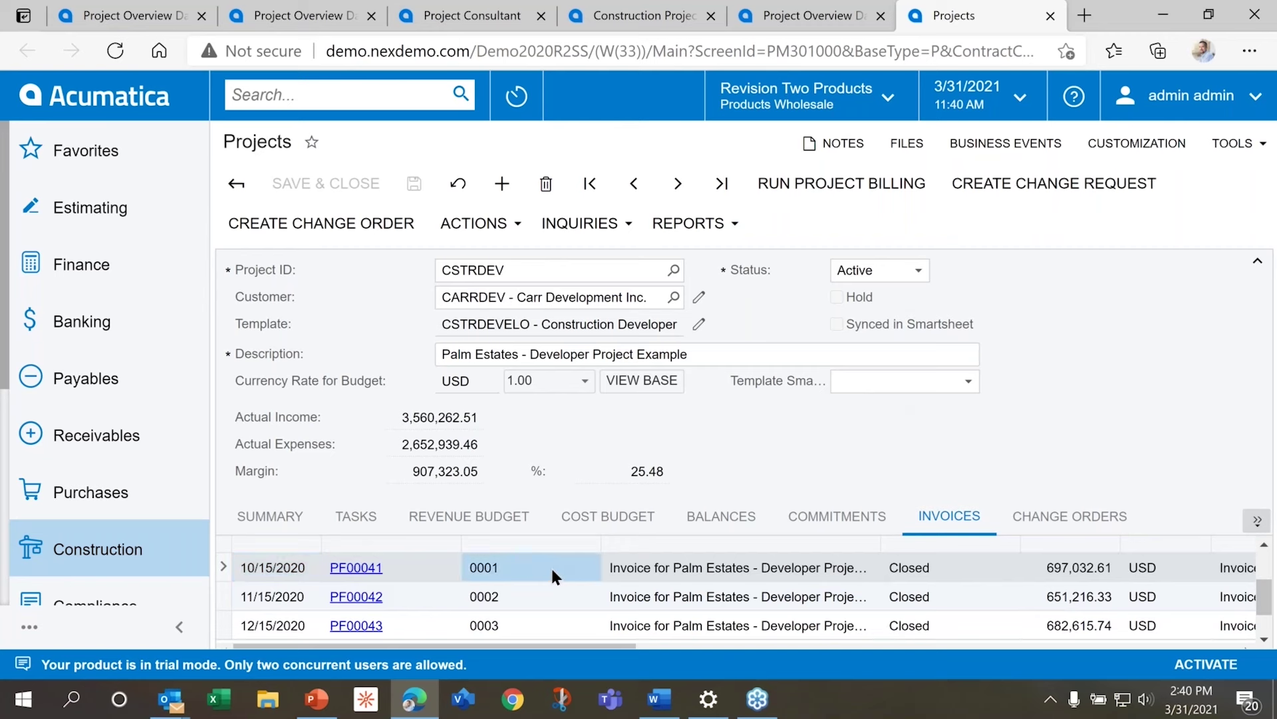
left_click(354, 571)
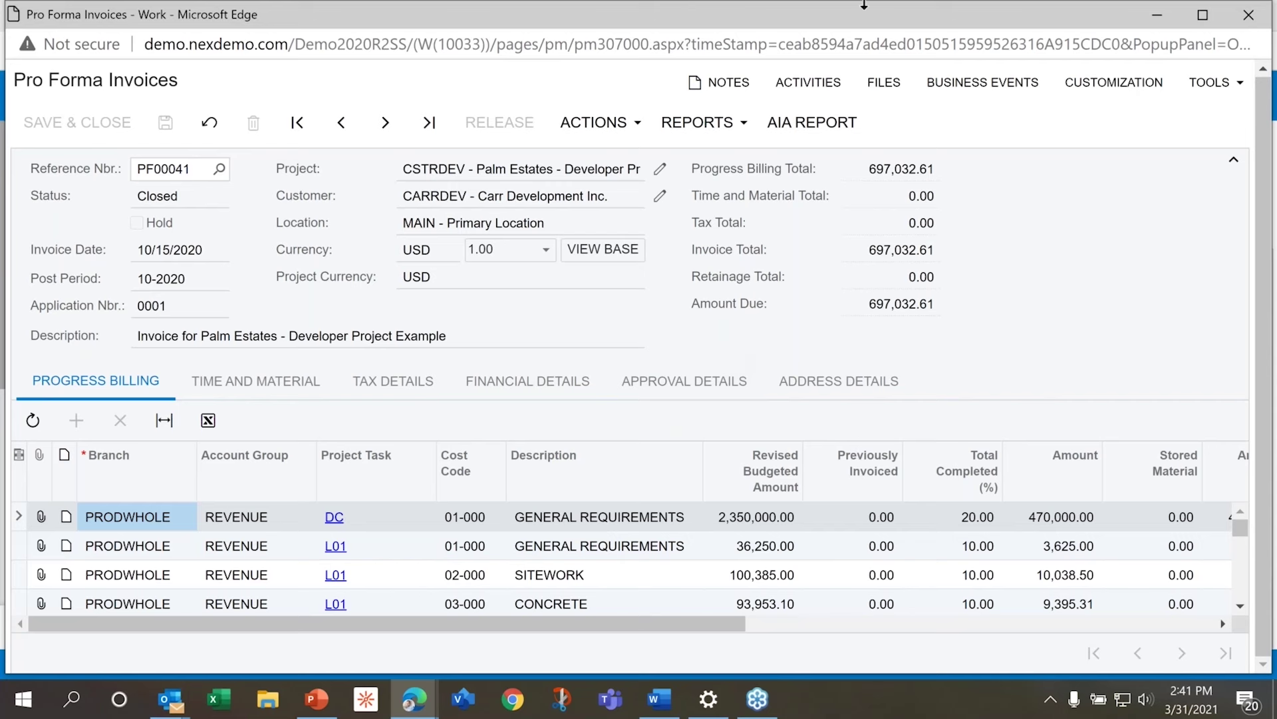
left_click(592, 122)
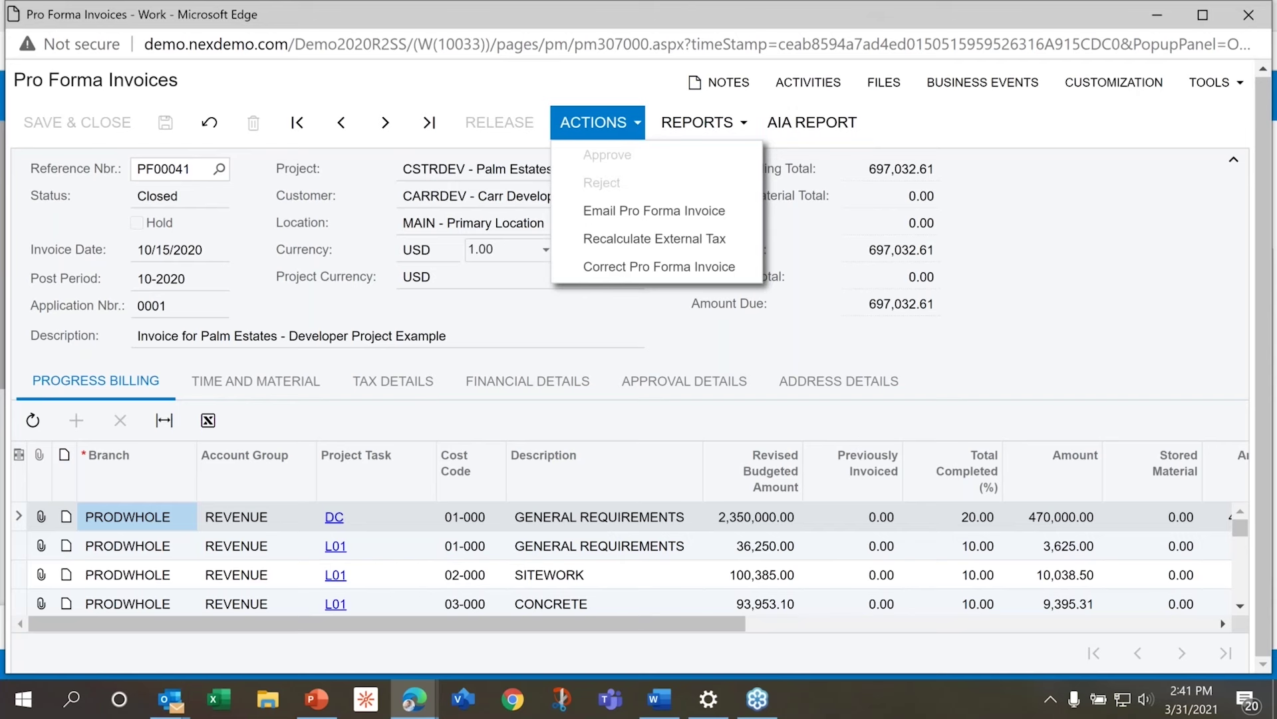
left_click(606, 132)
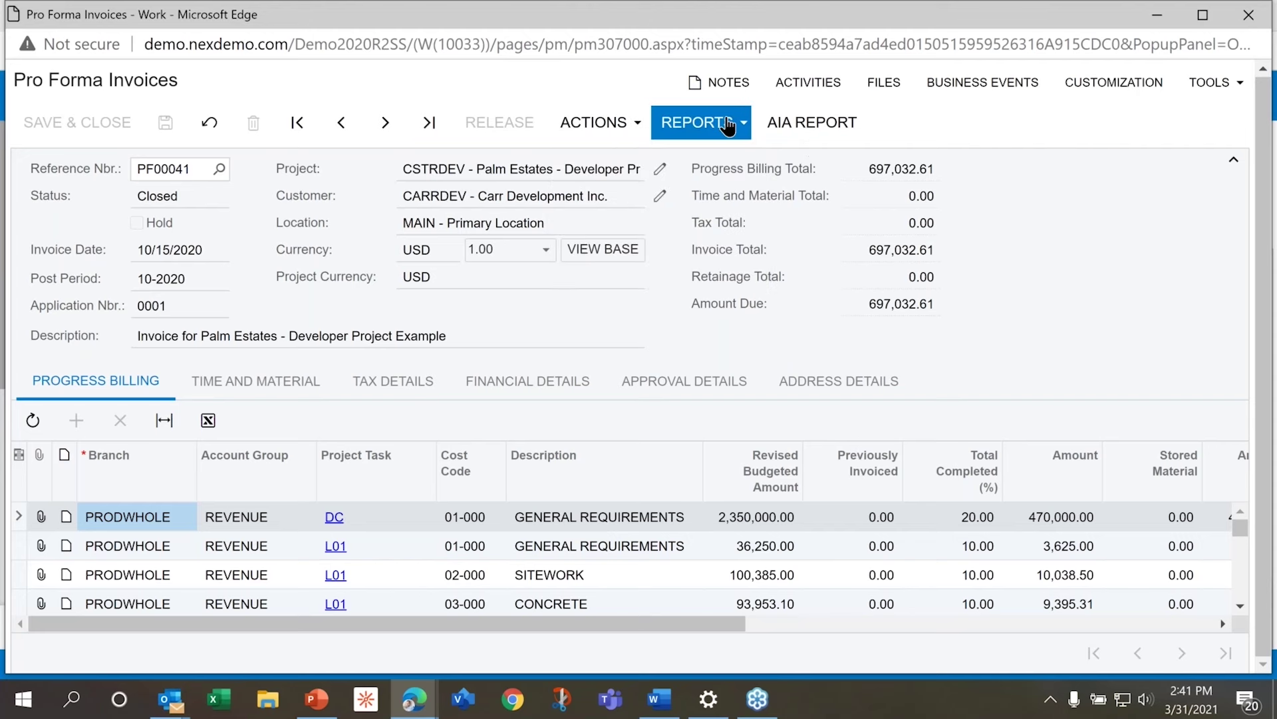
View the AIA report for pro forma invoice PF00041 and read through its payment application page
left_click(810, 141)
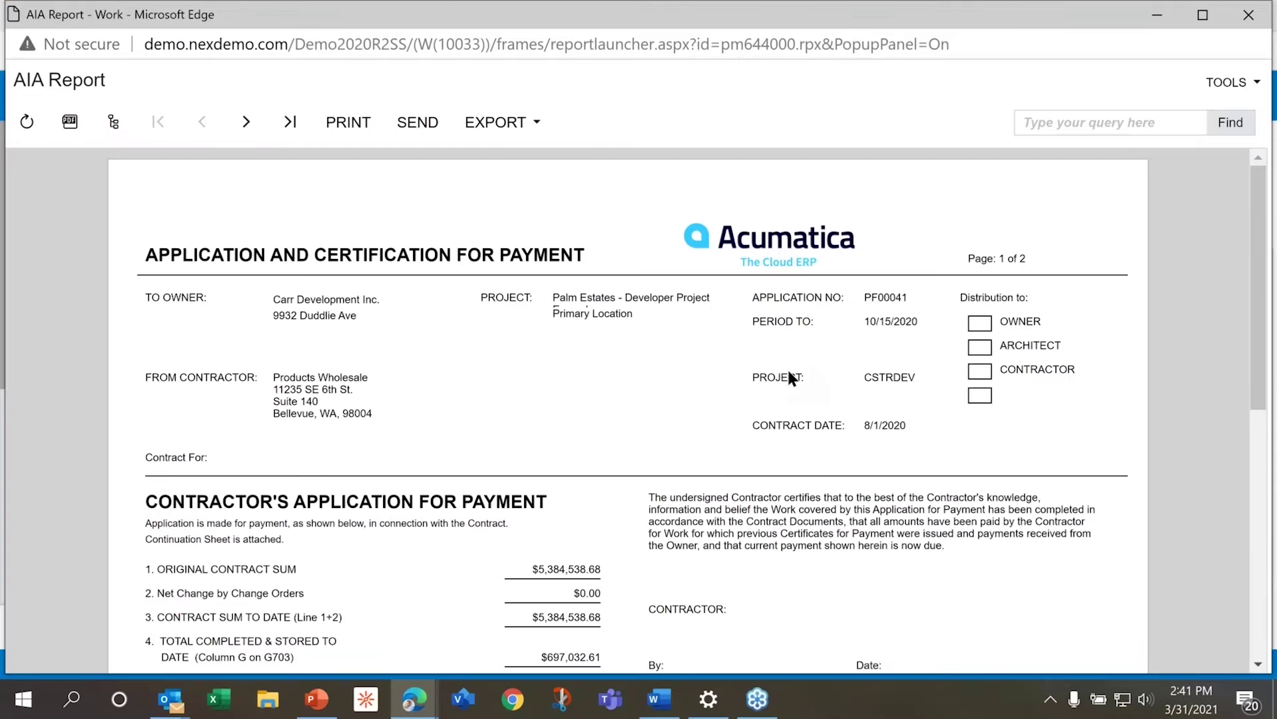
scroll(787, 367, "down", 8)
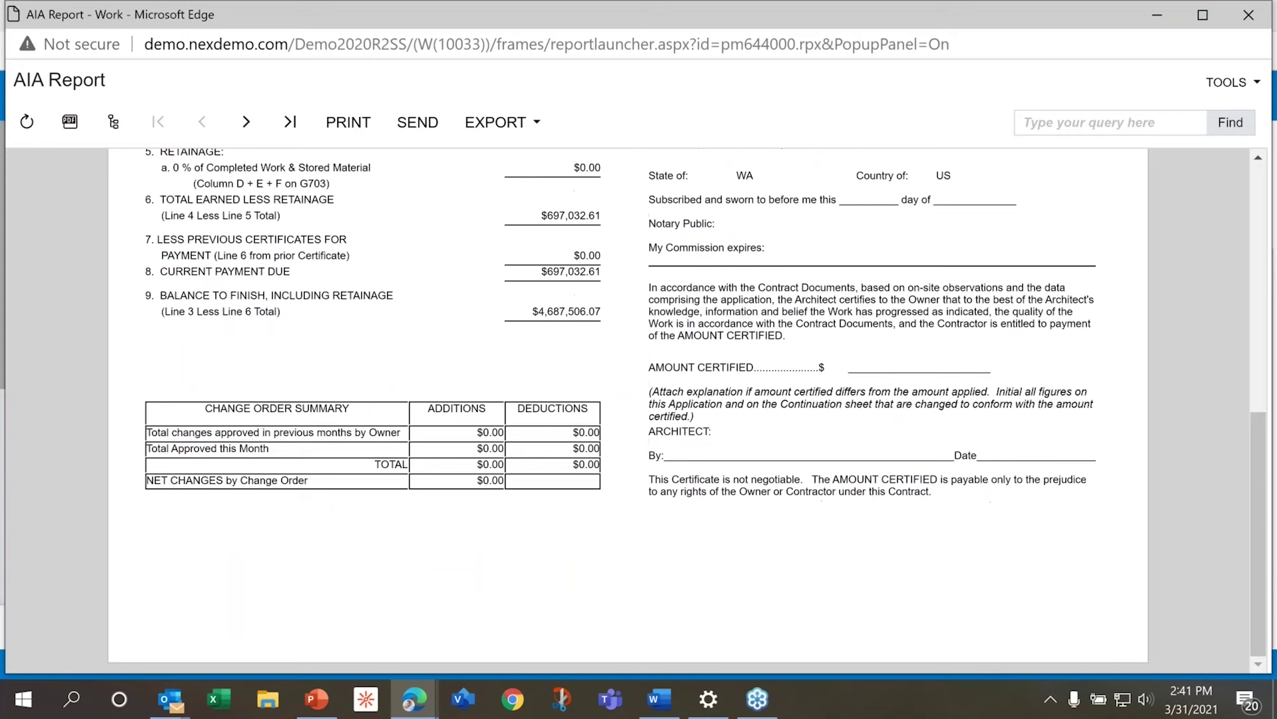
scroll(787, 368, "up", 8)
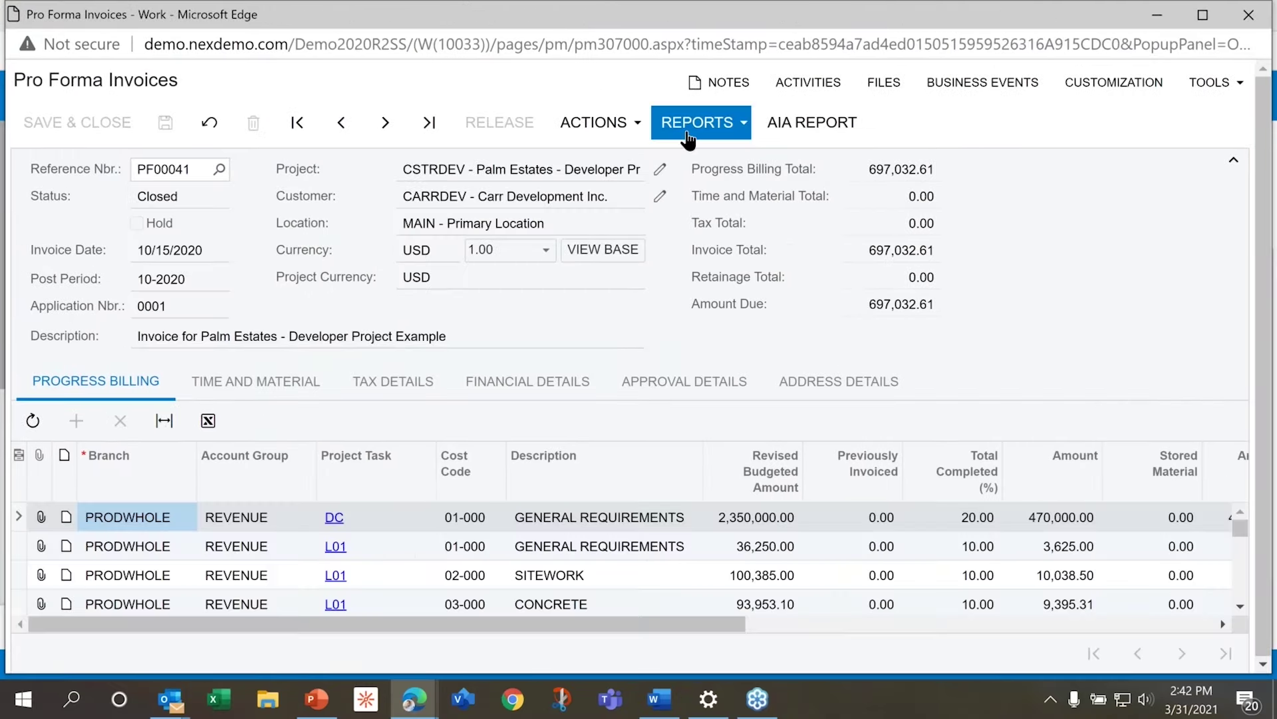
View the printable version of pro forma invoice PF00041, look through its progress billing lines, and close it
left_click(685, 133)
left_click(692, 157)
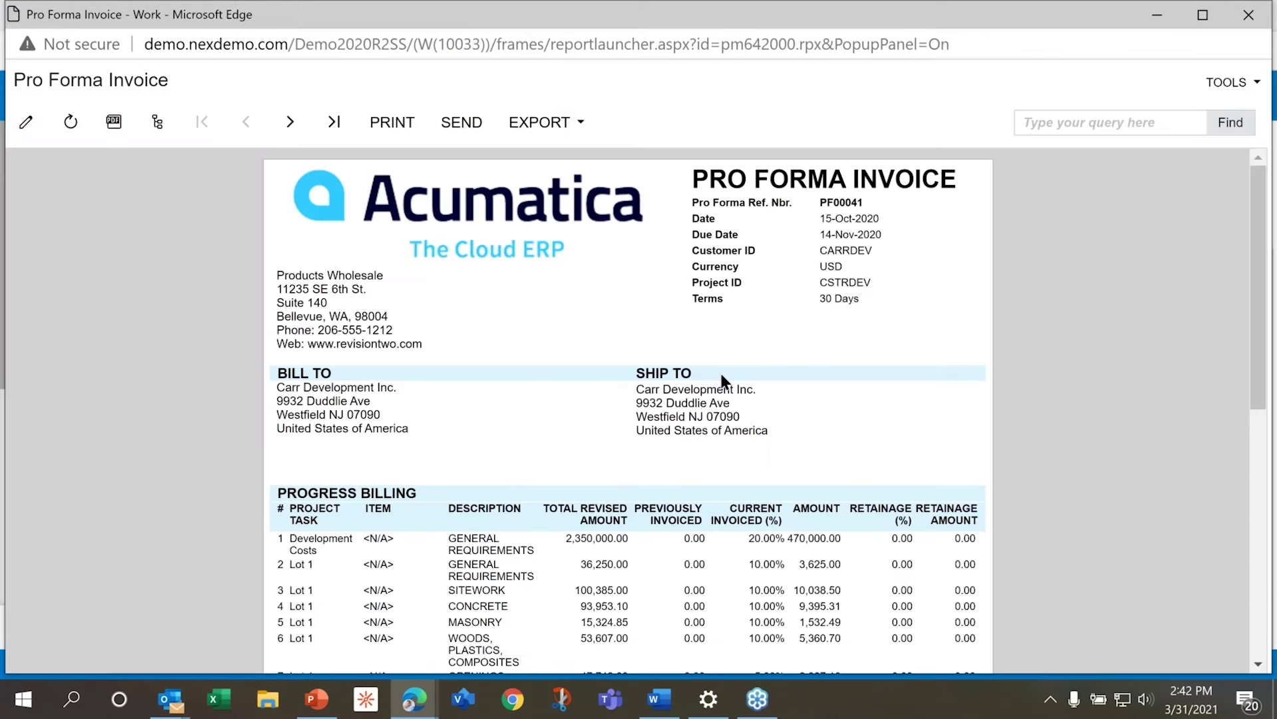
scroll(722, 376, "down", 7)
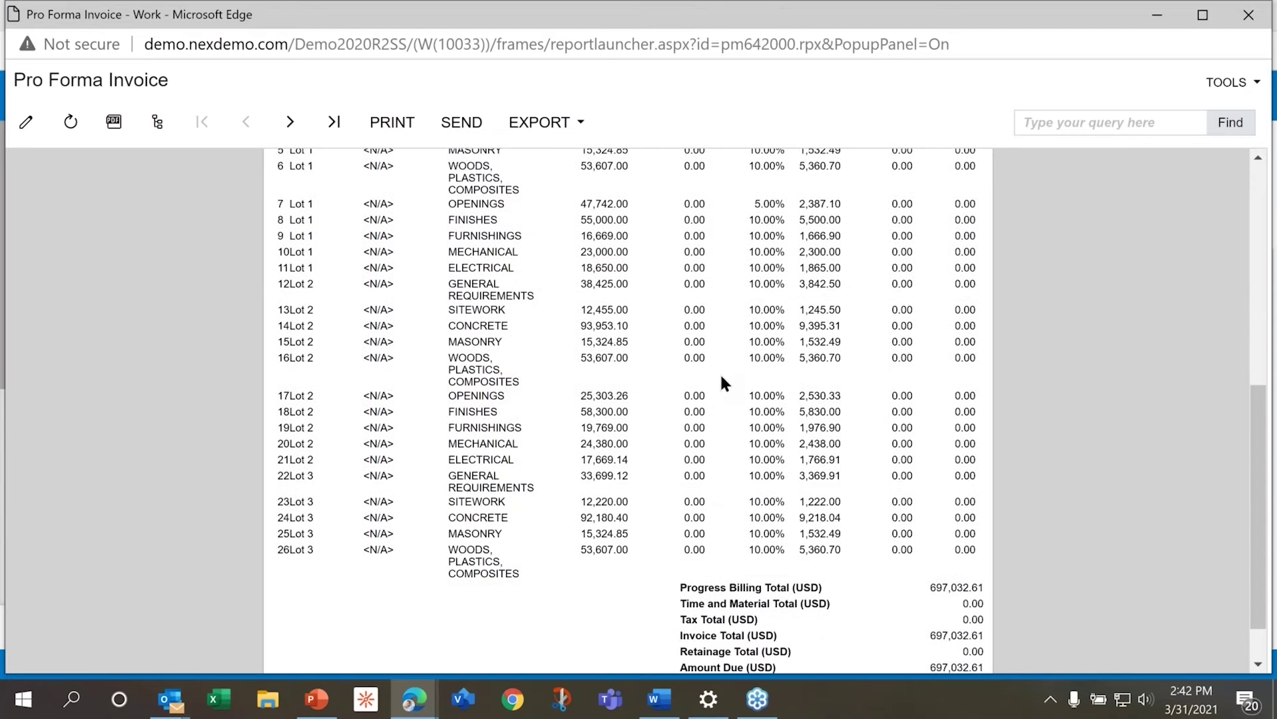
scroll(720, 373, "up", 8)
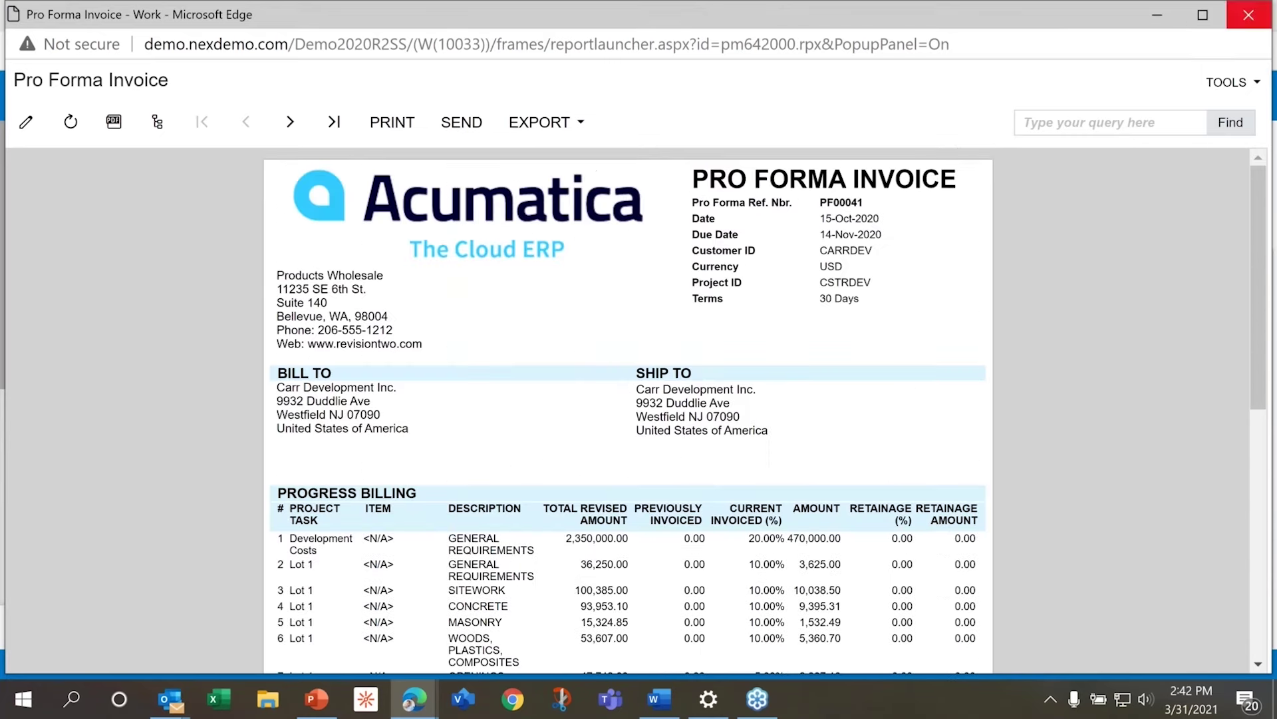
left_click(1249, 15)
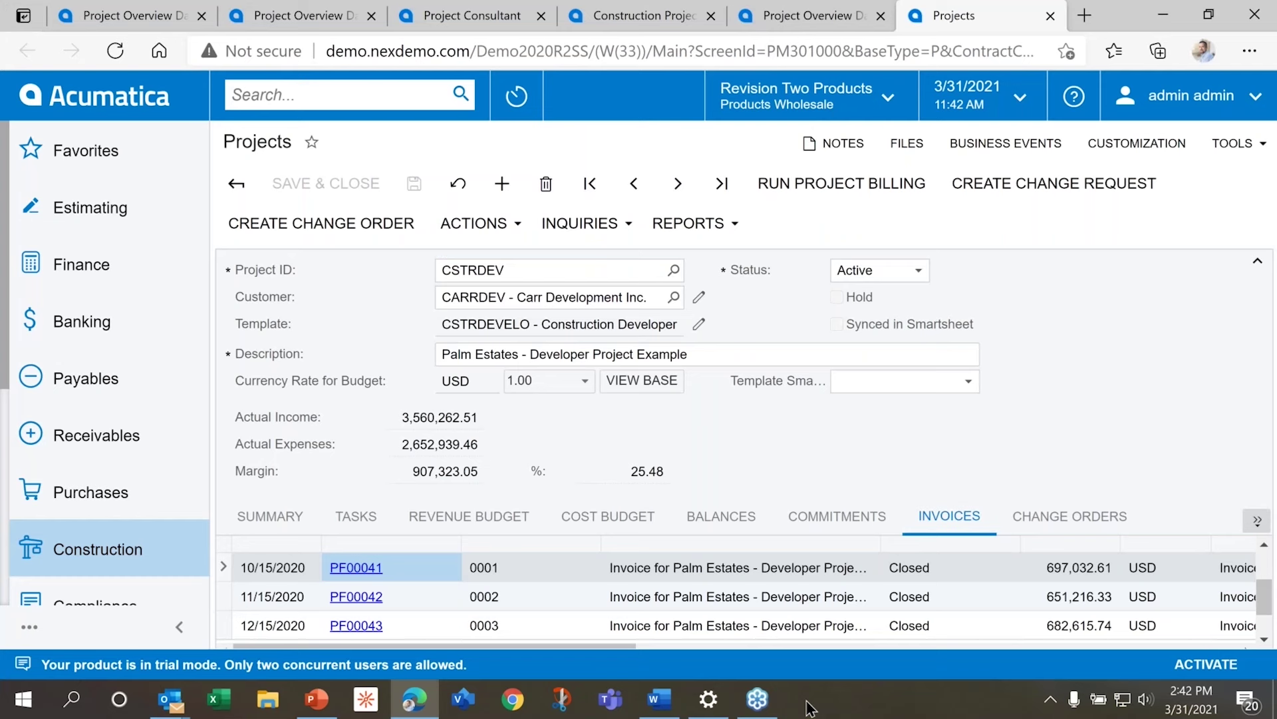
Open the Door Replacement change order from the project's change orders and examine its cost budget and available actions
left_click(1097, 526)
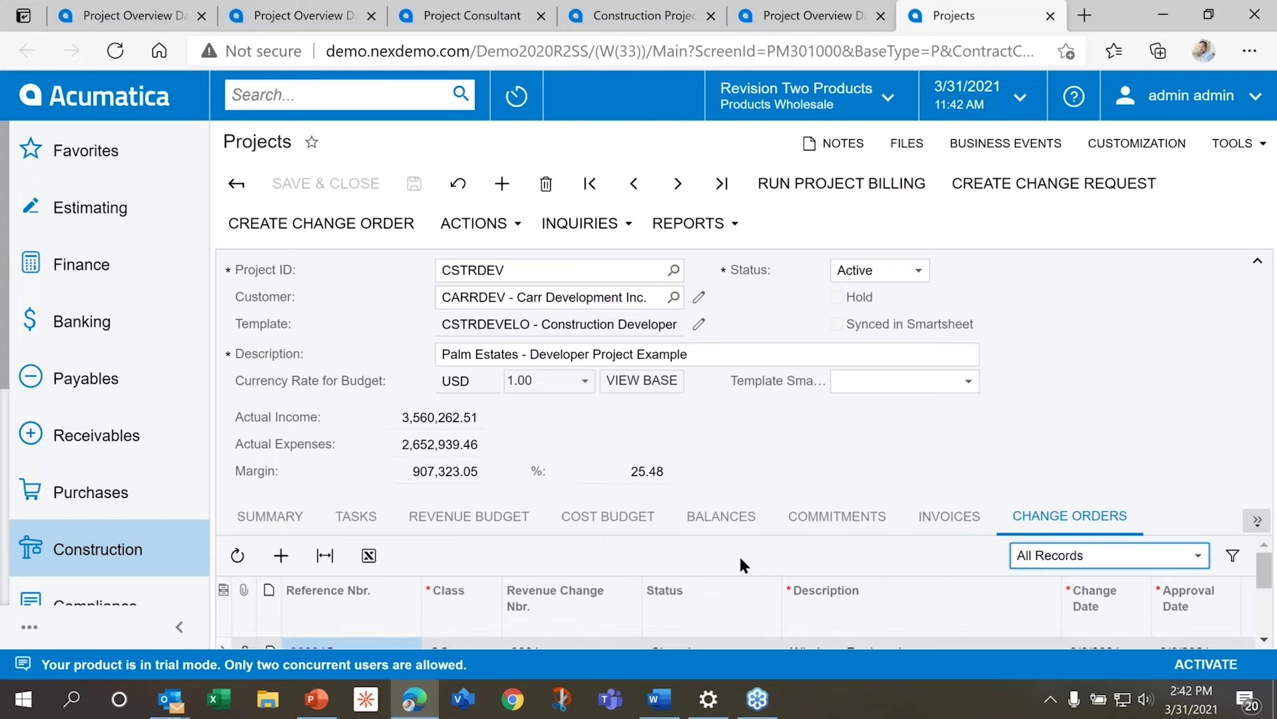
left_click(1265, 630)
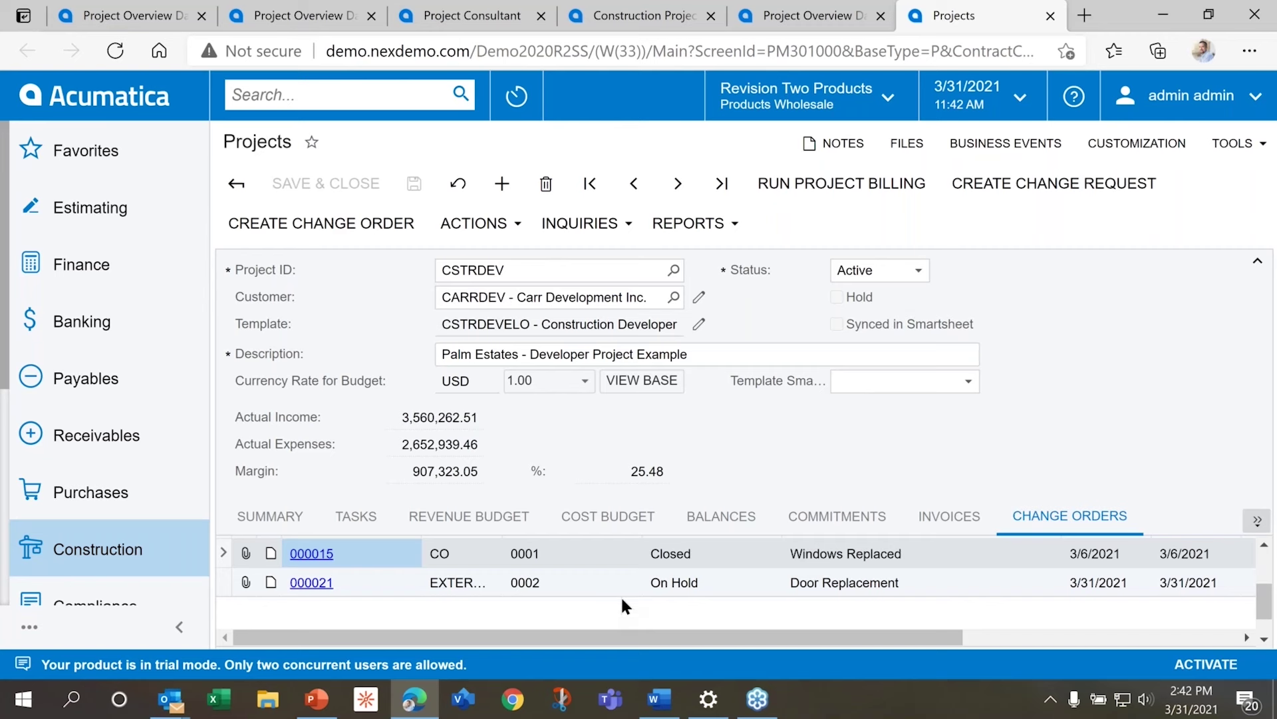
left_click(308, 584)
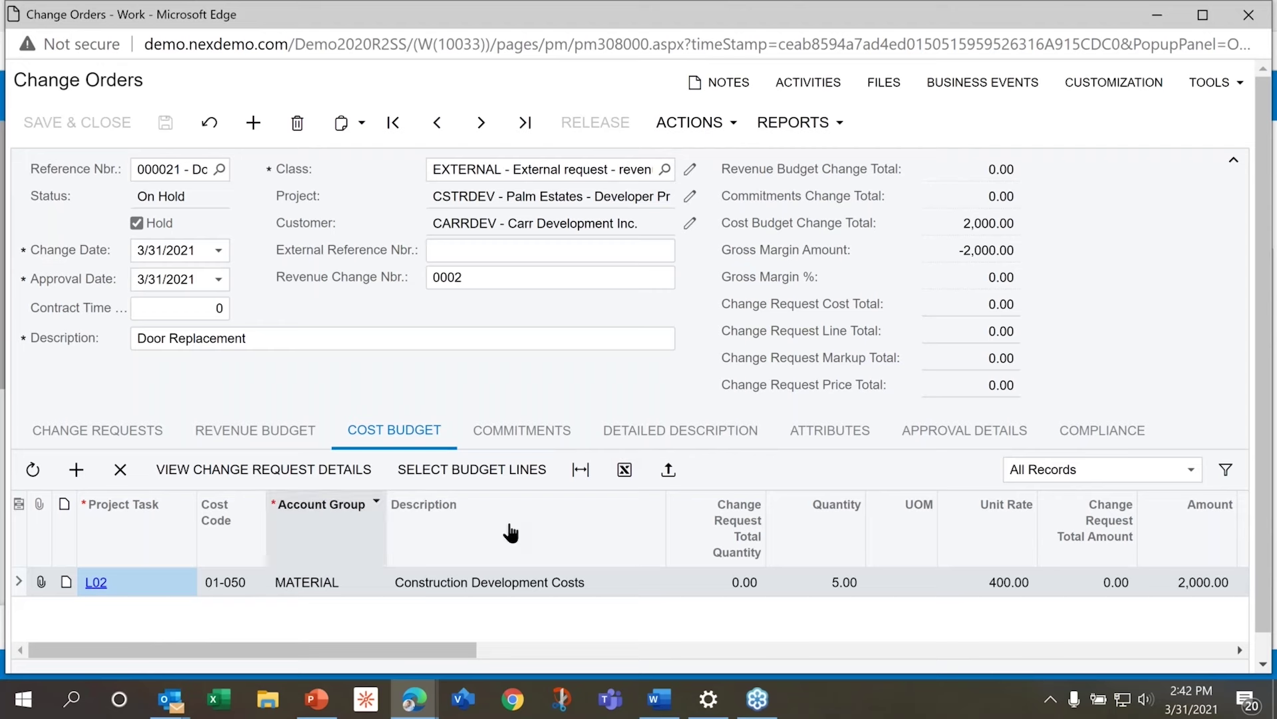
scroll(600, 531, "down", 1)
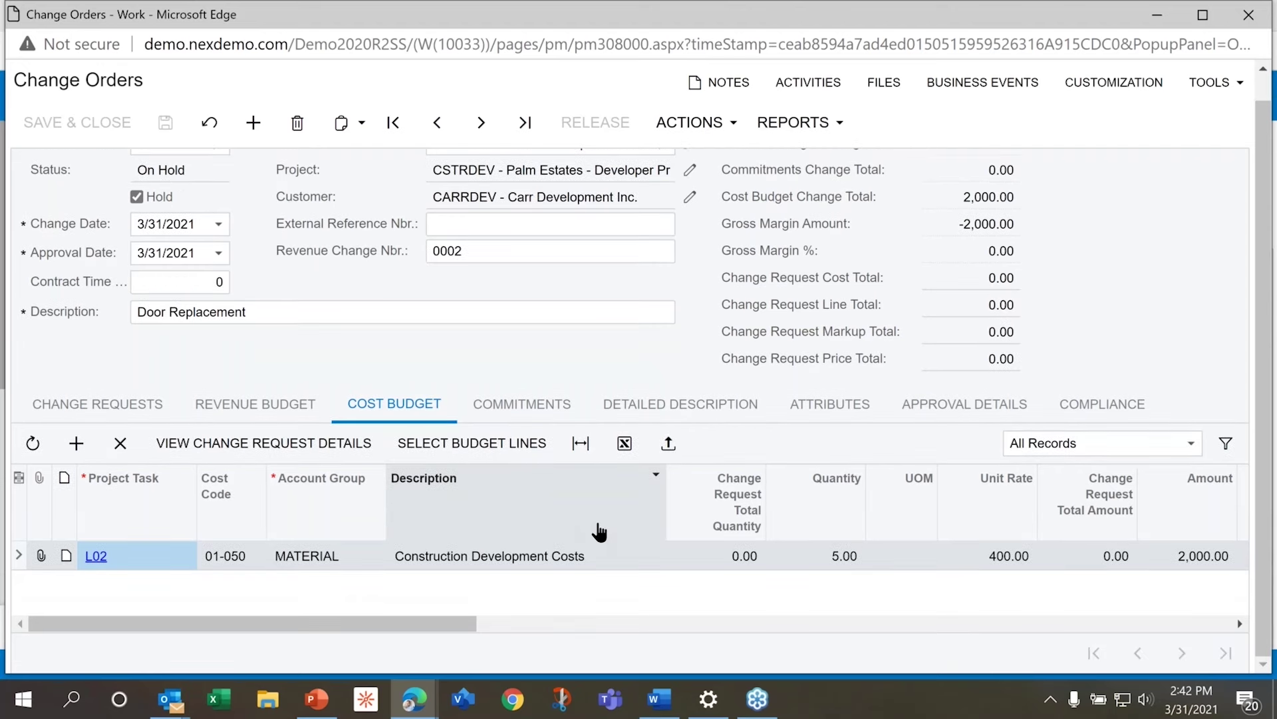
left_click(712, 127)
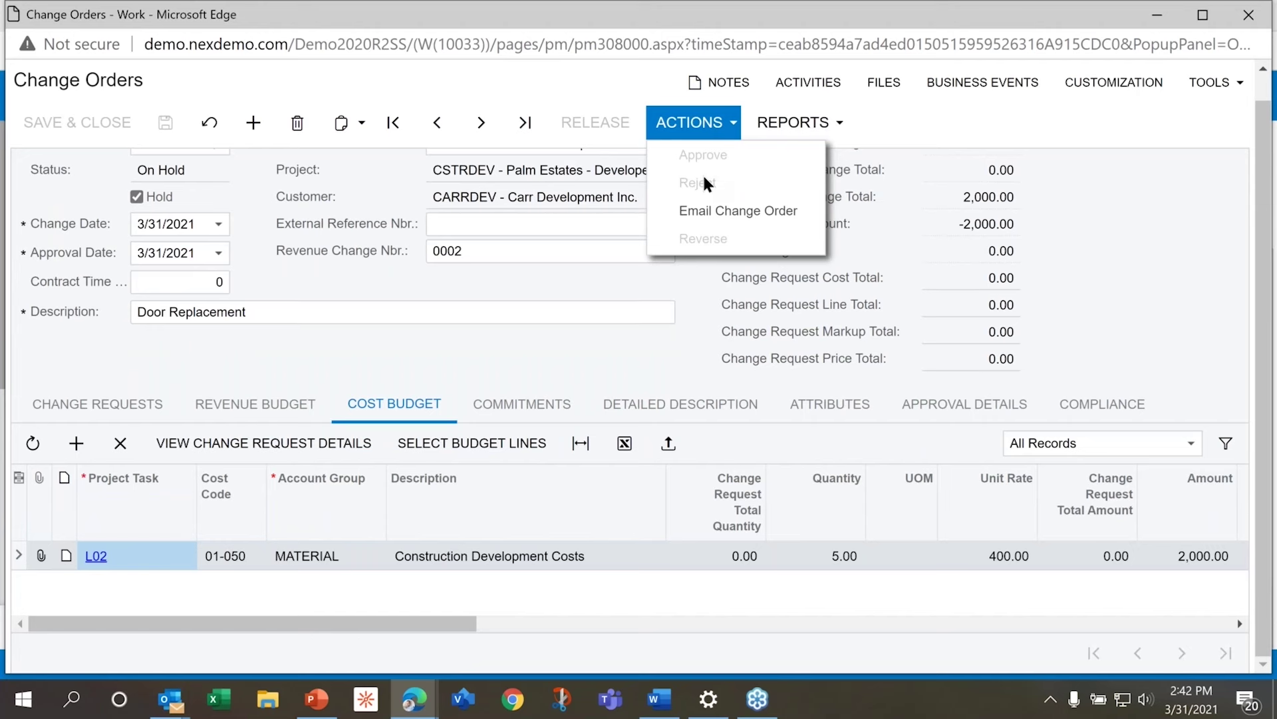
left_click(566, 369)
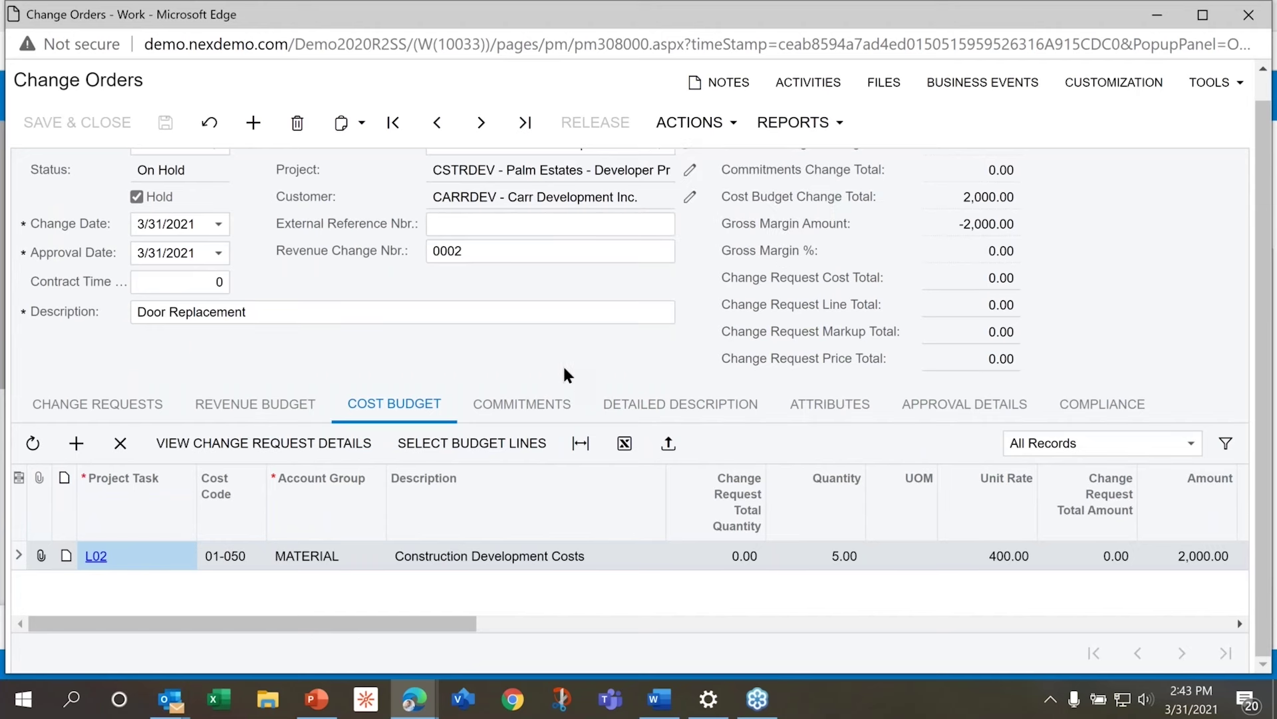
Take the Door Replacement change order off hold, check its approval actions, and close it without saving
left_click(158, 206)
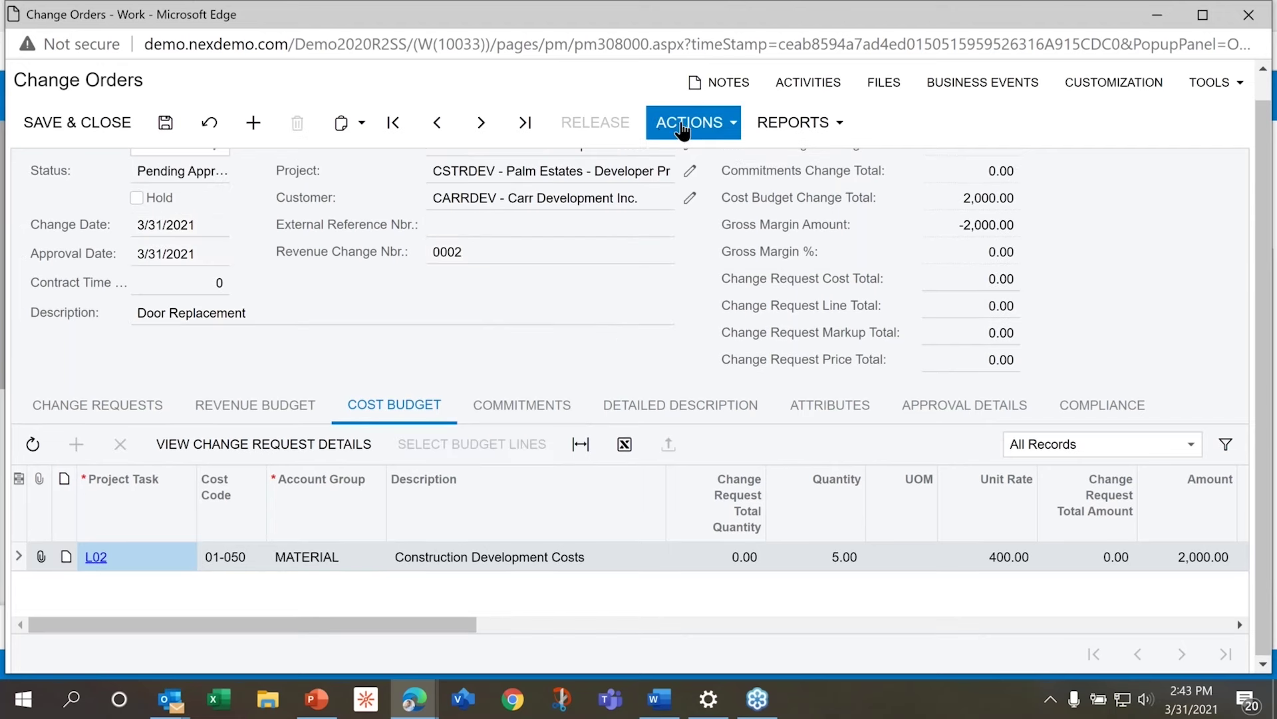
left_click(683, 130)
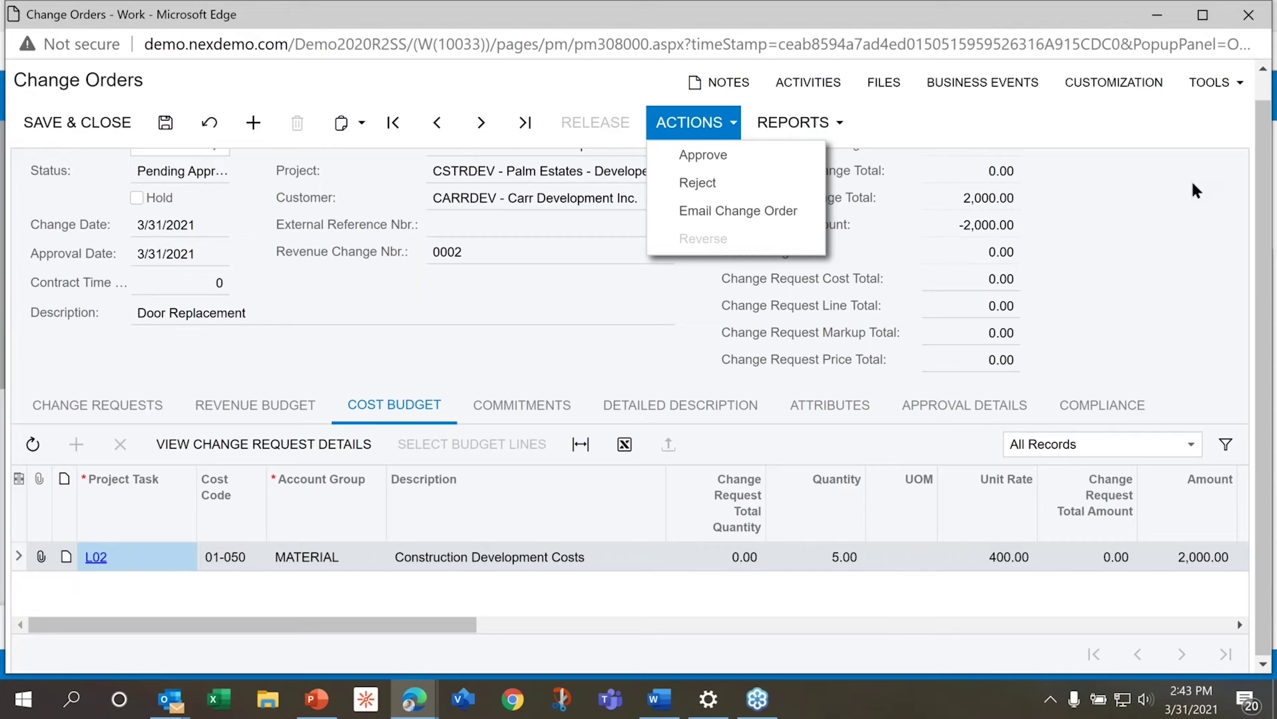
left_click(1255, 12)
left_click(732, 146)
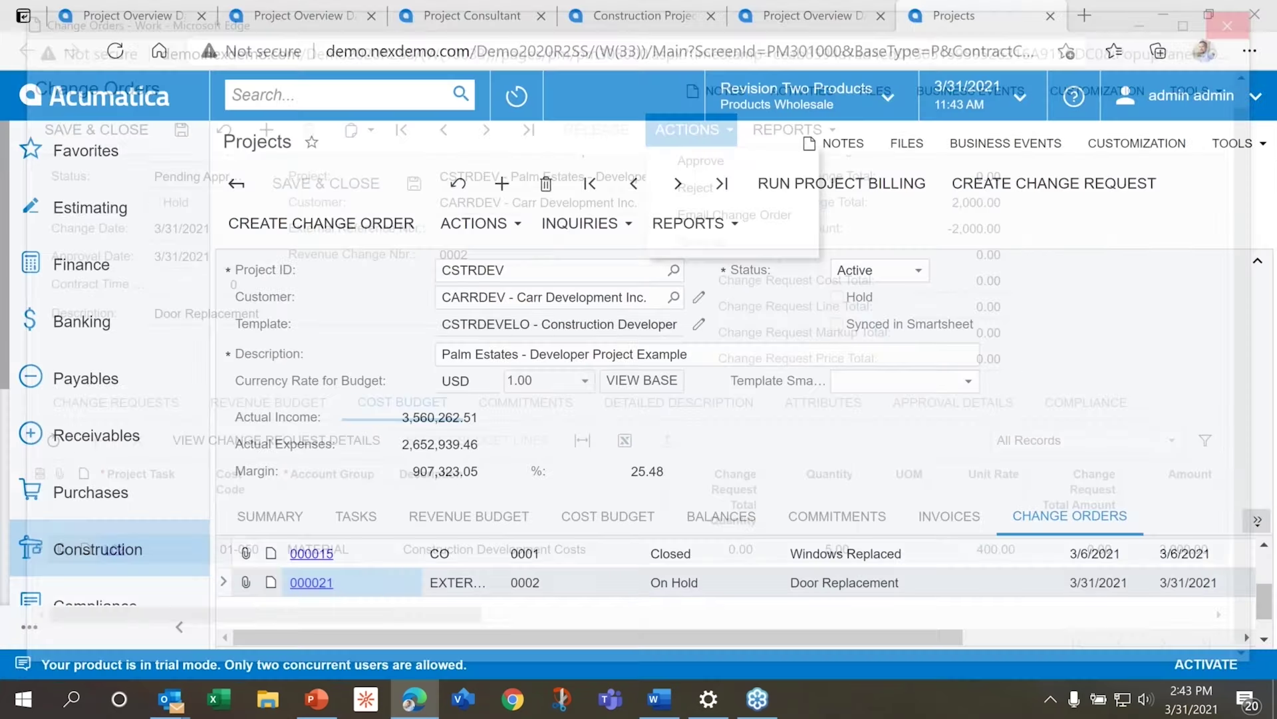
Review the project's activity history across all activities and its approval details
left_click(1257, 520)
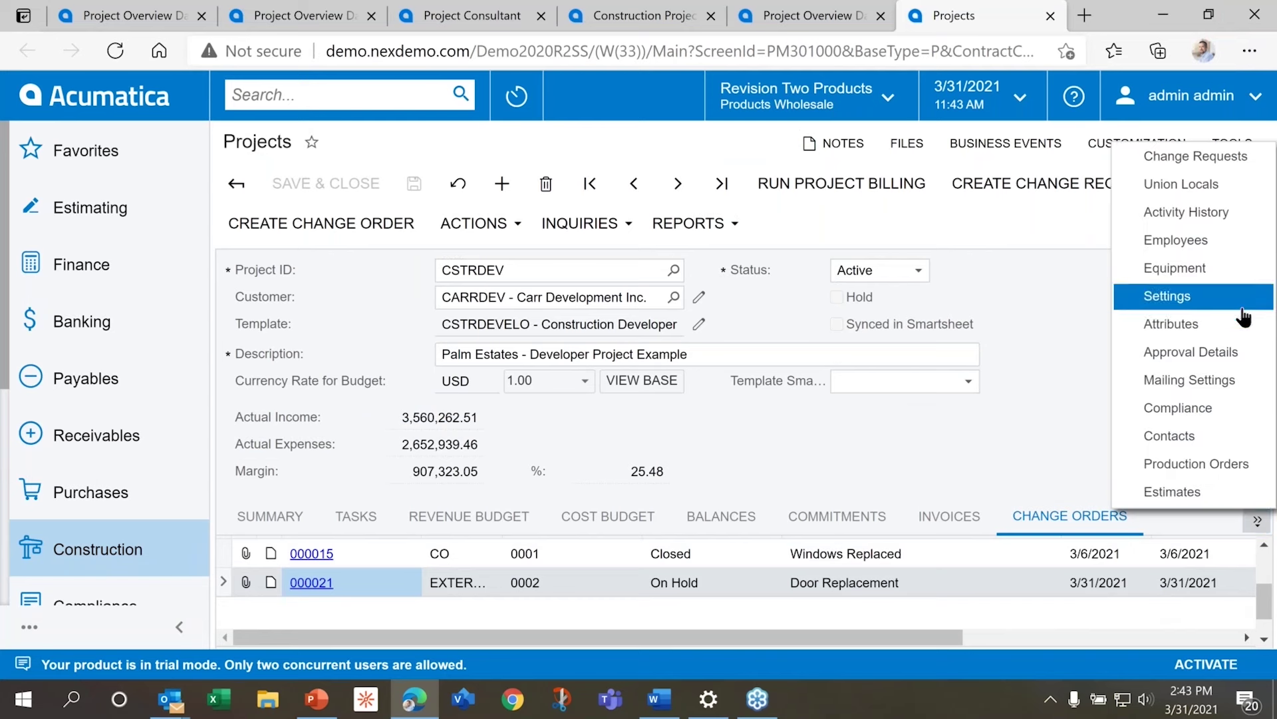
left_click(1239, 225)
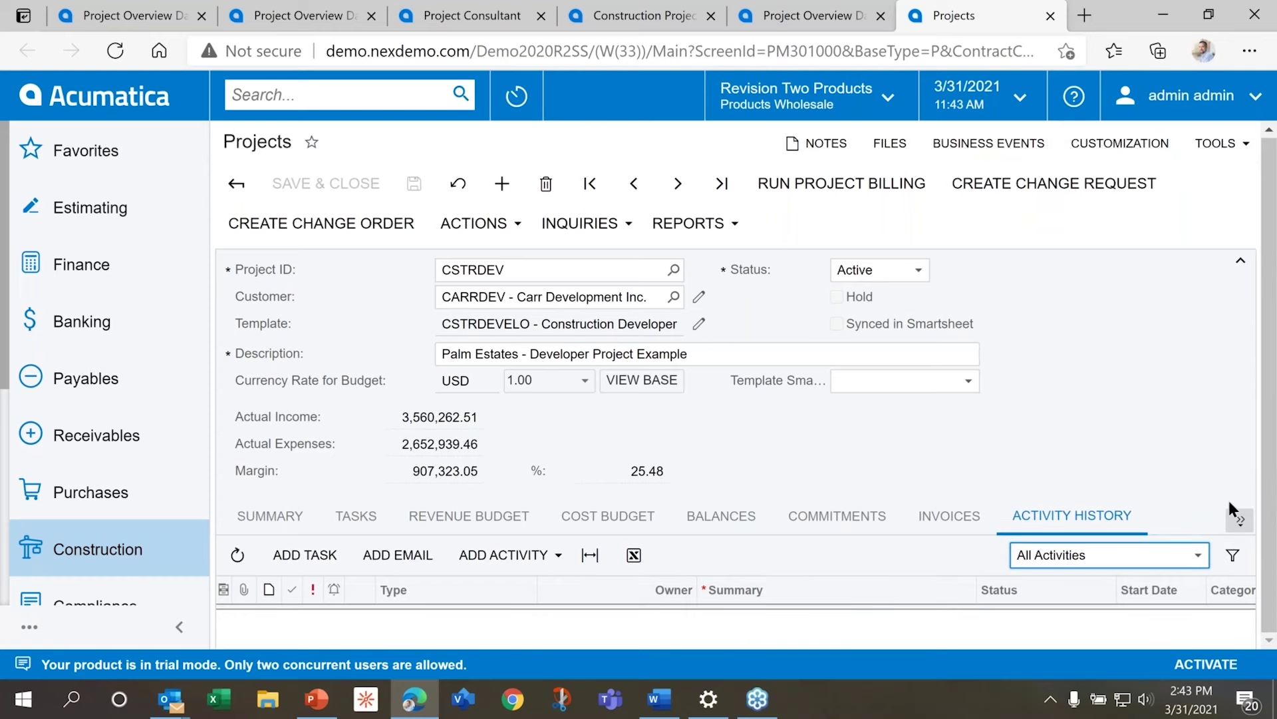
left_click(1240, 520)
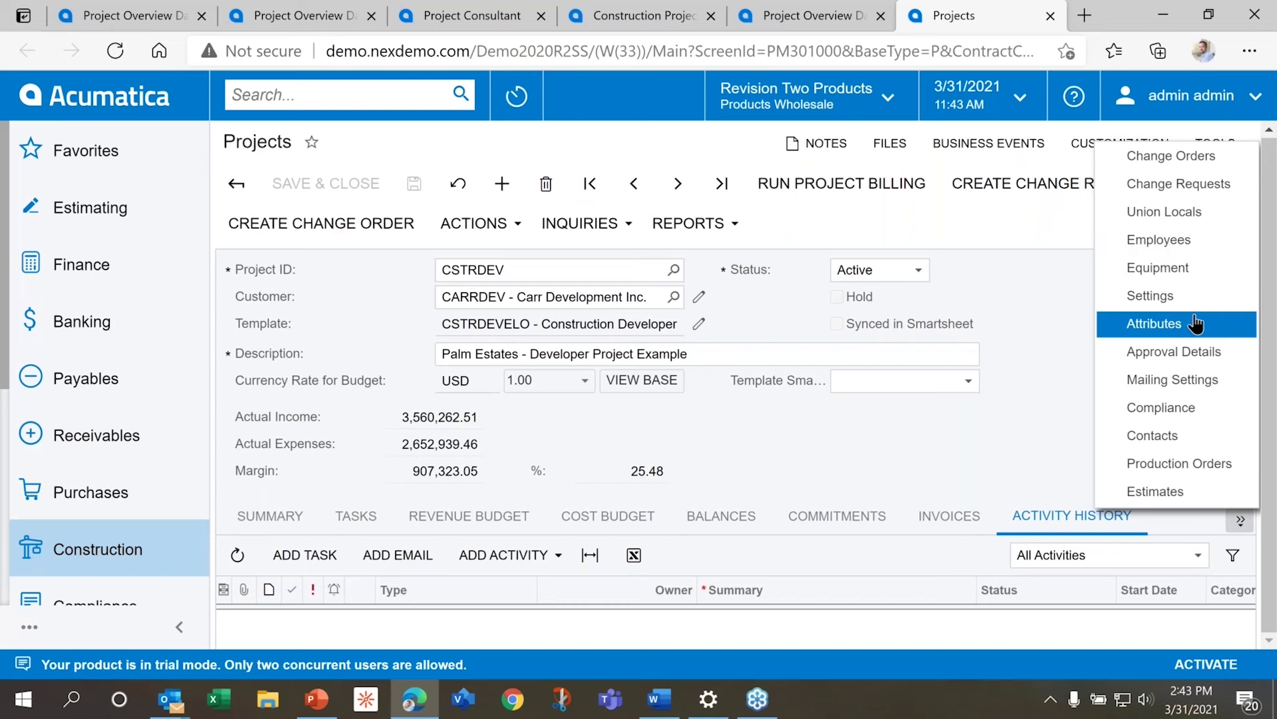
left_click(1173, 364)
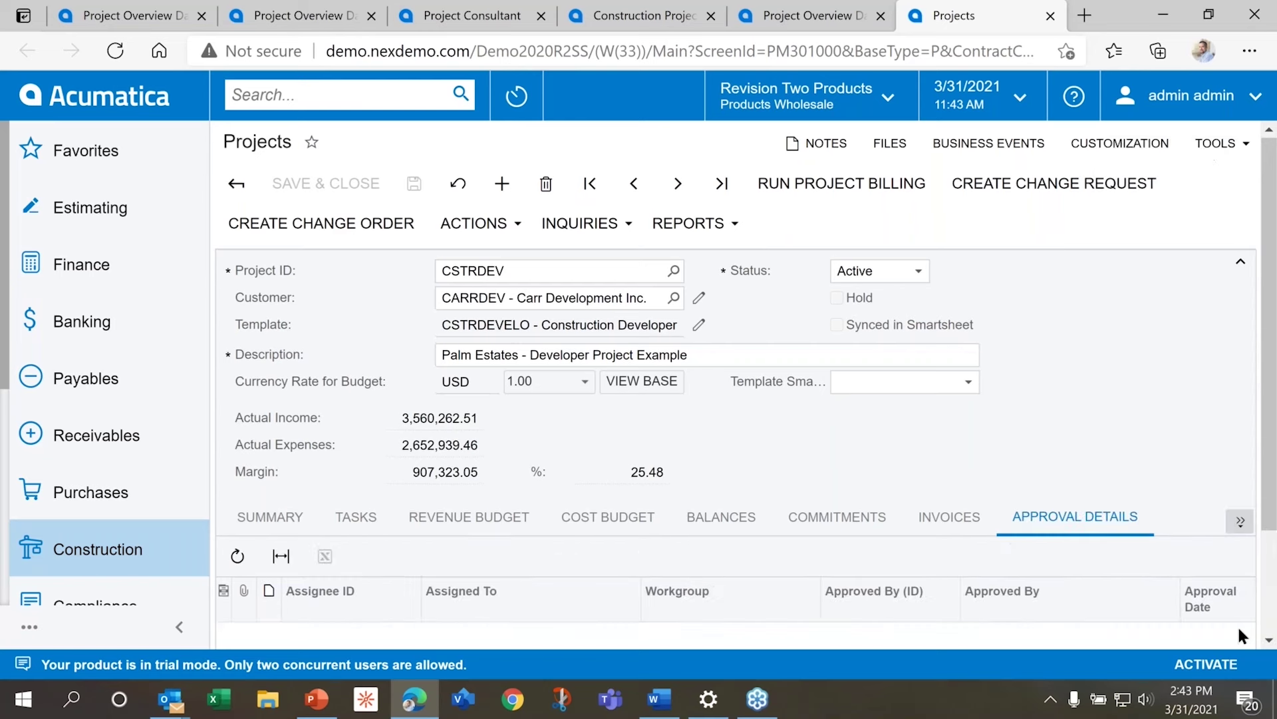
left_click(1267, 641)
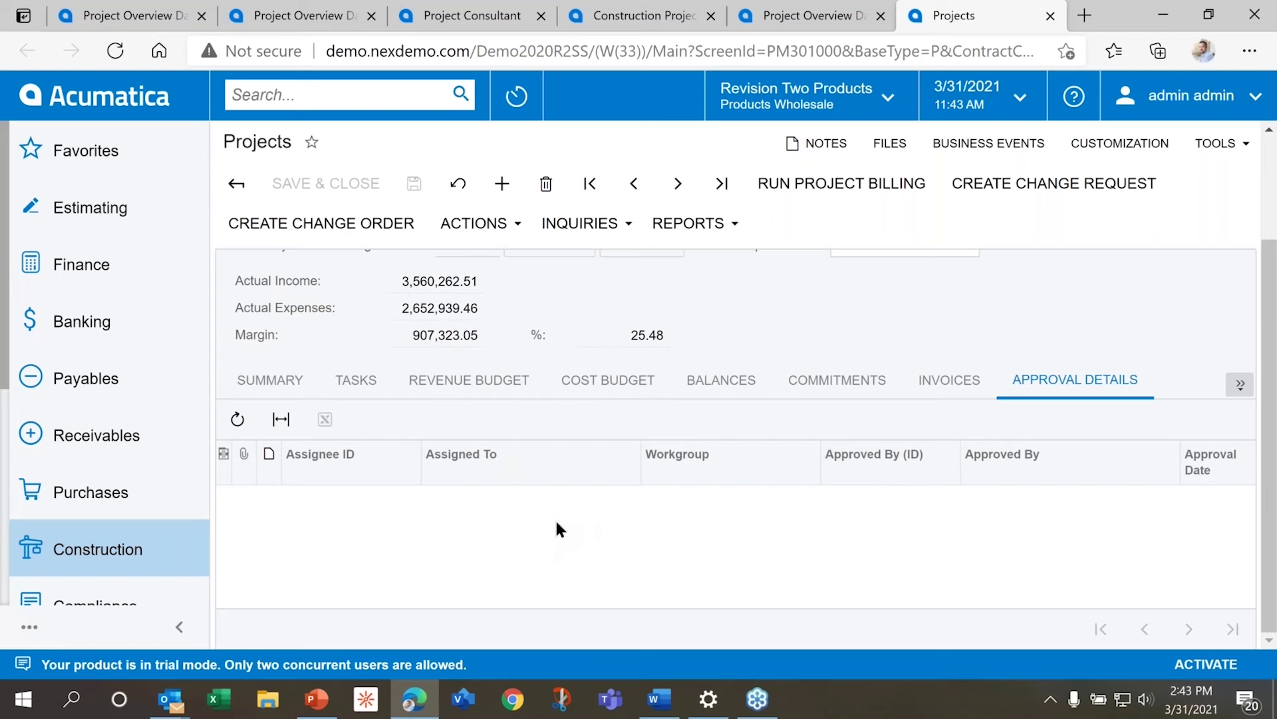
scroll(558, 526, "up", 2)
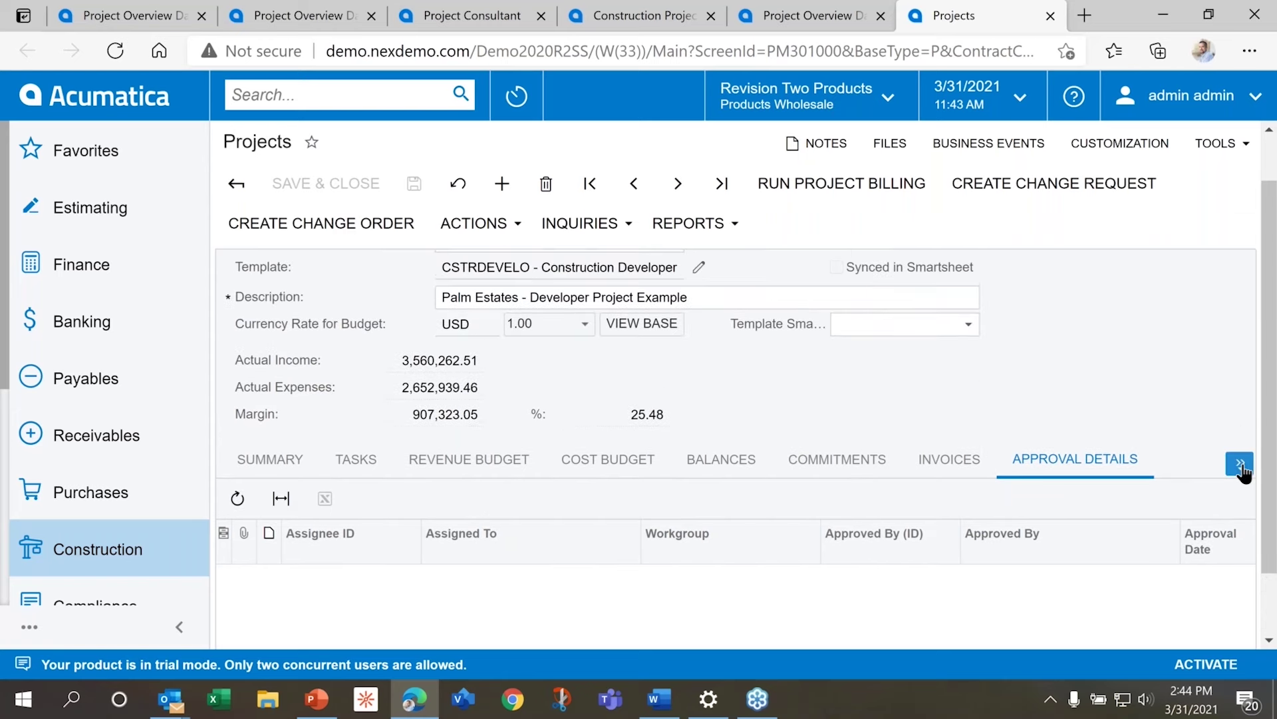
Review the project's compliance documents, view the OshaCert.png attachment on the Certificate record, close it, and check which other project sections are available
left_click(1240, 464)
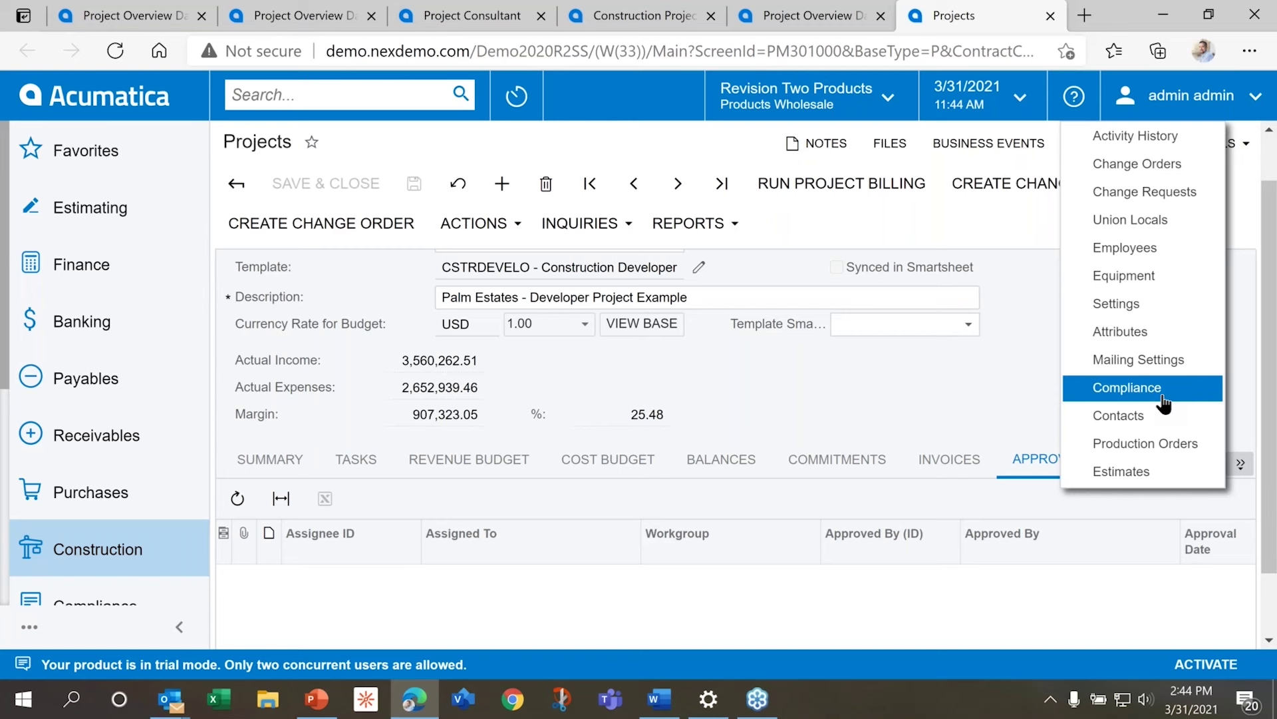
left_click(1142, 394)
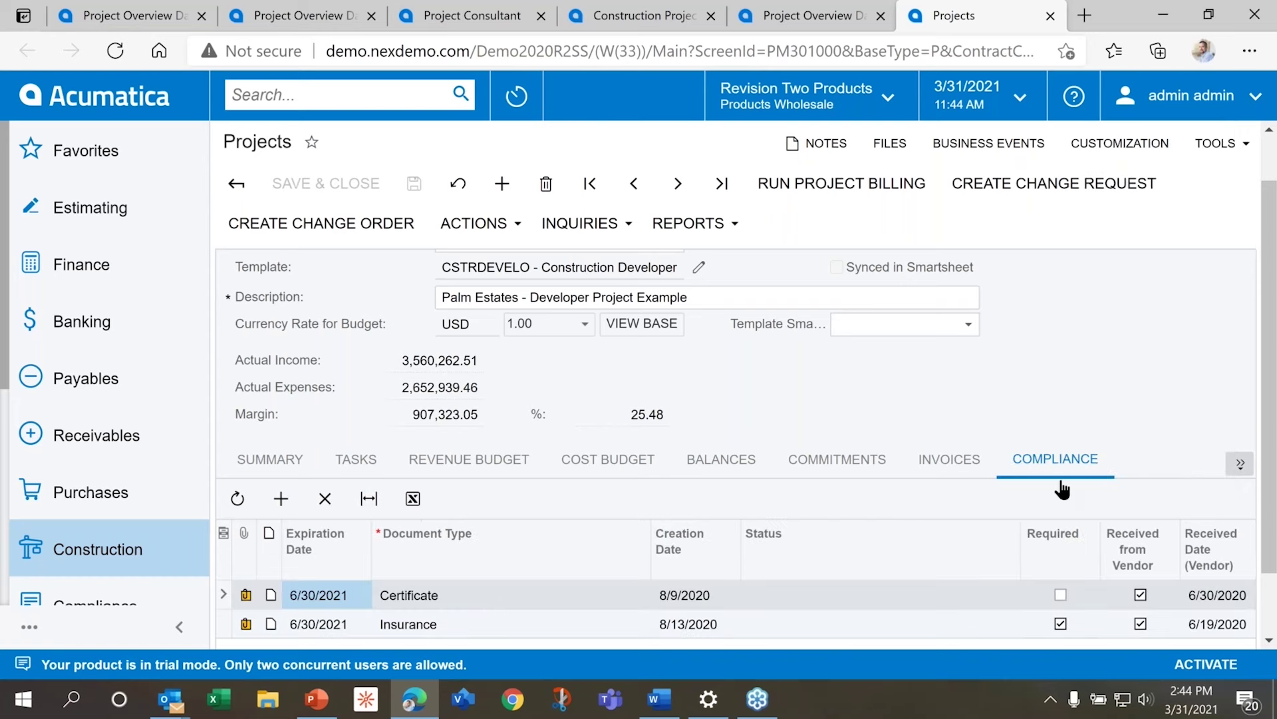
scroll(1067, 601, "down", 2)
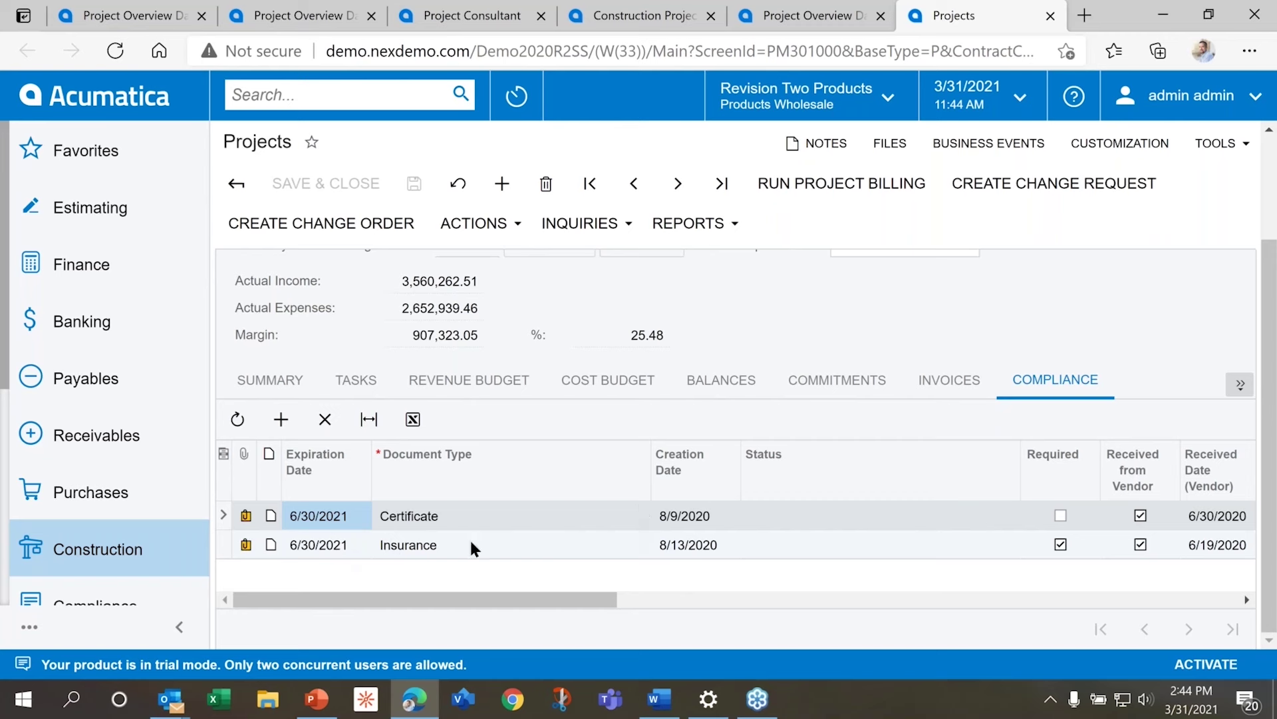
left_click(245, 516)
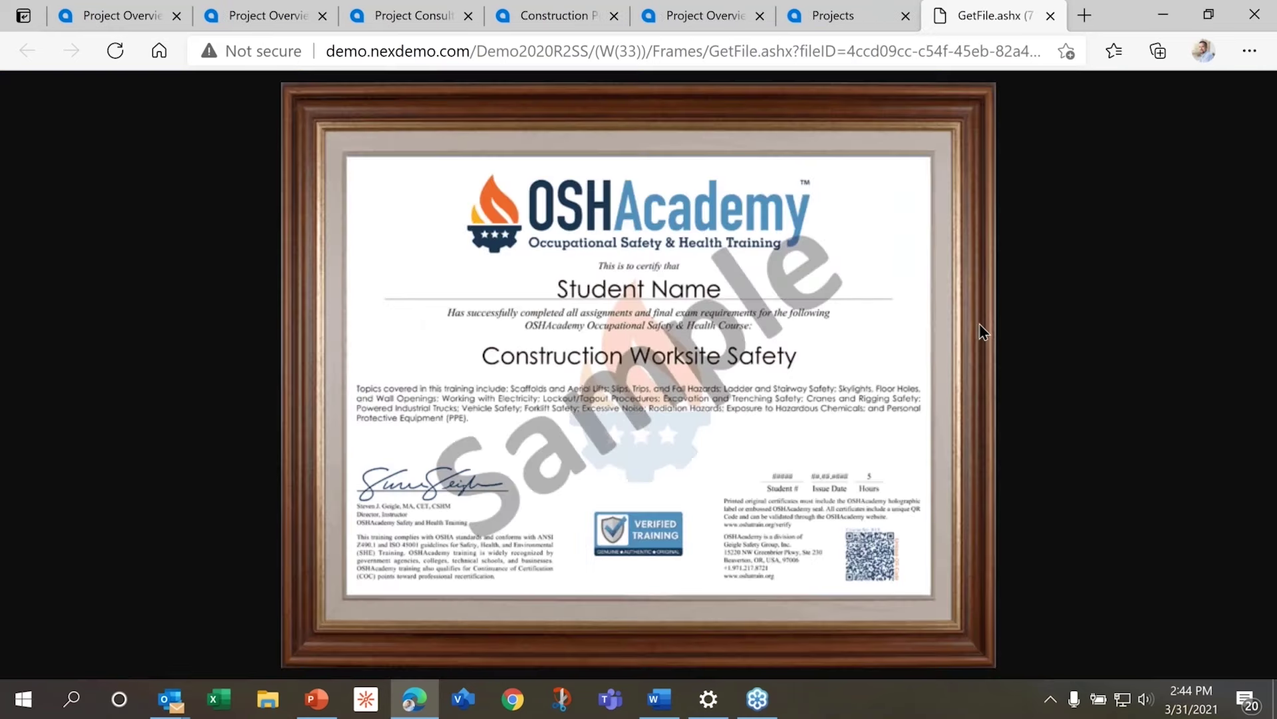
left_click(1051, 16)
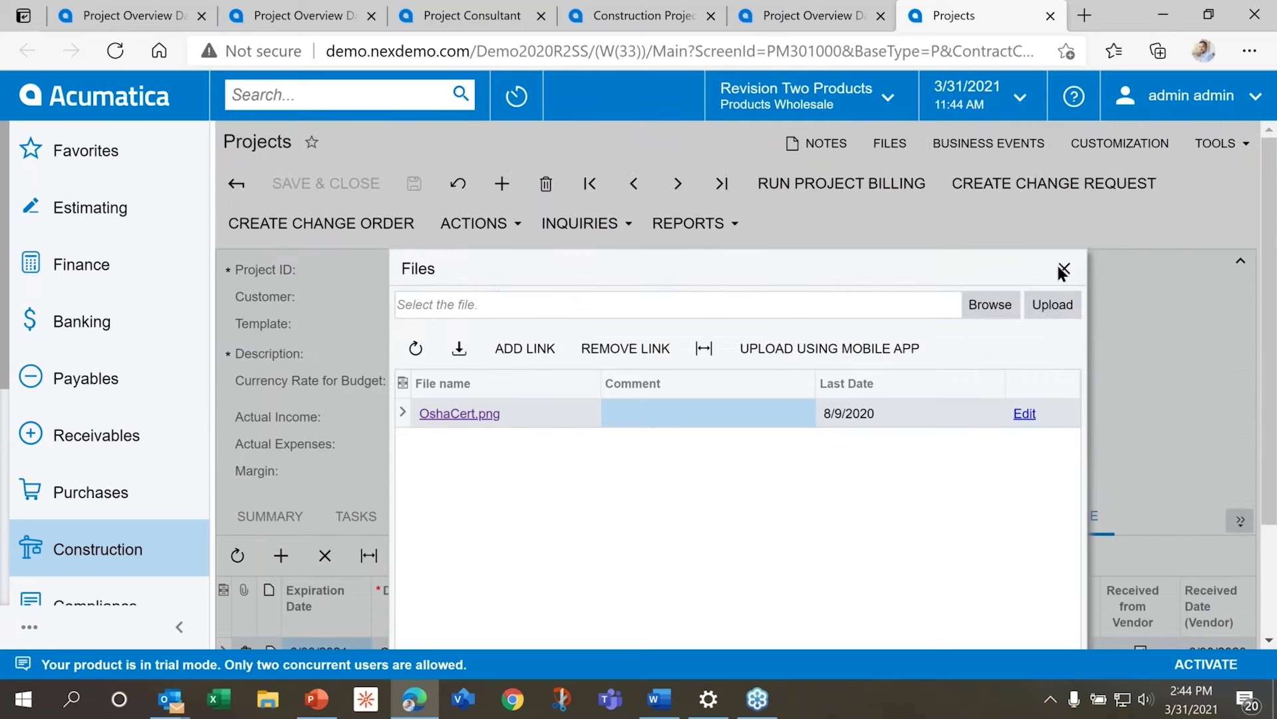
left_click(1063, 268)
scroll(549, 542, "down", 2)
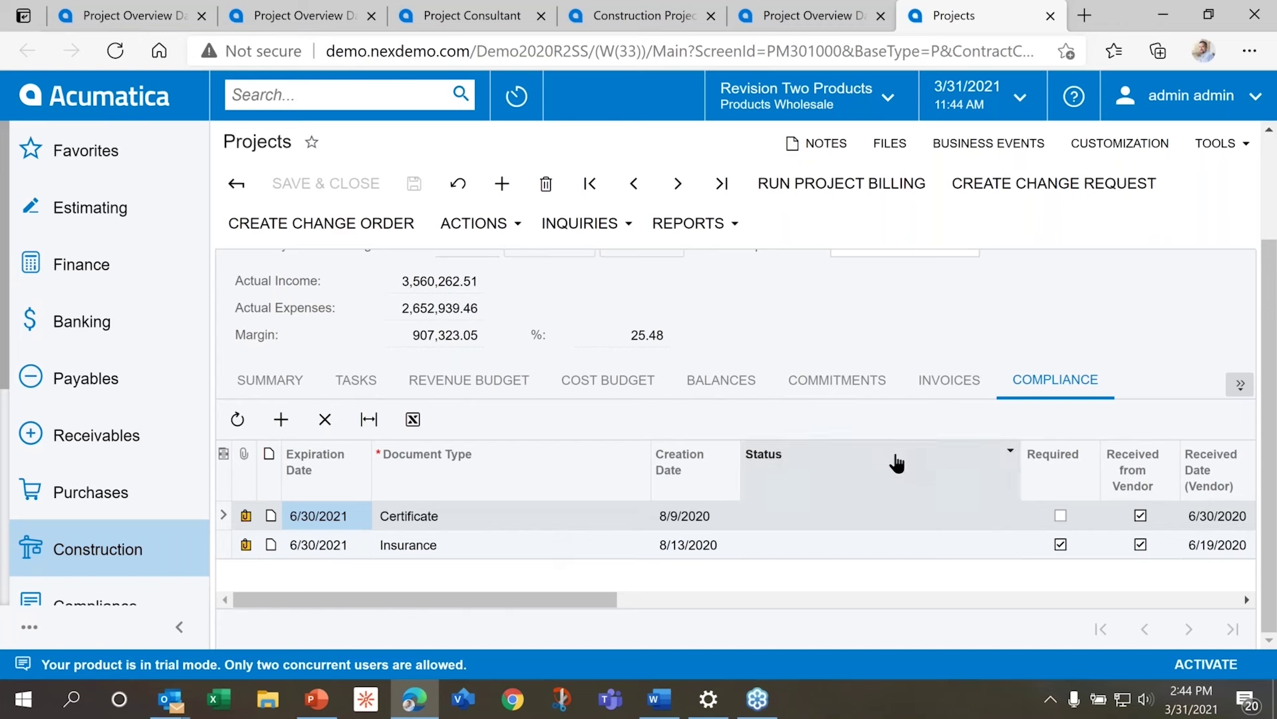
left_click(1237, 393)
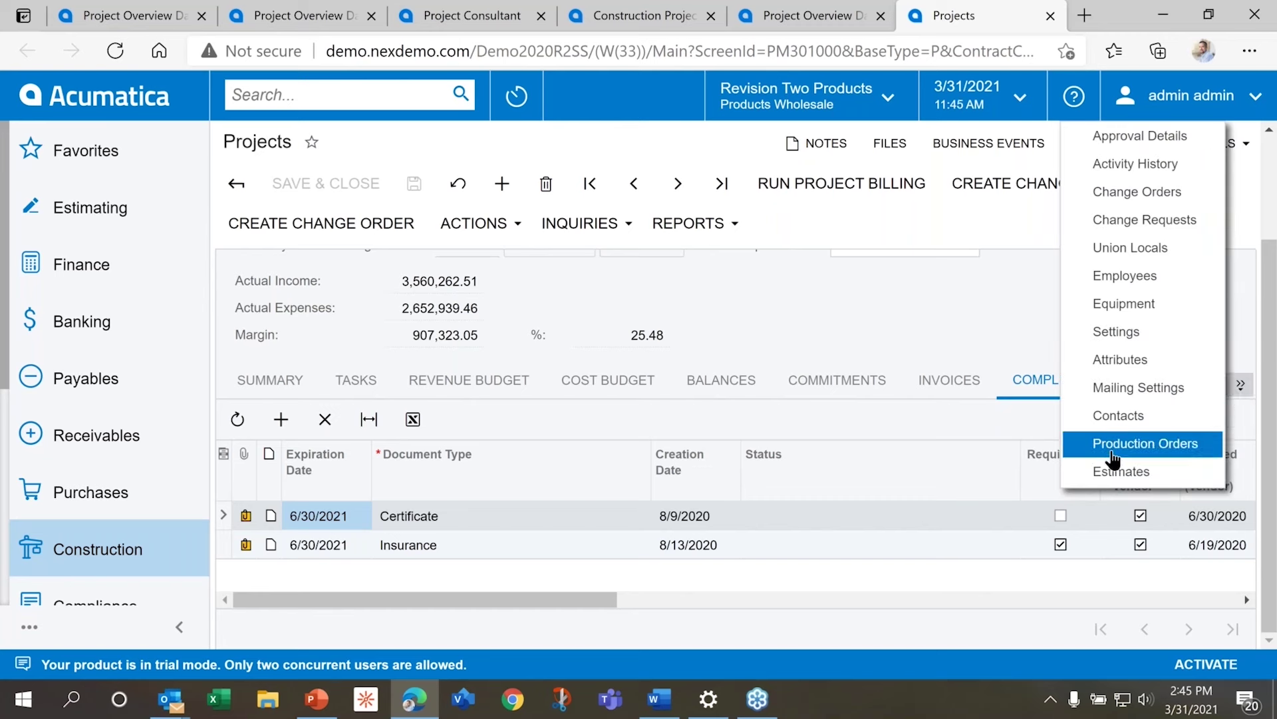
left_click(899, 338)
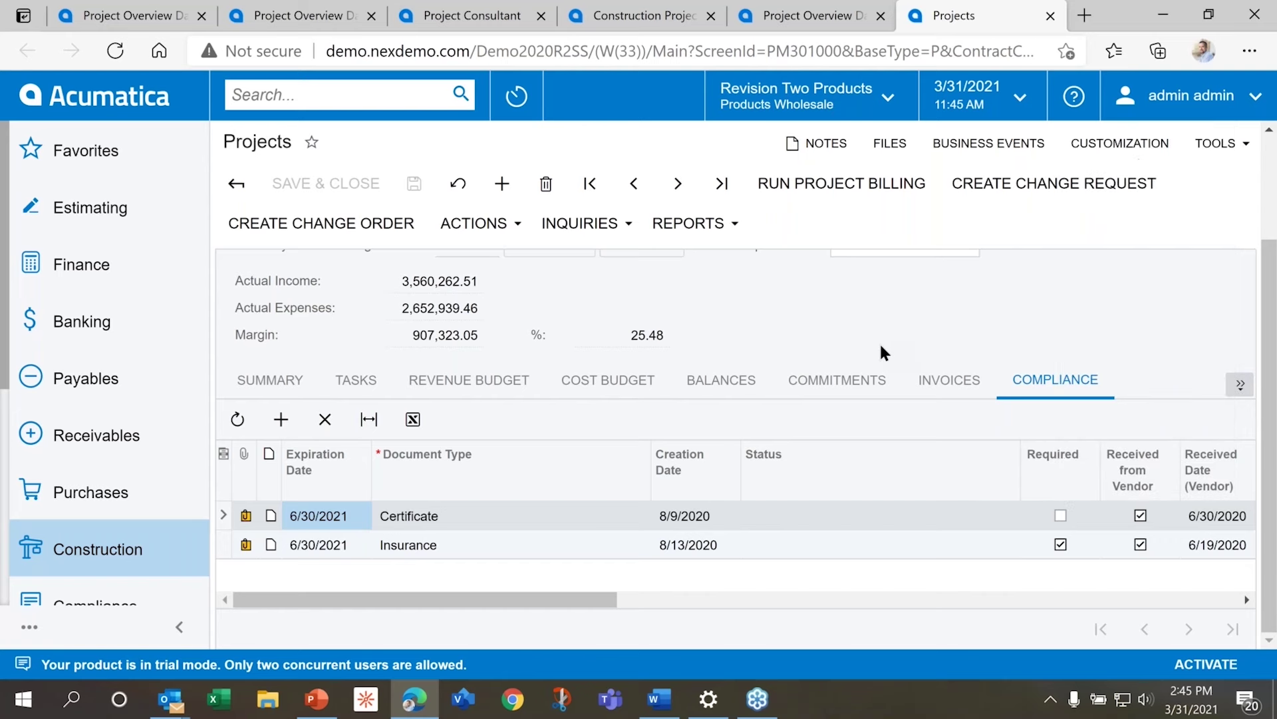
Look through the Construction workspace's transactions, profiles and reports, and mark the Project WIP Detail report as a favorite
left_click(99, 549)
scroll(1101, 436, "down", 1)
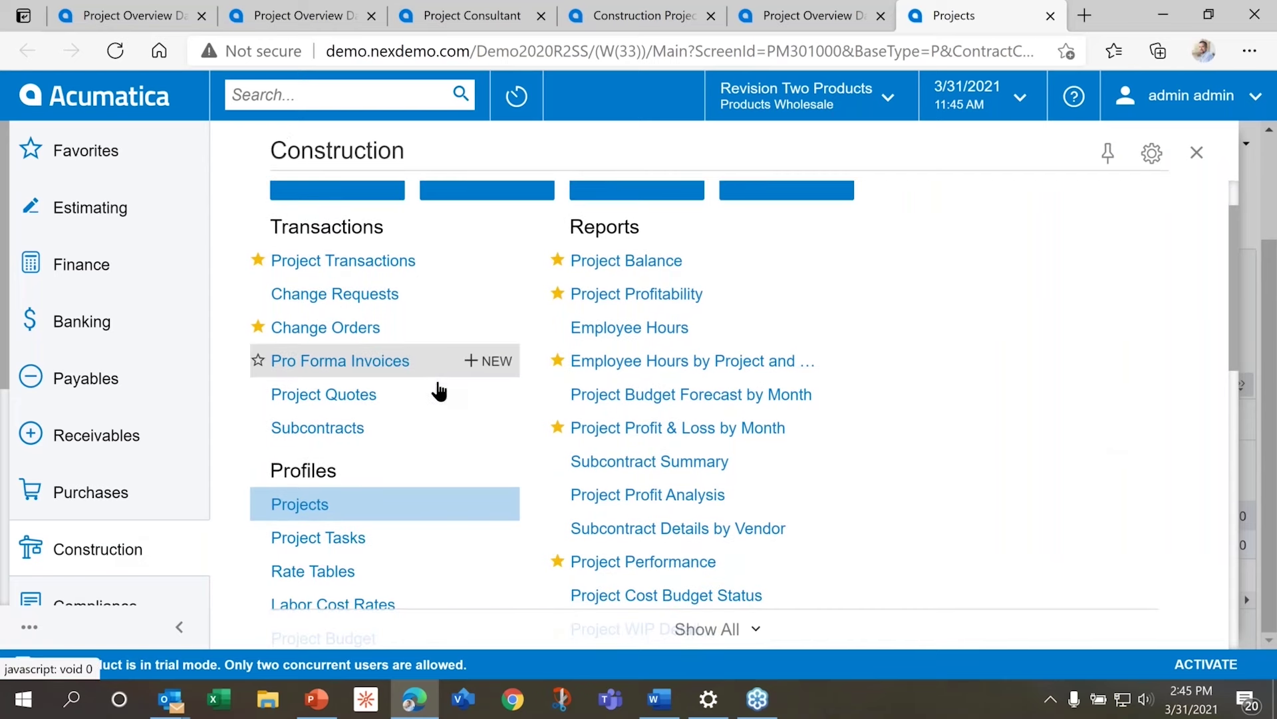
scroll(436, 391, "down", 2)
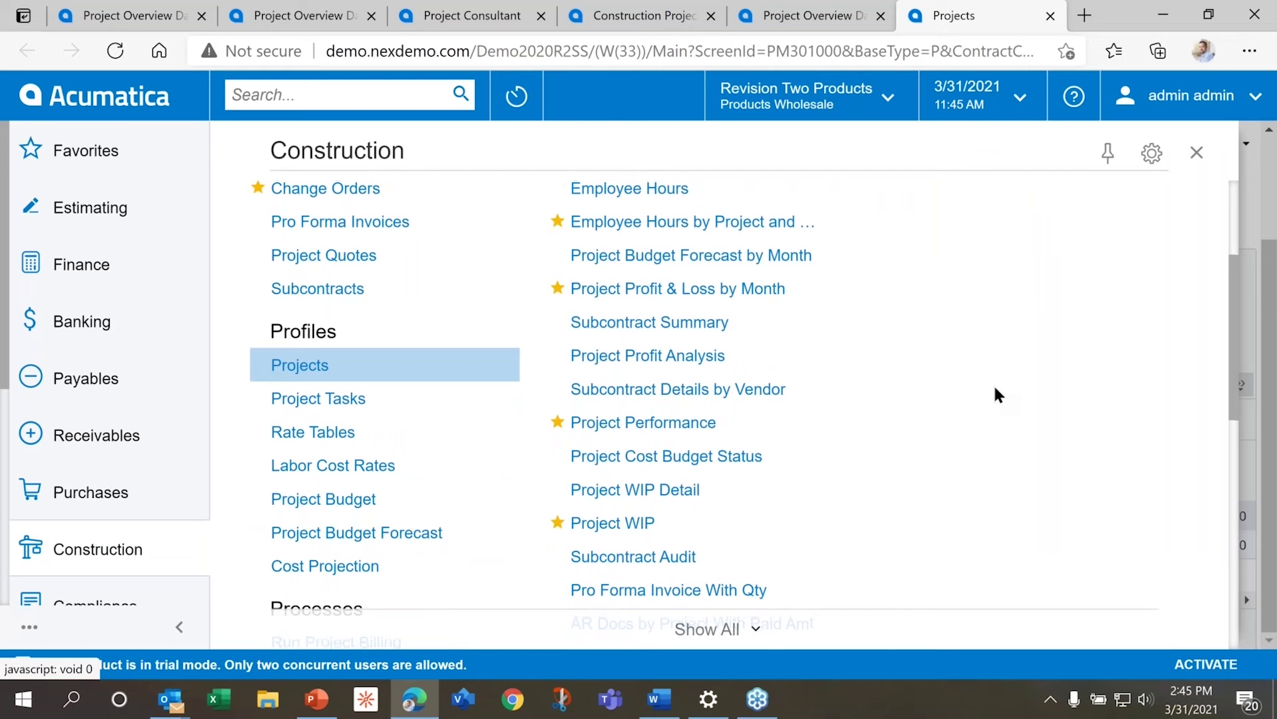
scroll(995, 393, "up", 1)
scroll(998, 394, "up", 2)
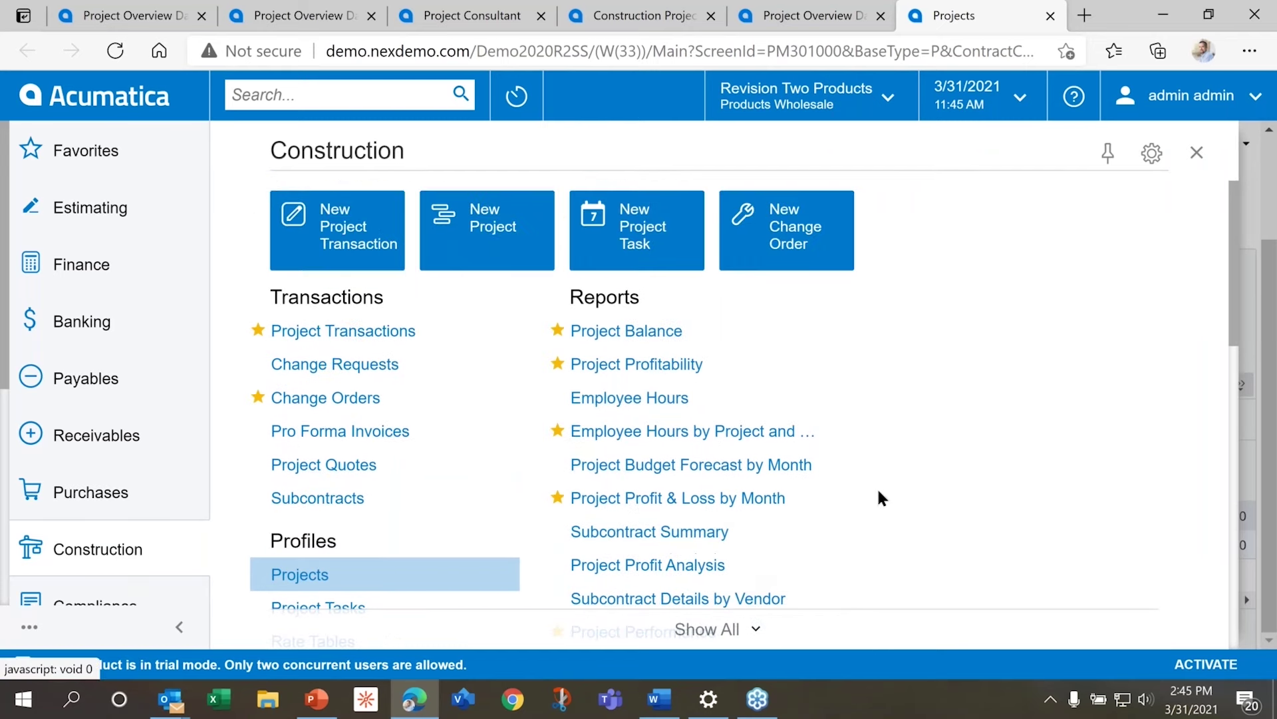
scroll(878, 491, "down", 3)
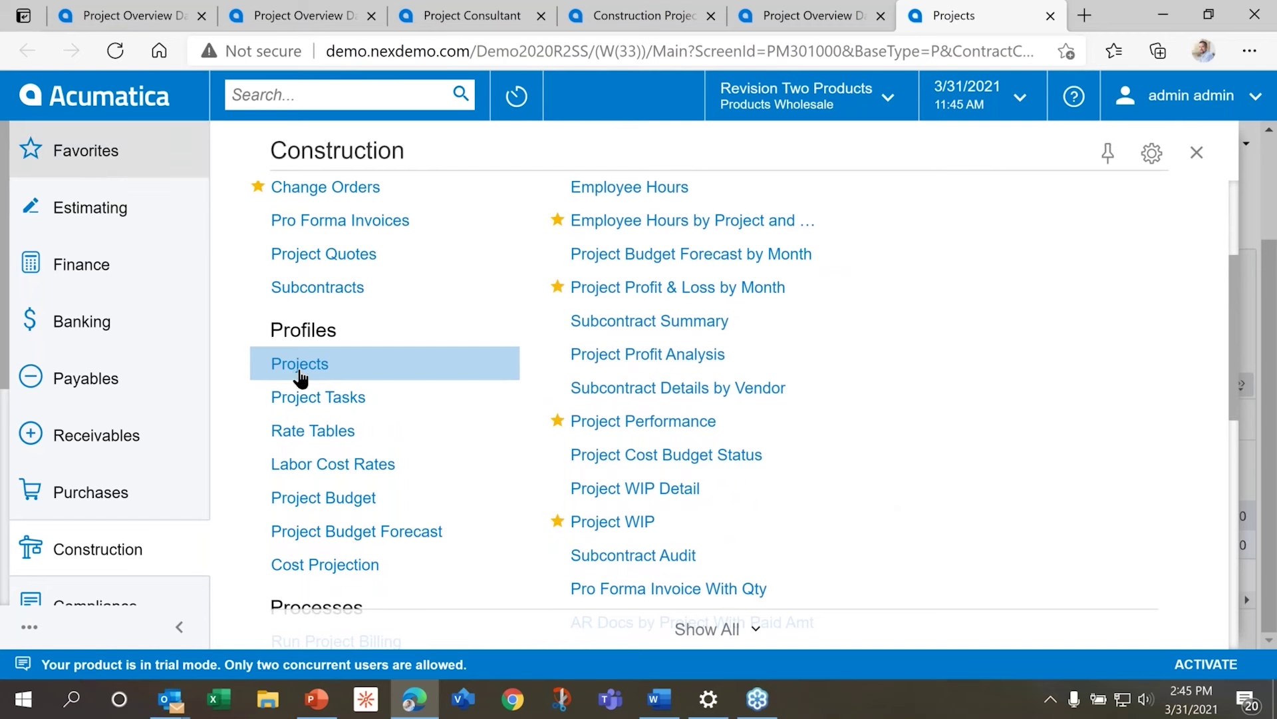
left_click(558, 487)
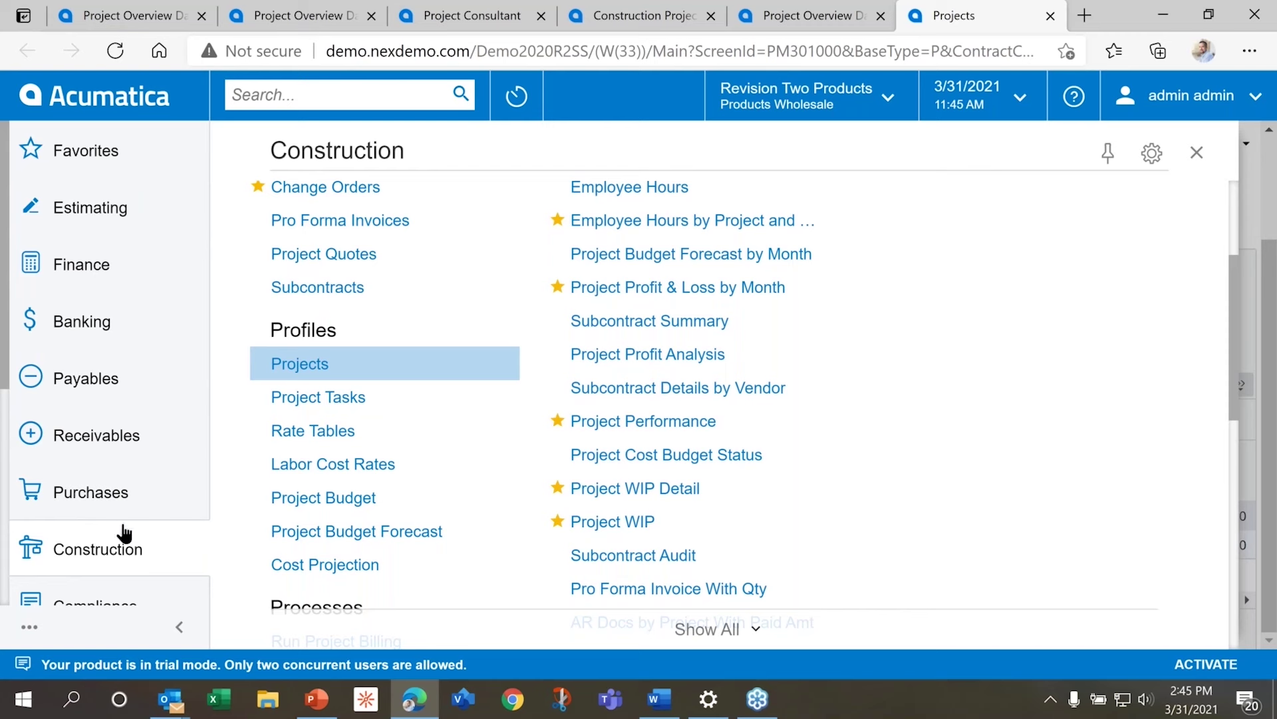
Look over the Compliance and Project Management workspaces and open the list of project issues
scroll(108, 525, "down", 3)
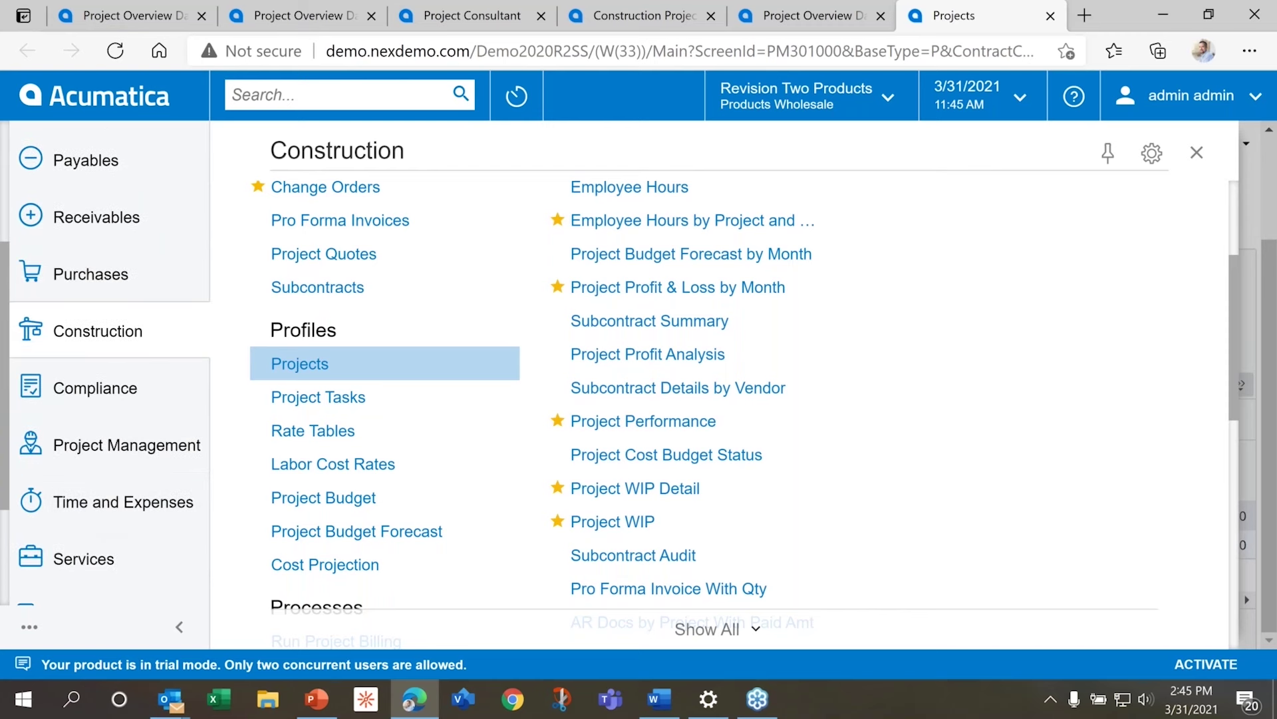
left_click(324, 399)
left_click(99, 389)
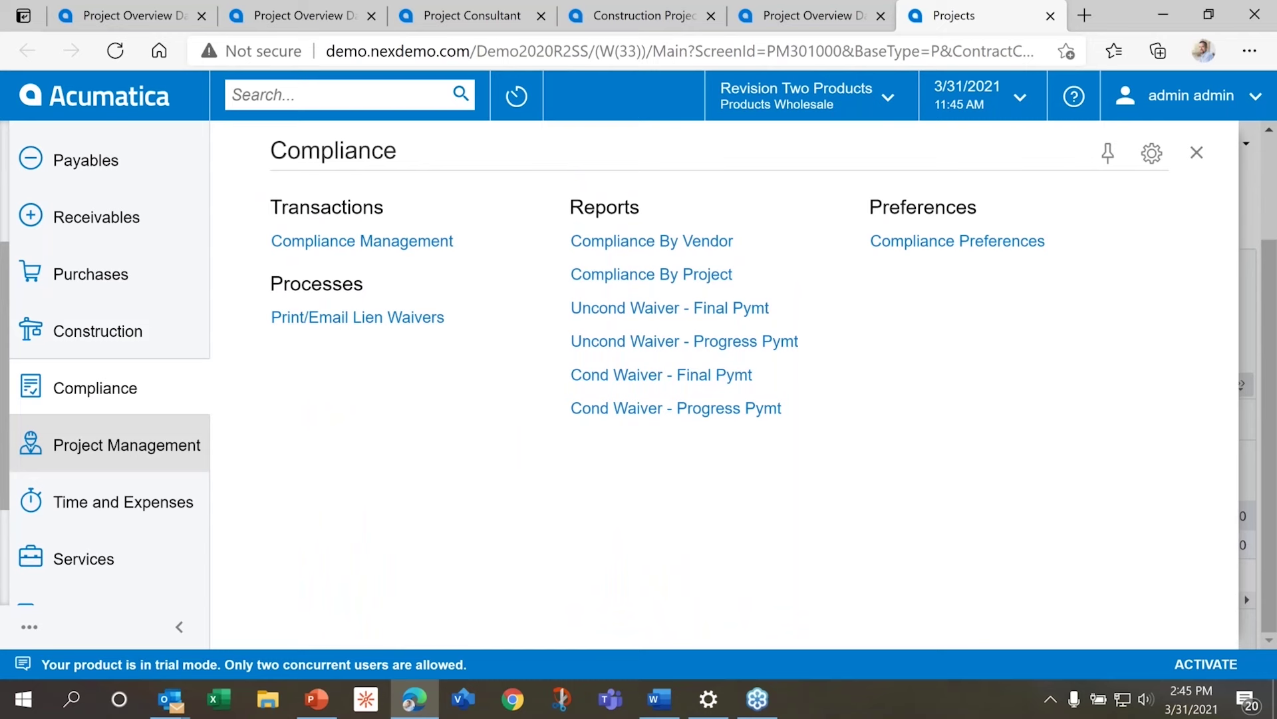
left_click(108, 460)
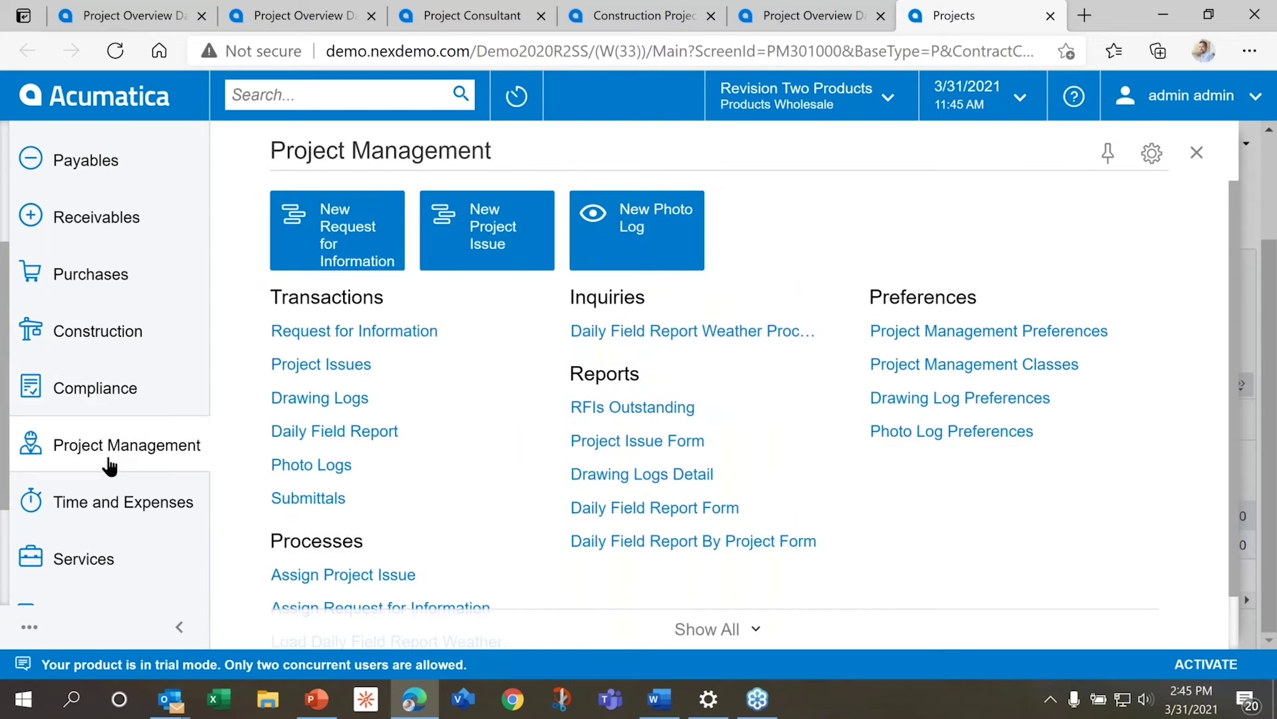
scroll(956, 508, "down", 1)
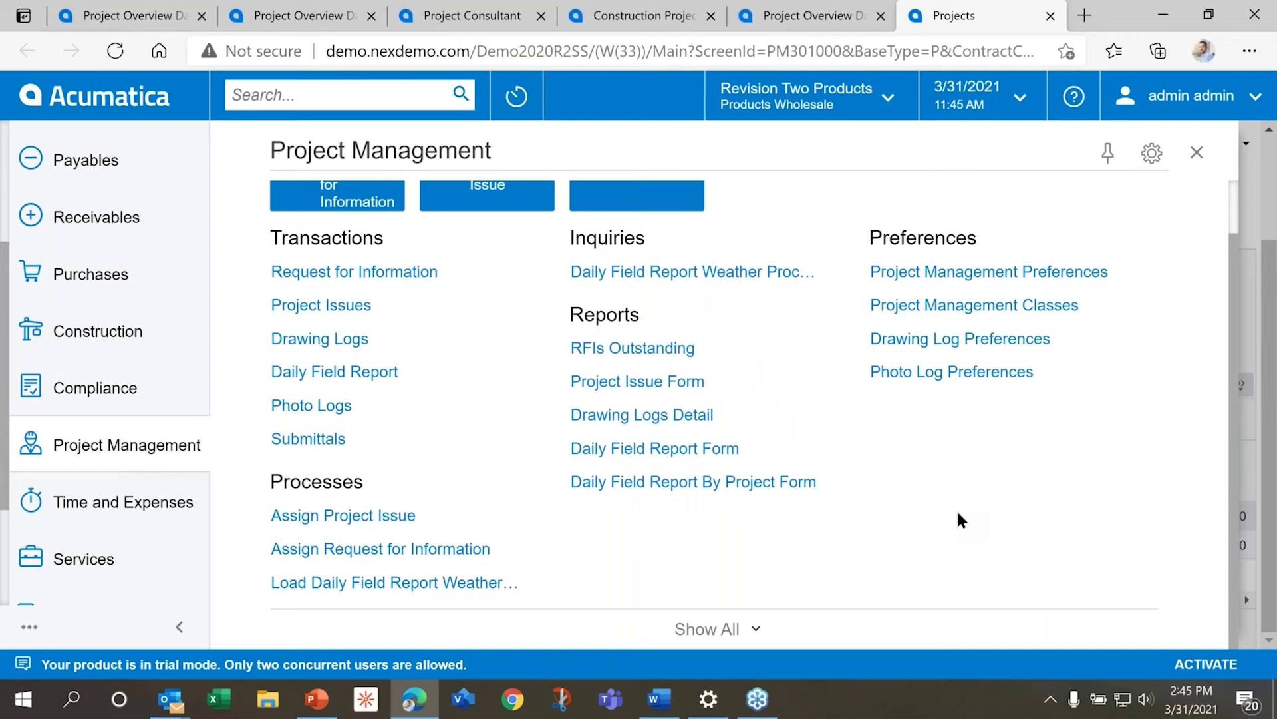
left_click(330, 306)
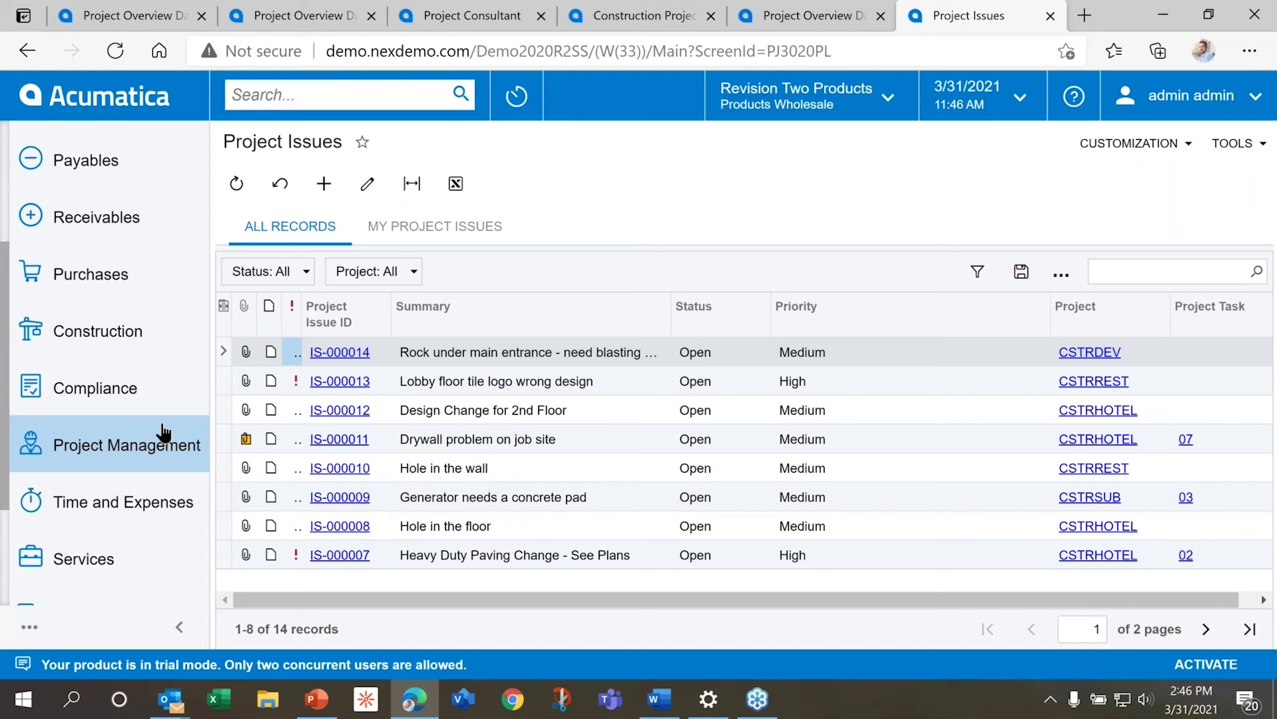
Open the Project Overview Dashboard and examine its costs by project, estimate and profit charts, job site camera, and gross profit table
scroll(163, 432, "down", 3)
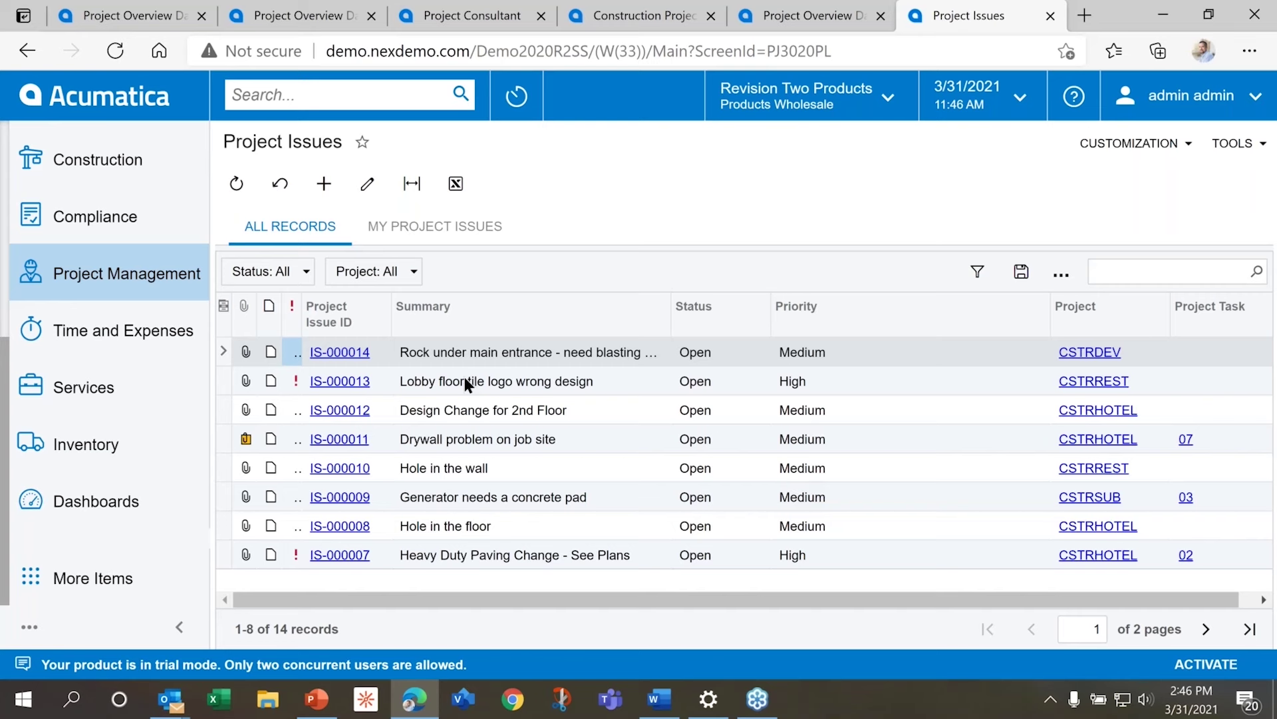
left_click(114, 122)
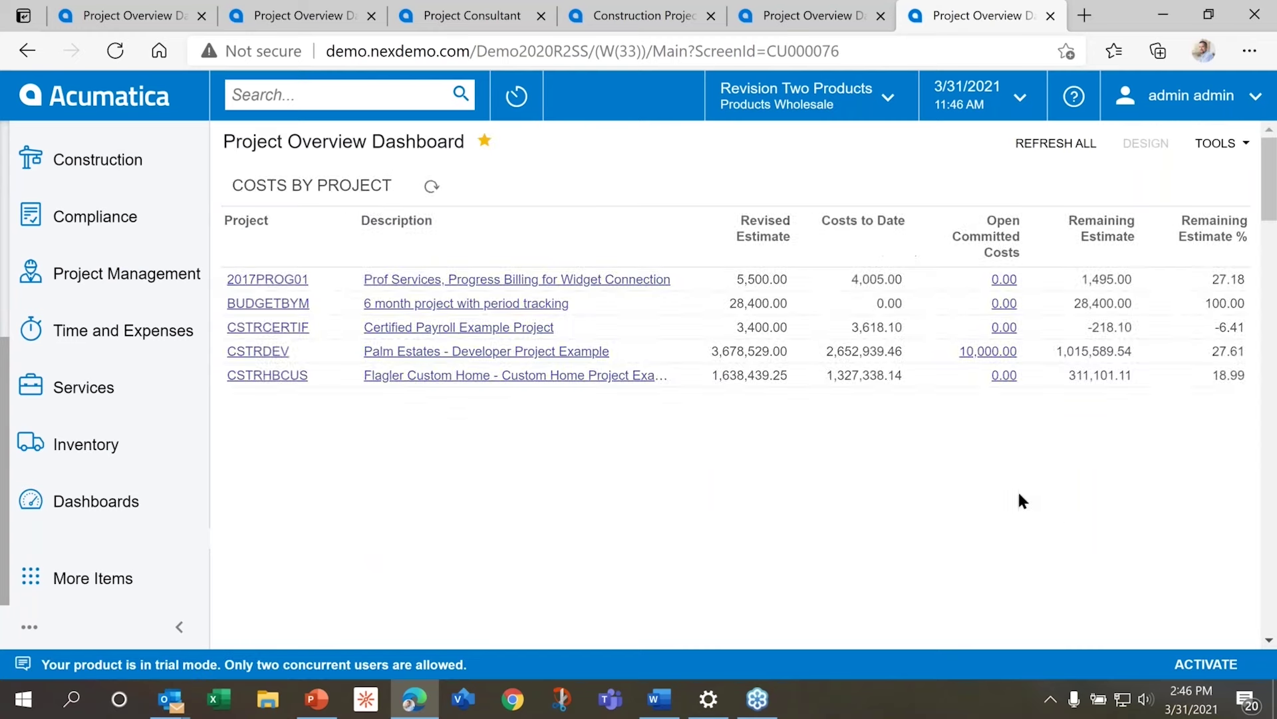
scroll(1047, 521, "down", 7)
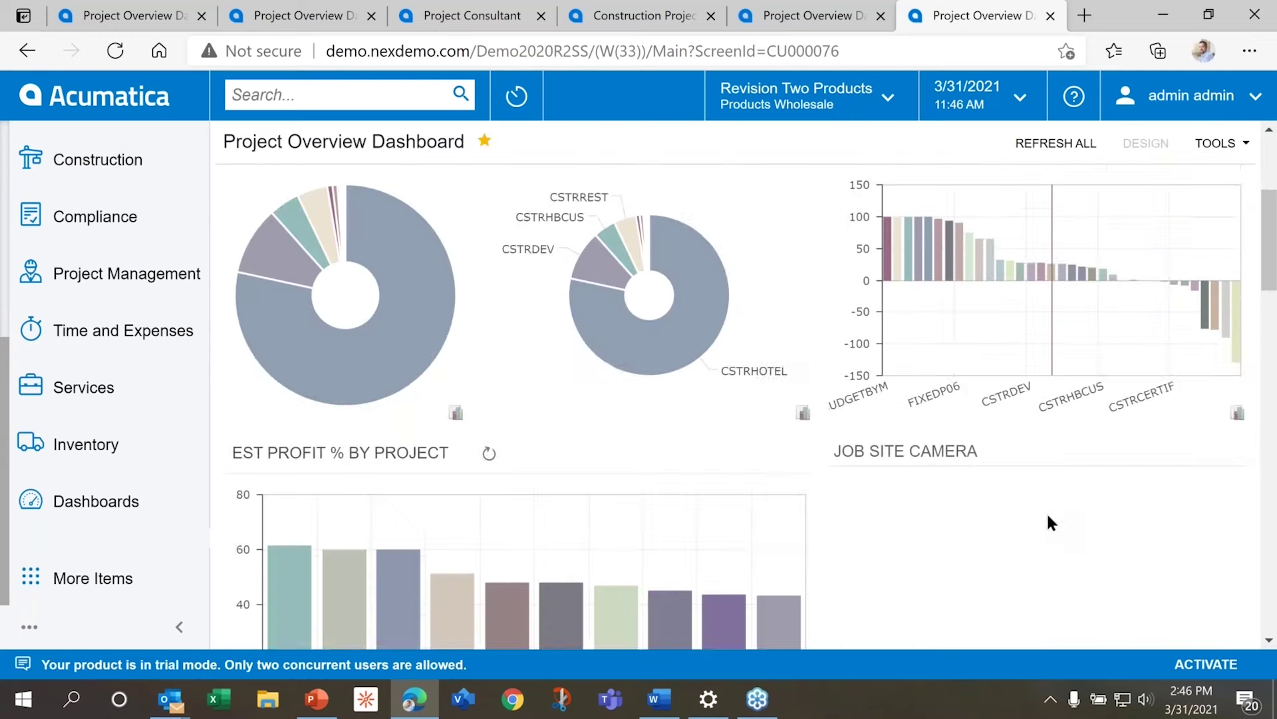
scroll(1045, 519, "up", 7)
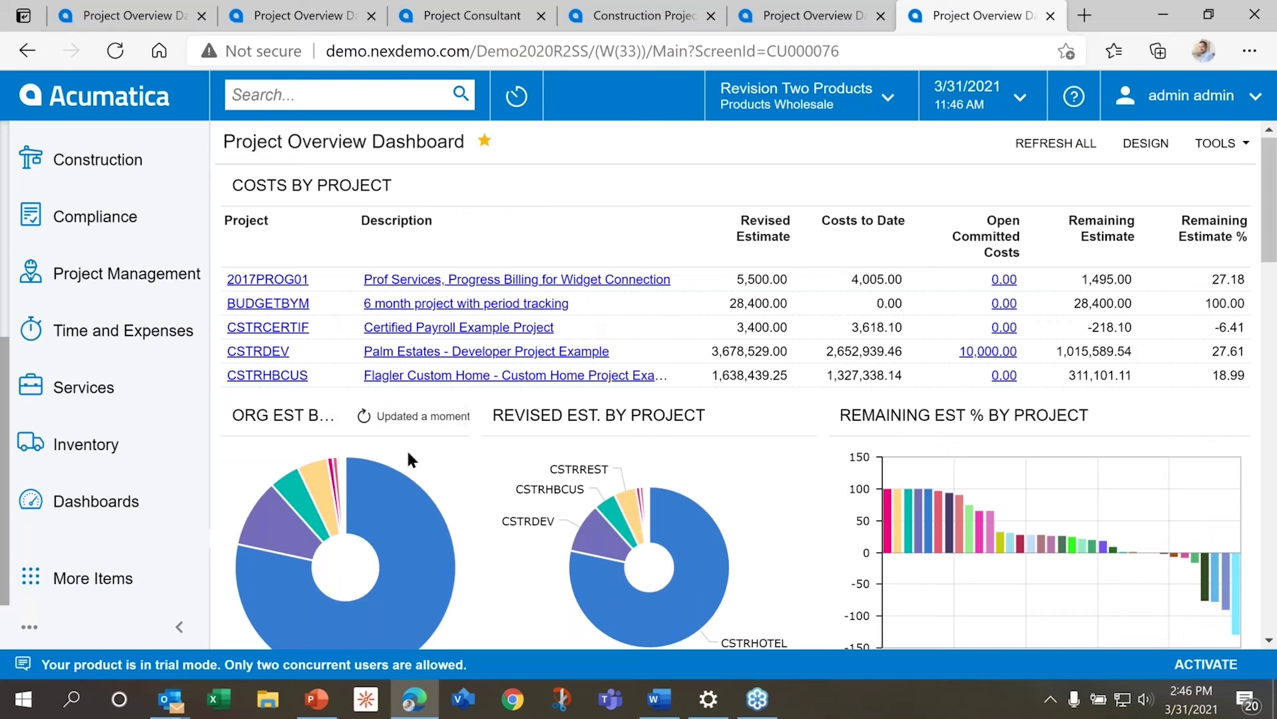
scroll(409, 426, "down", 8)
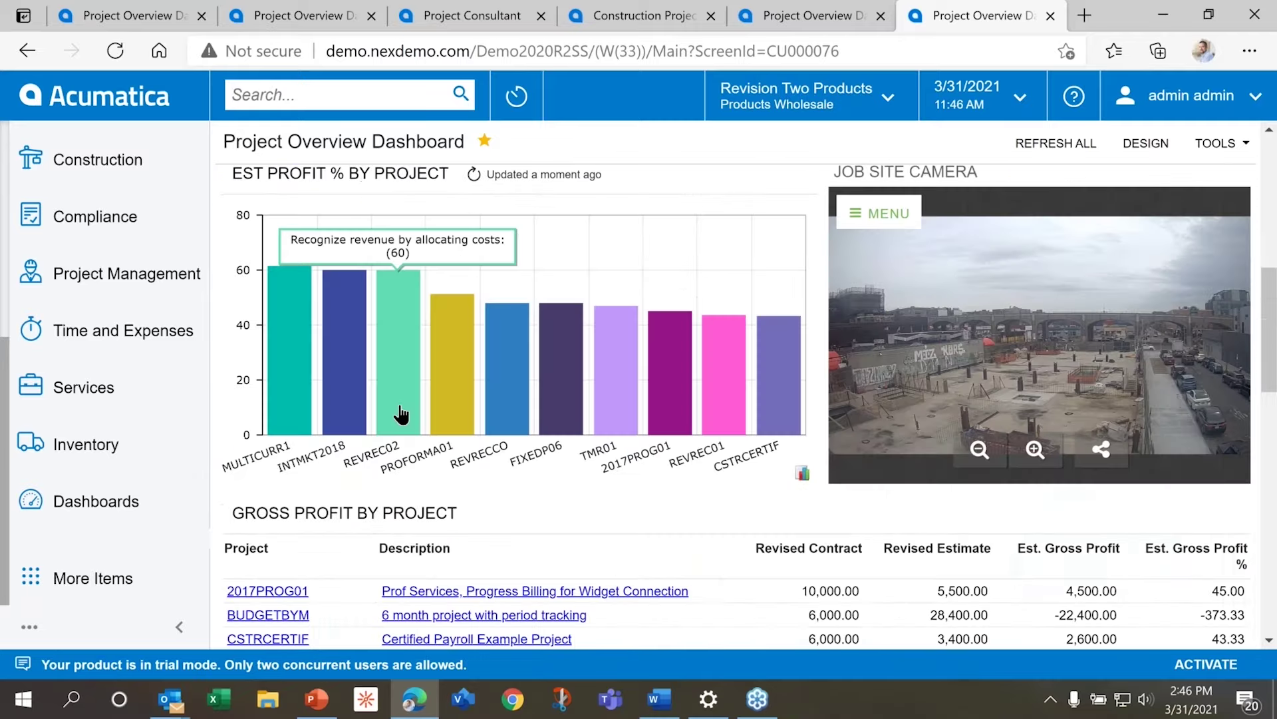
scroll(400, 414, "down", 1)
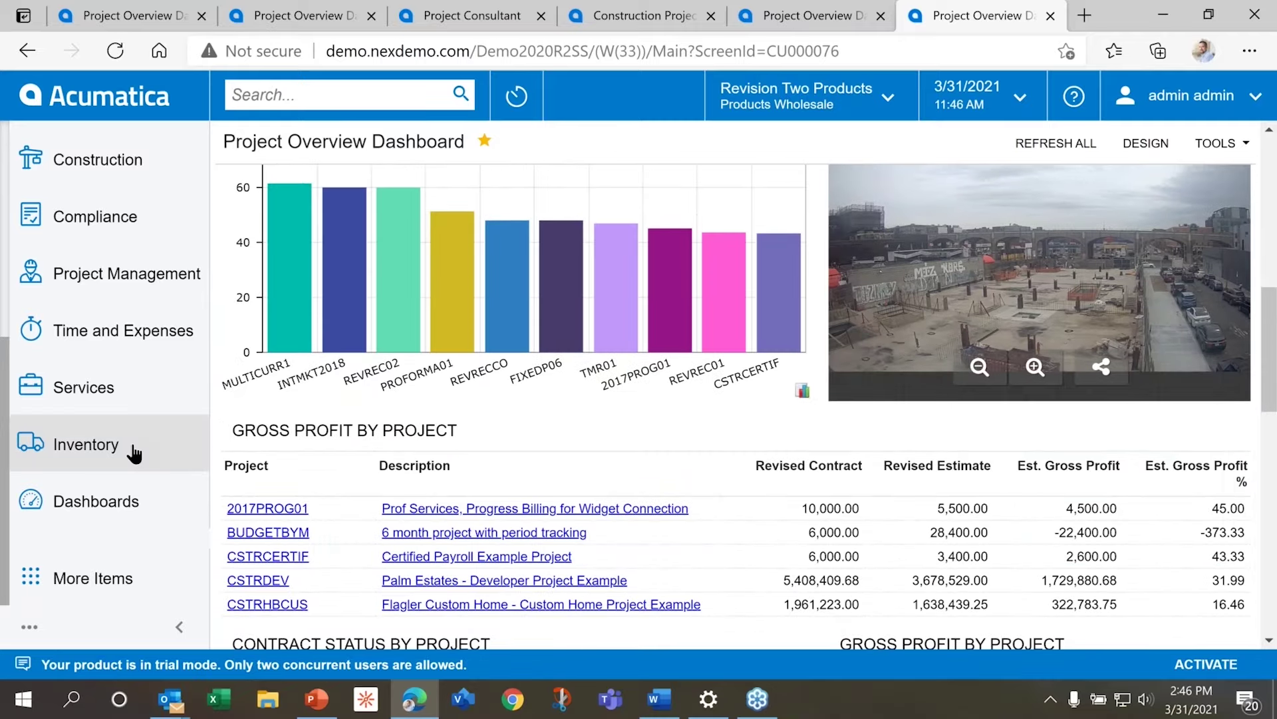
Run the Project WIP report from the Construction workspace for active Products Wholesale projects as of 3/31/2021
scroll(135, 454, "up", 4)
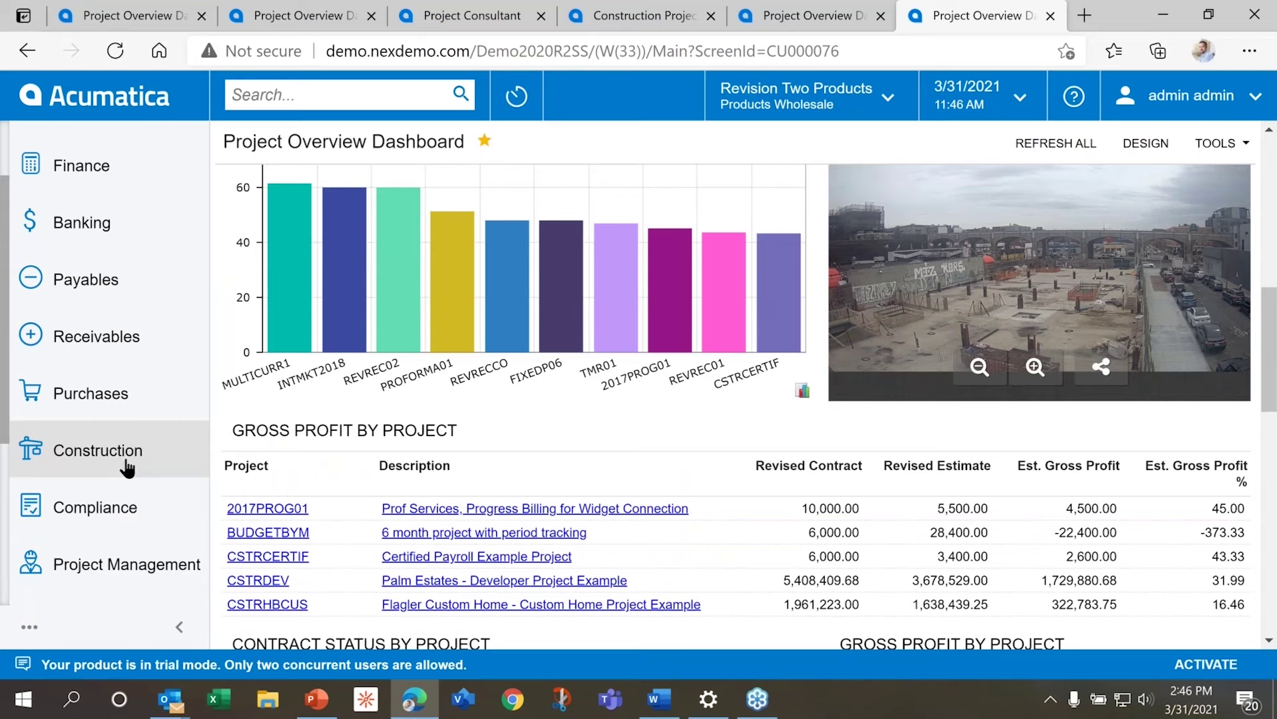
left_click(128, 466)
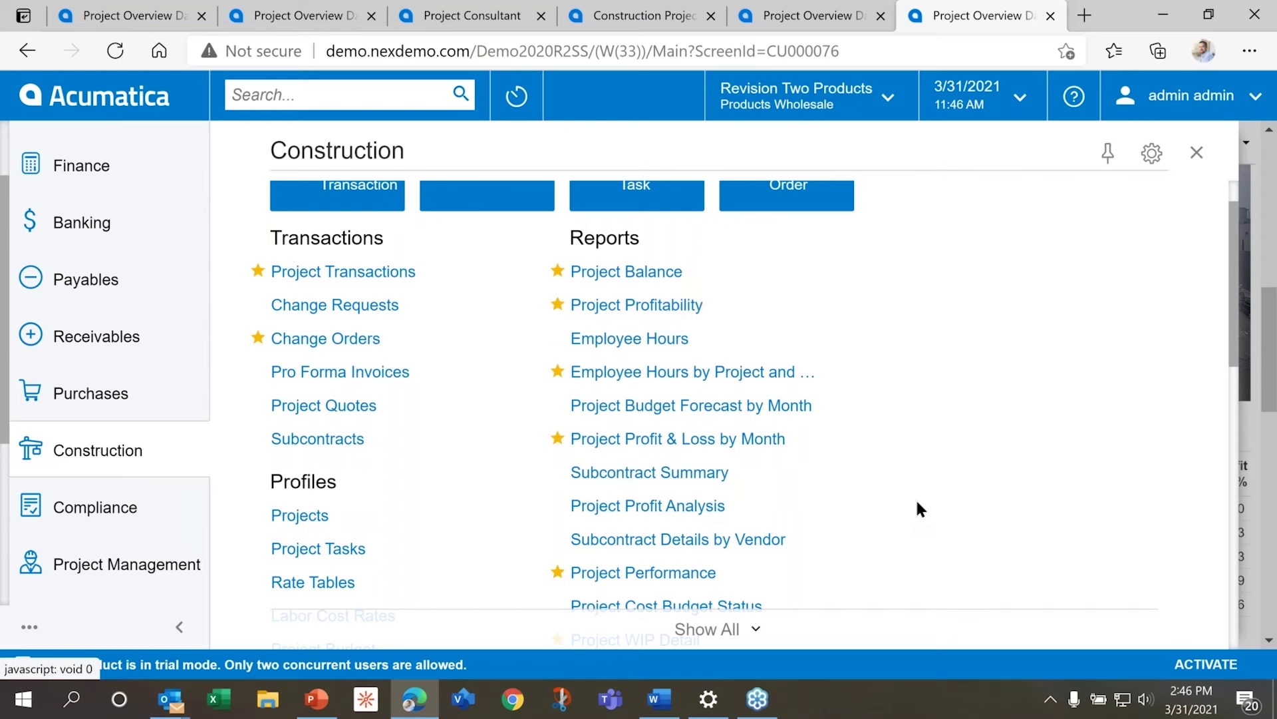
scroll(918, 508, "down", 5)
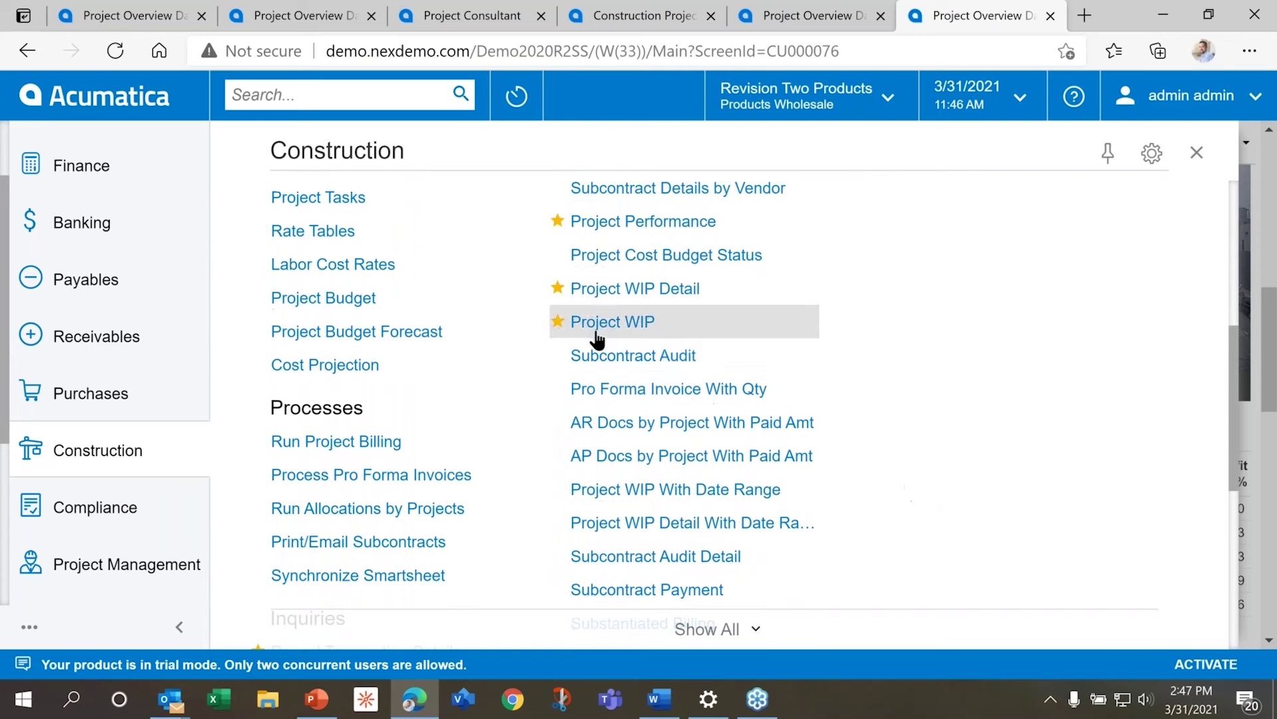
left_click(612, 322)
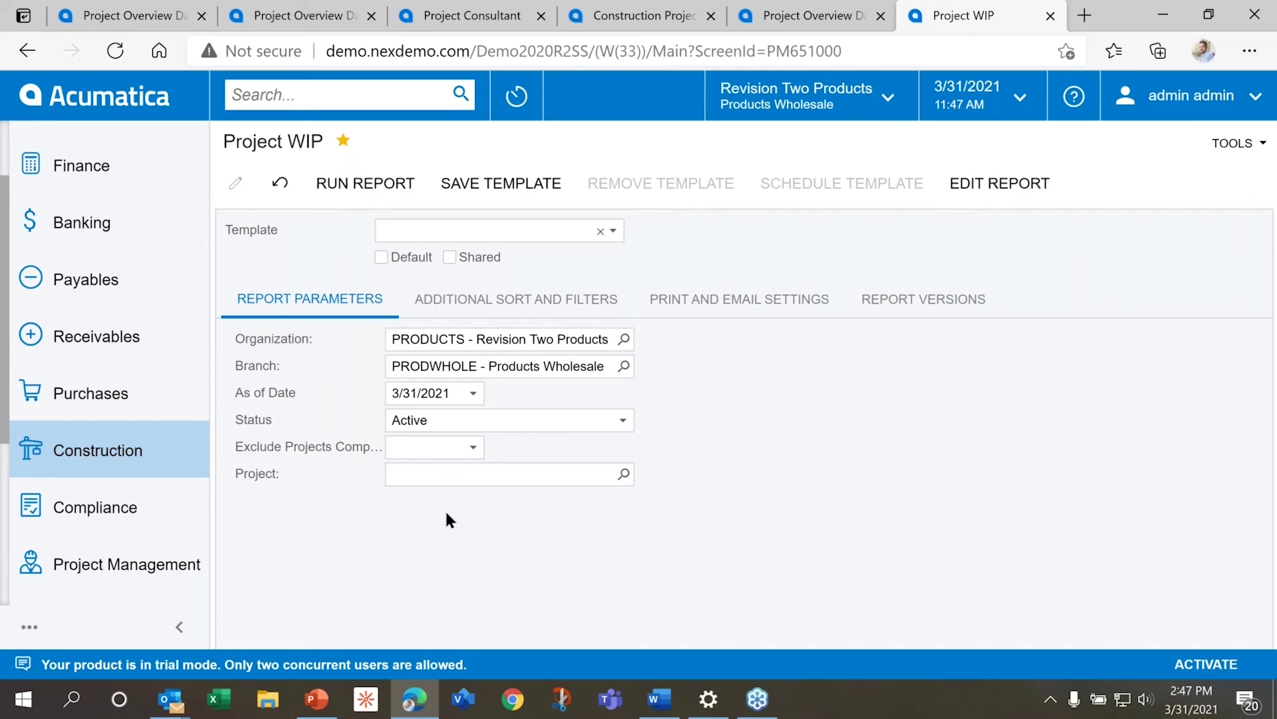
left_click(359, 186)
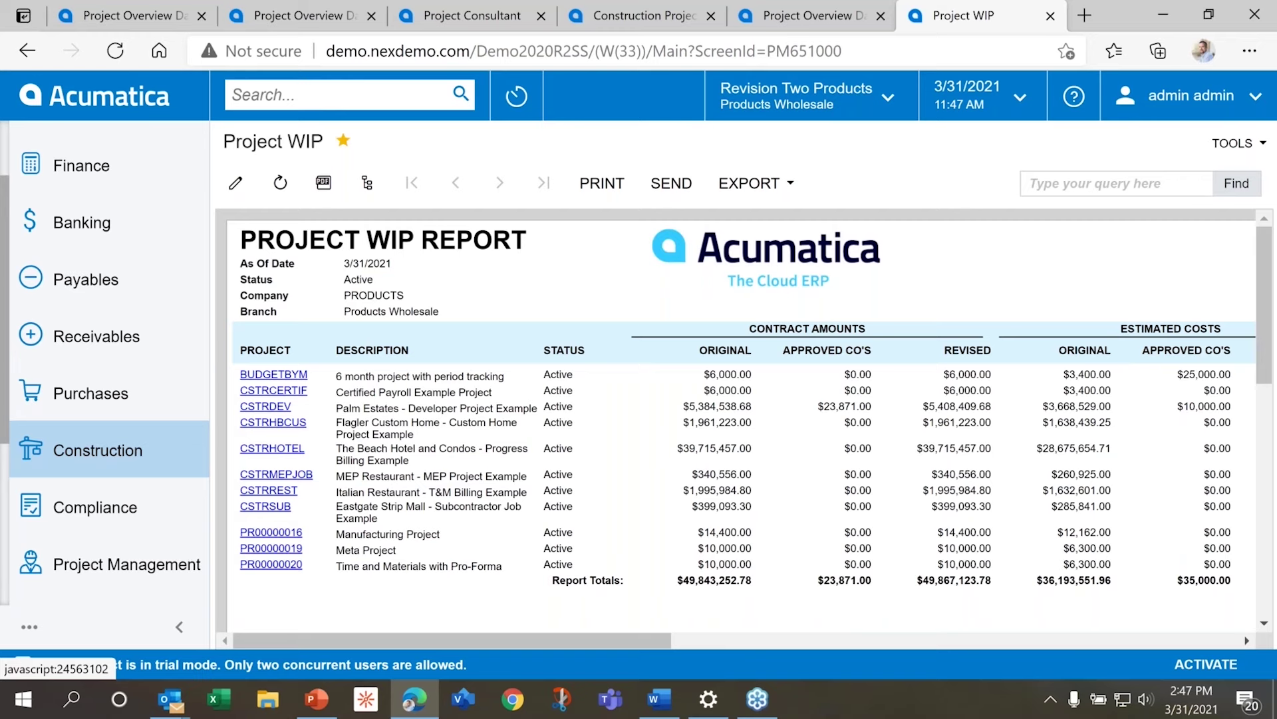
Open the WIP detail report for project CSTRDEV, review its cost code lines, and view the Lot 1 task record
left_click(273, 421)
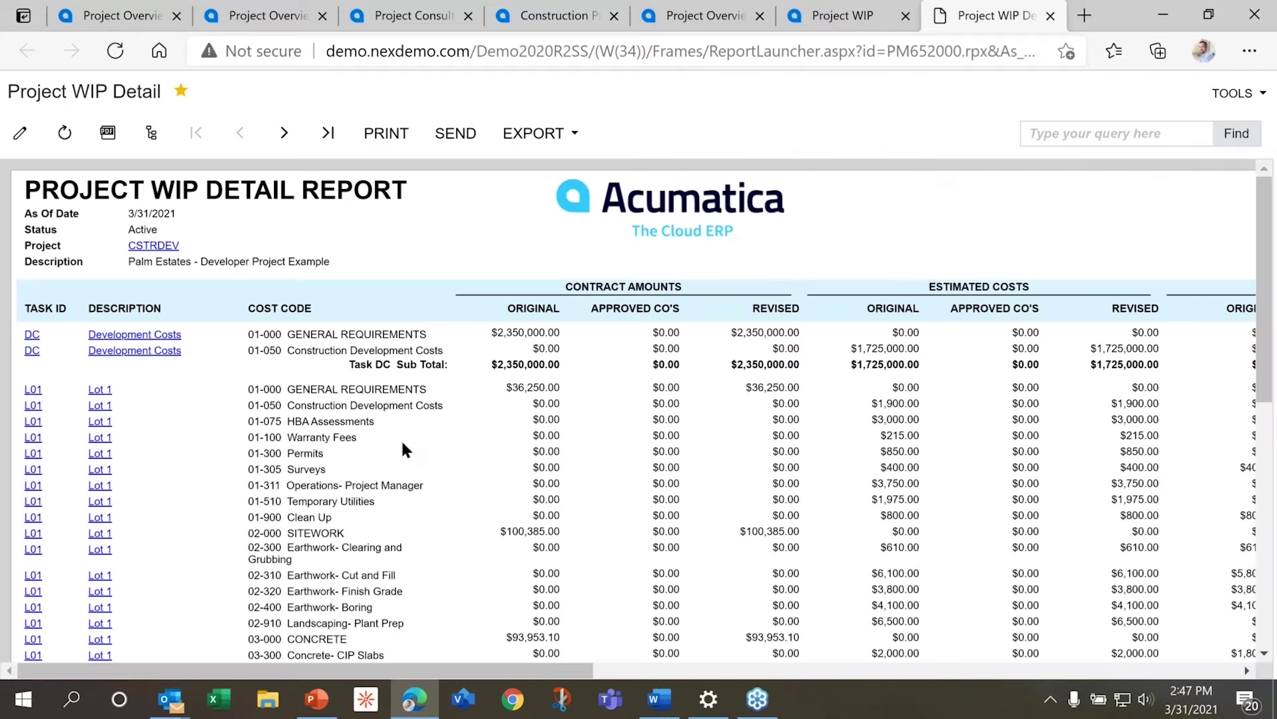
scroll(401, 438, "down", 2)
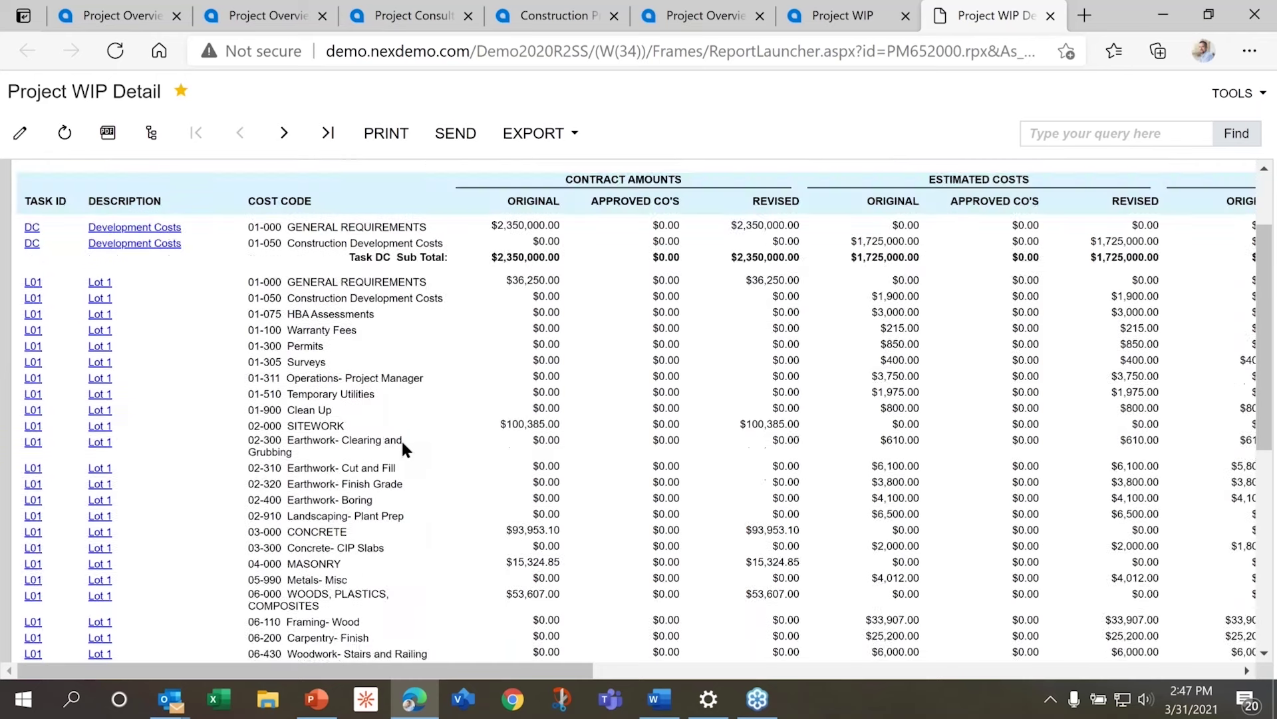
scroll(402, 441, "up", 1)
scroll(401, 438, "down", 2)
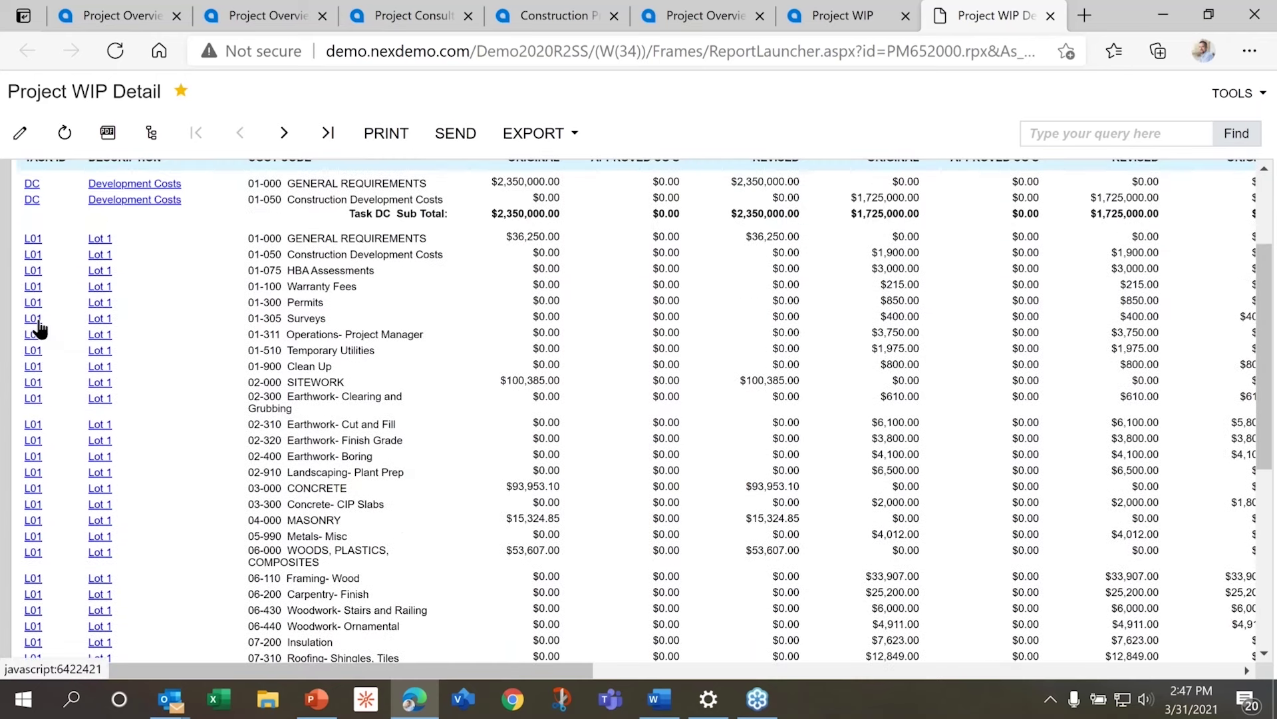
left_click(64, 386)
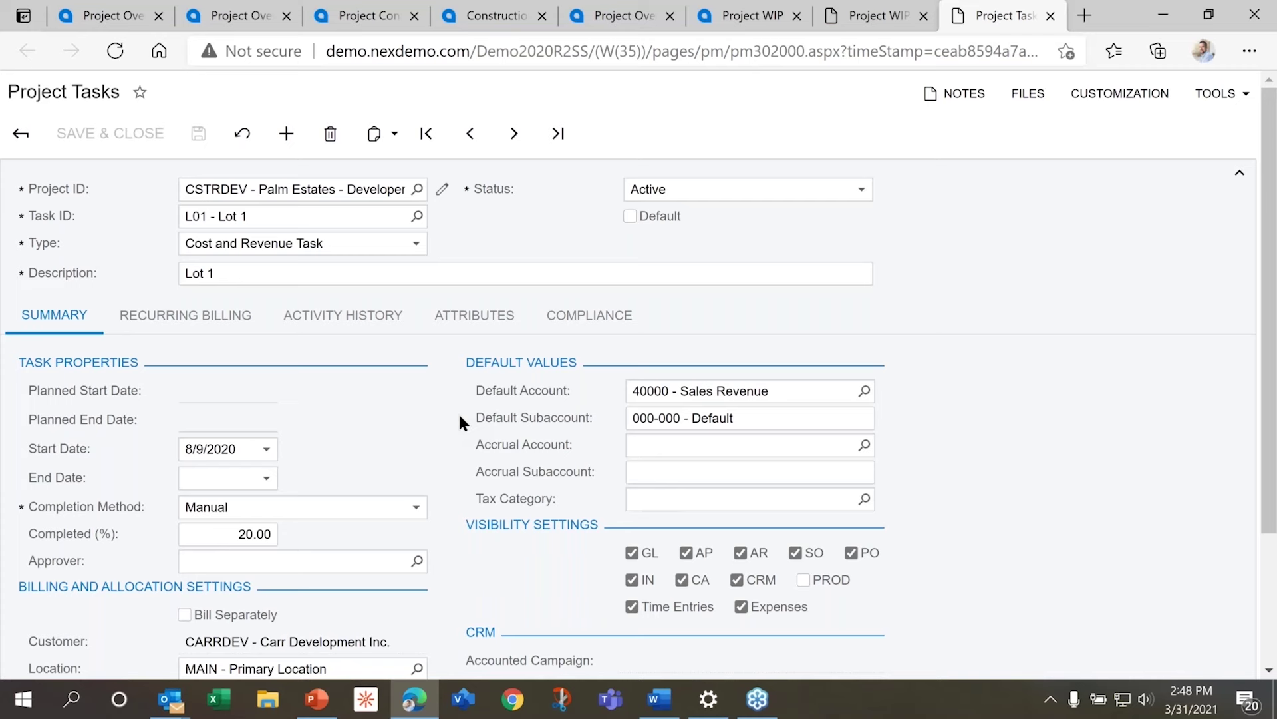
left_click(1051, 16)
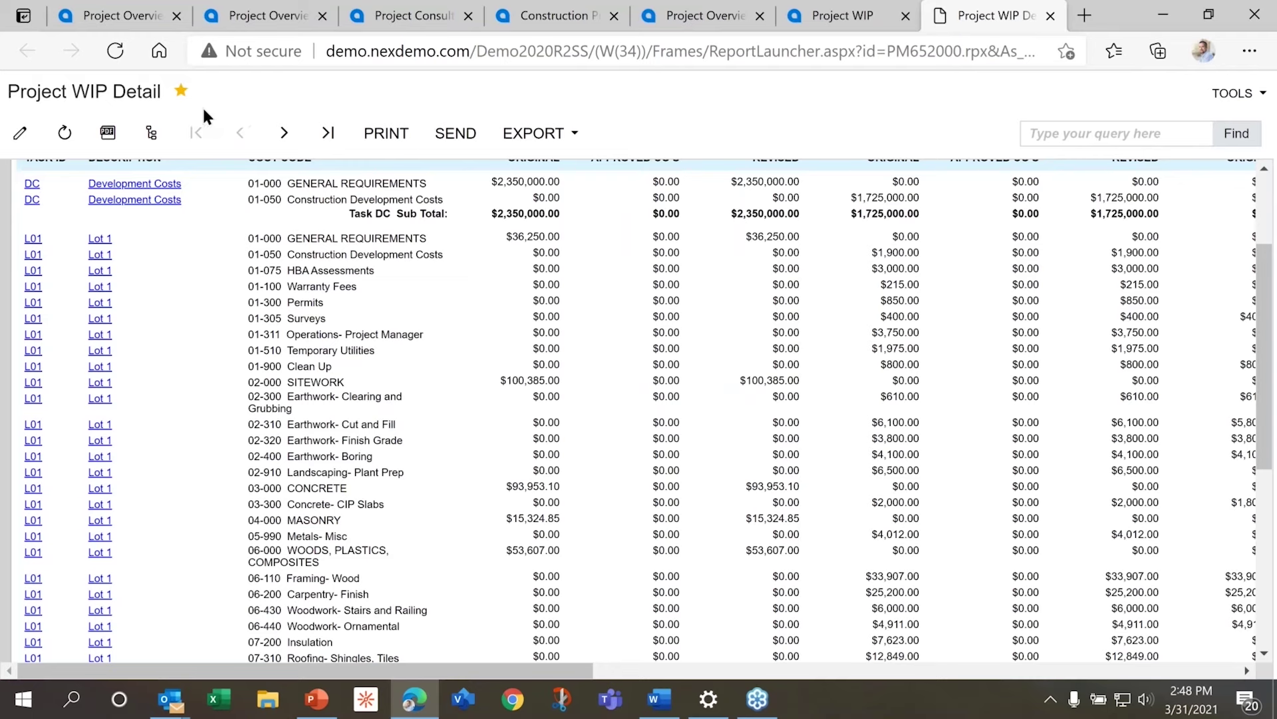
Run the Project Tasks report from the Construction workspace for the customer Baker Development
left_click(544, 20)
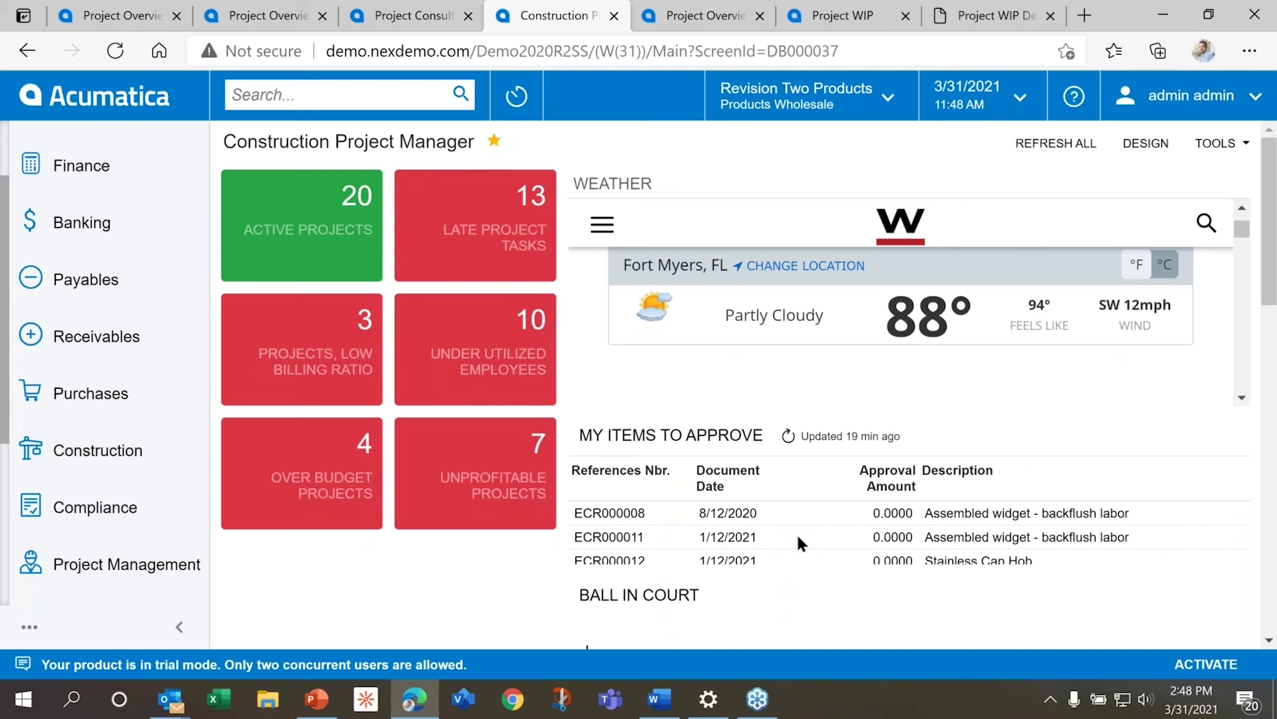
left_click(115, 478)
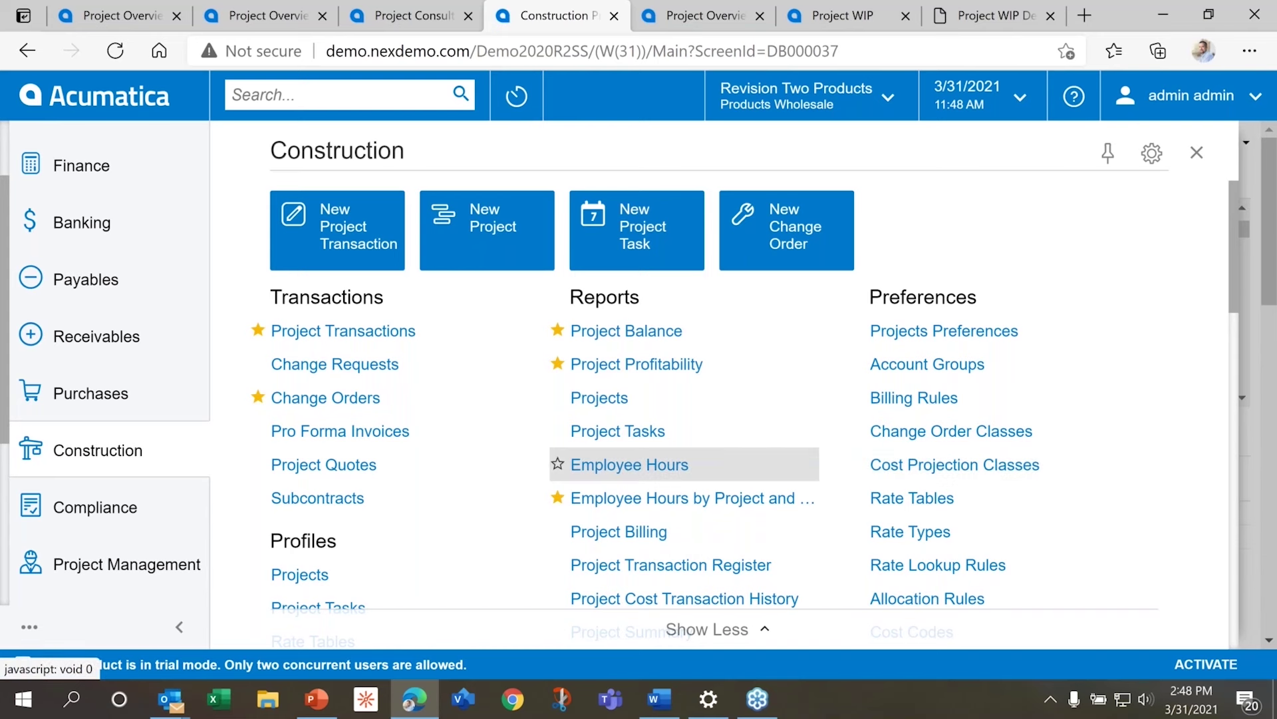
scroll(685, 465, "down", 1)
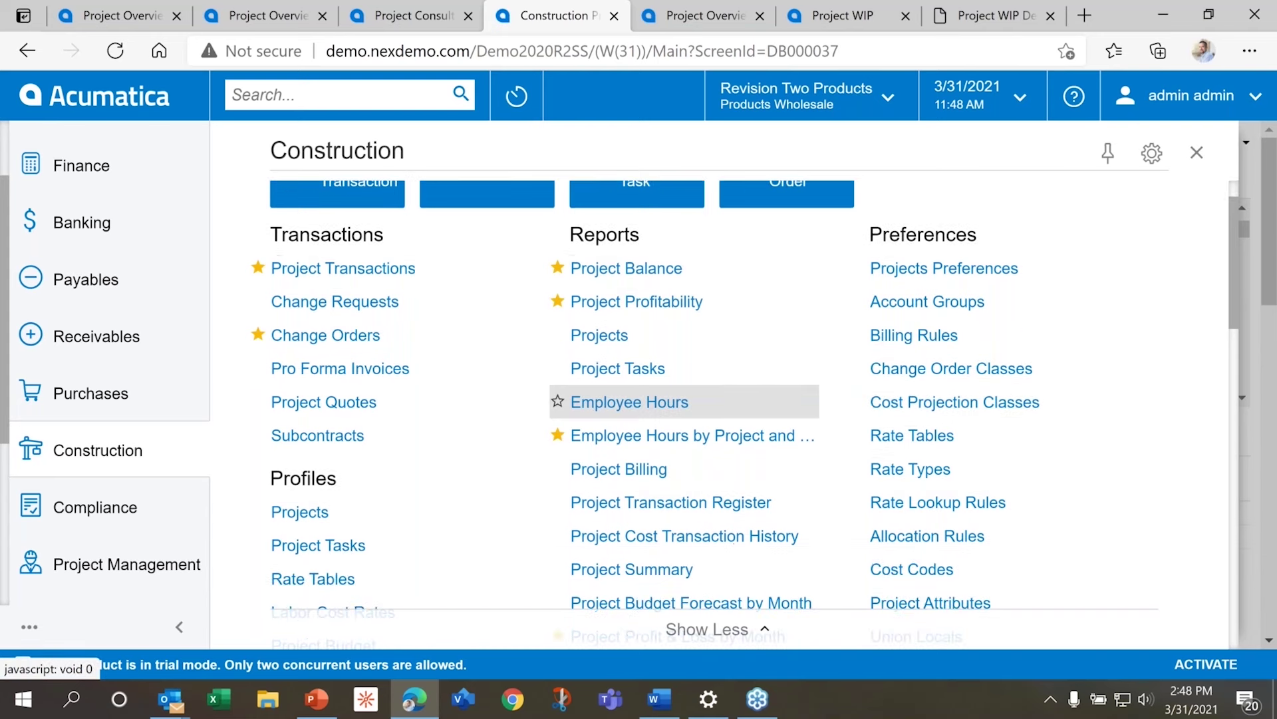
scroll(685, 459, "down", 2)
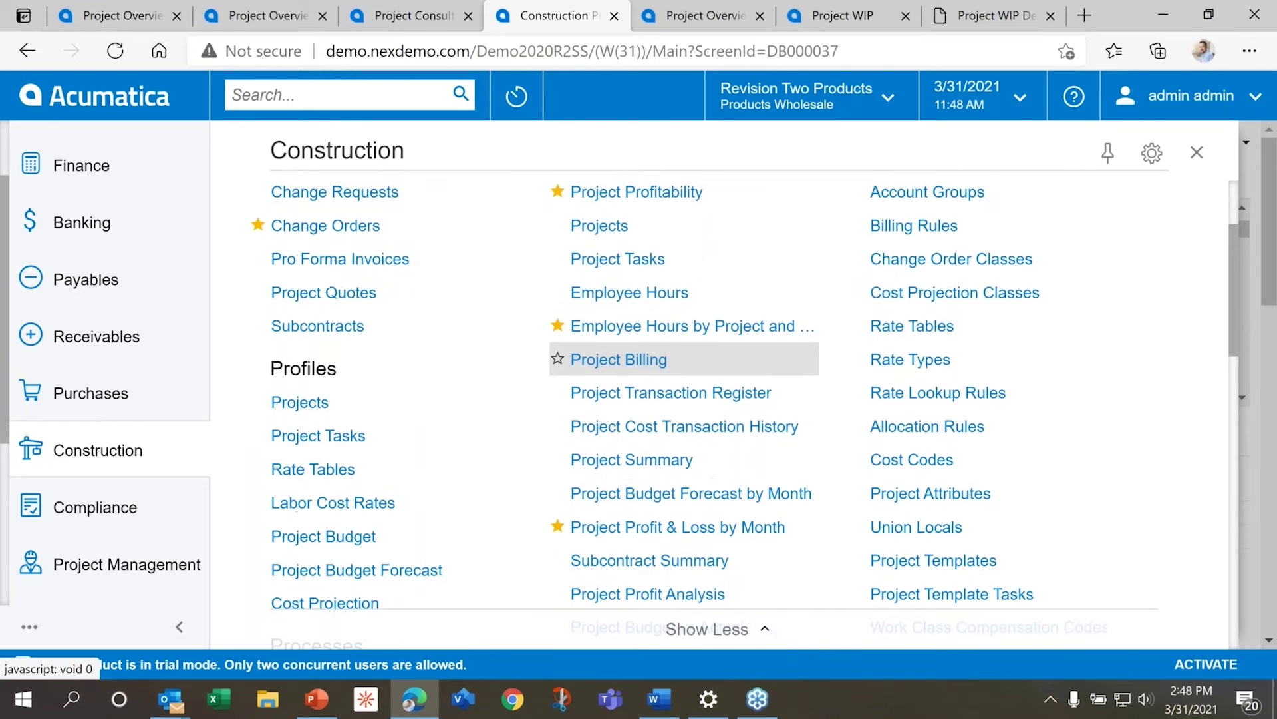
scroll(685, 459, "up", 3)
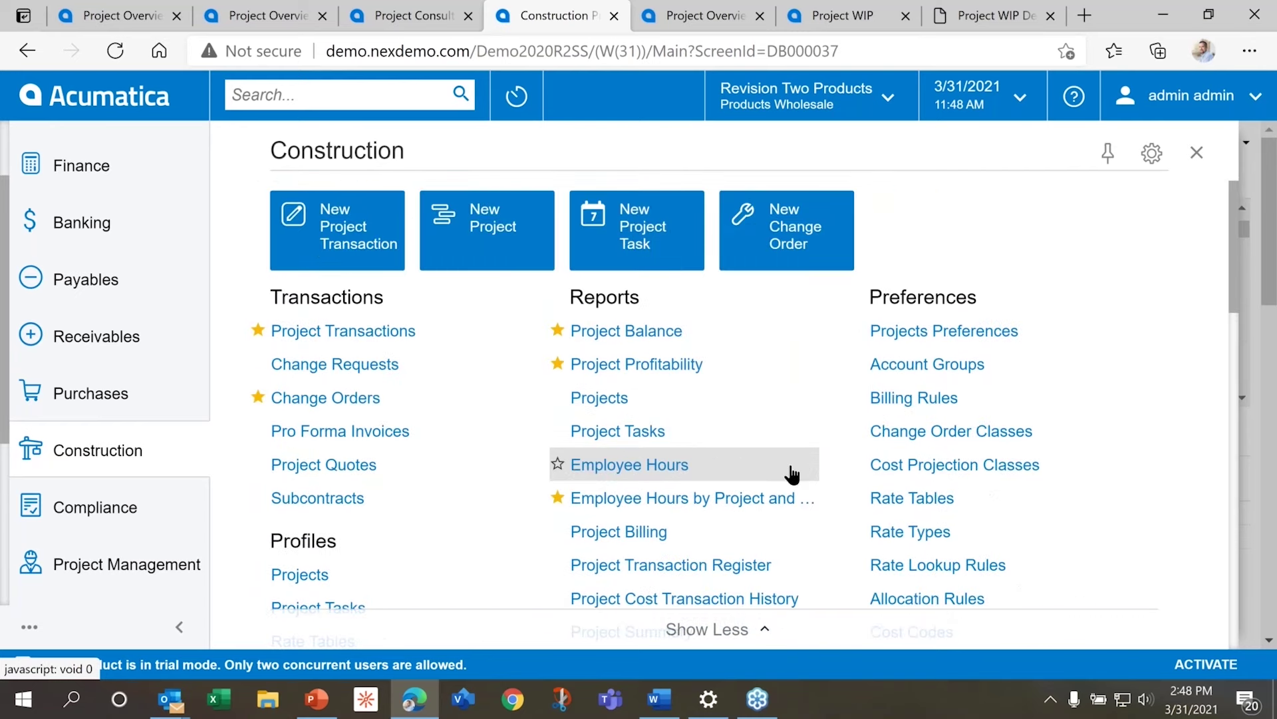
left_click(655, 443)
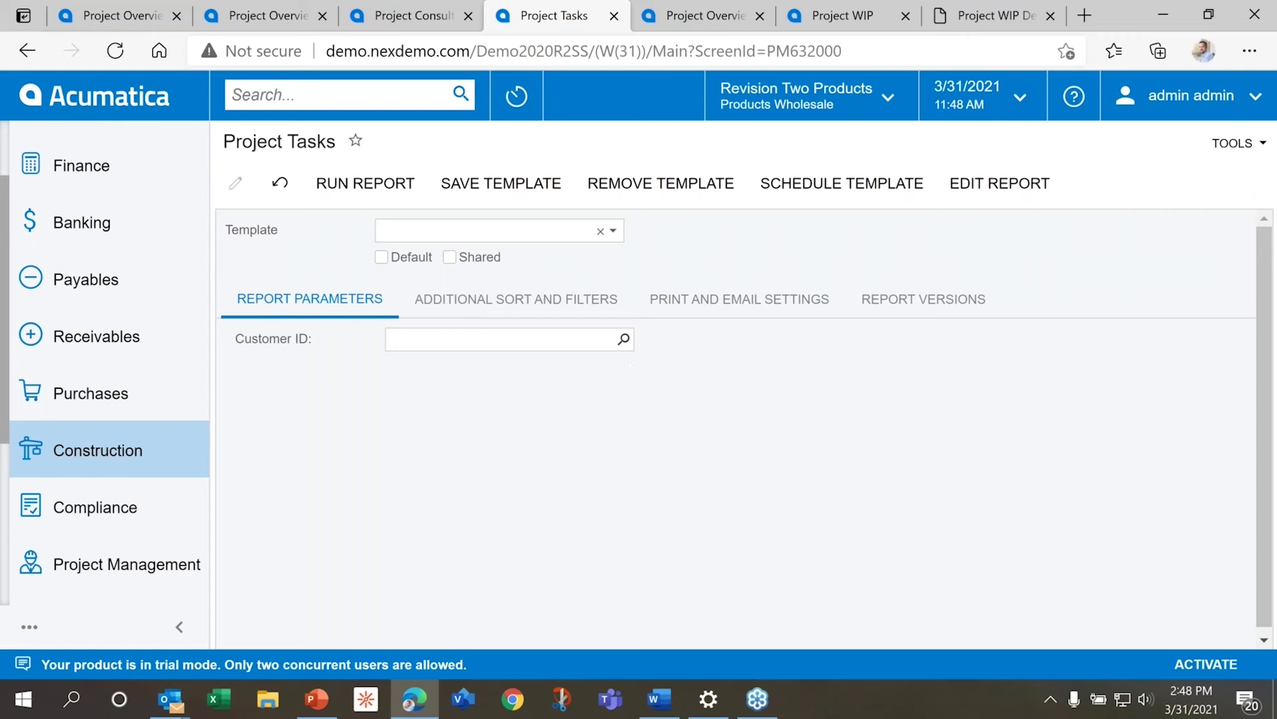
left_click(623, 338)
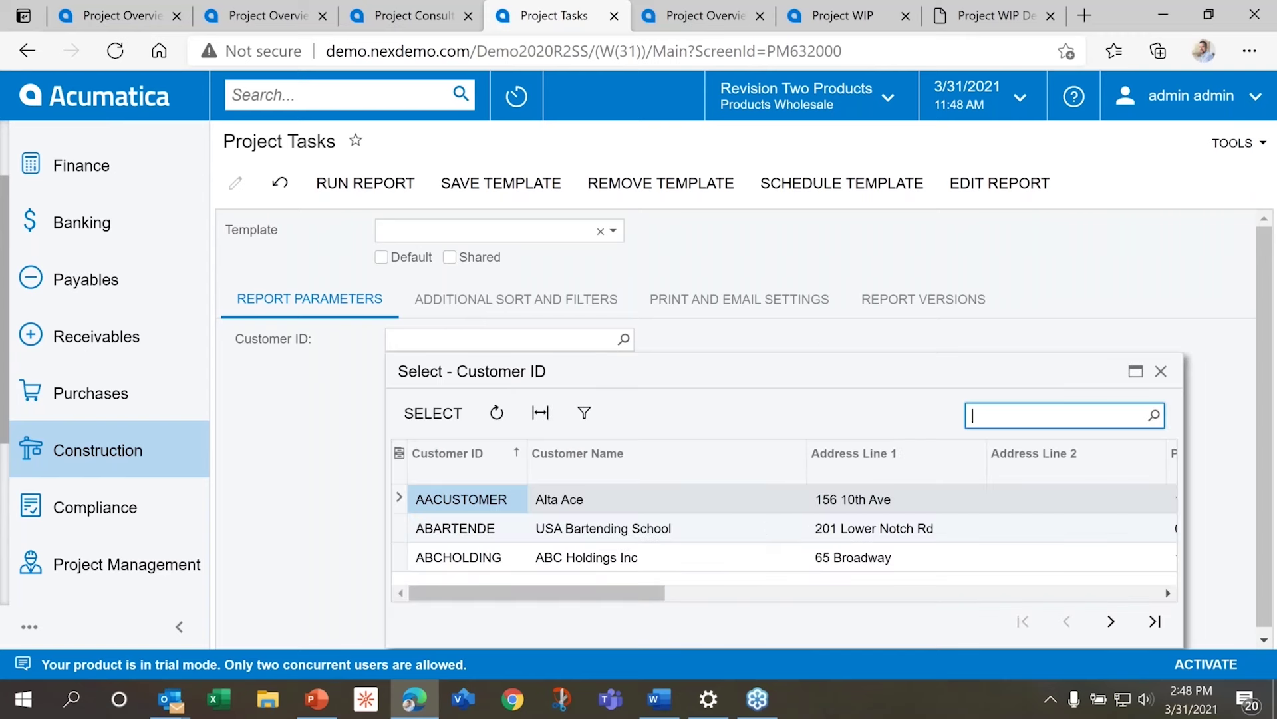
type("baker")
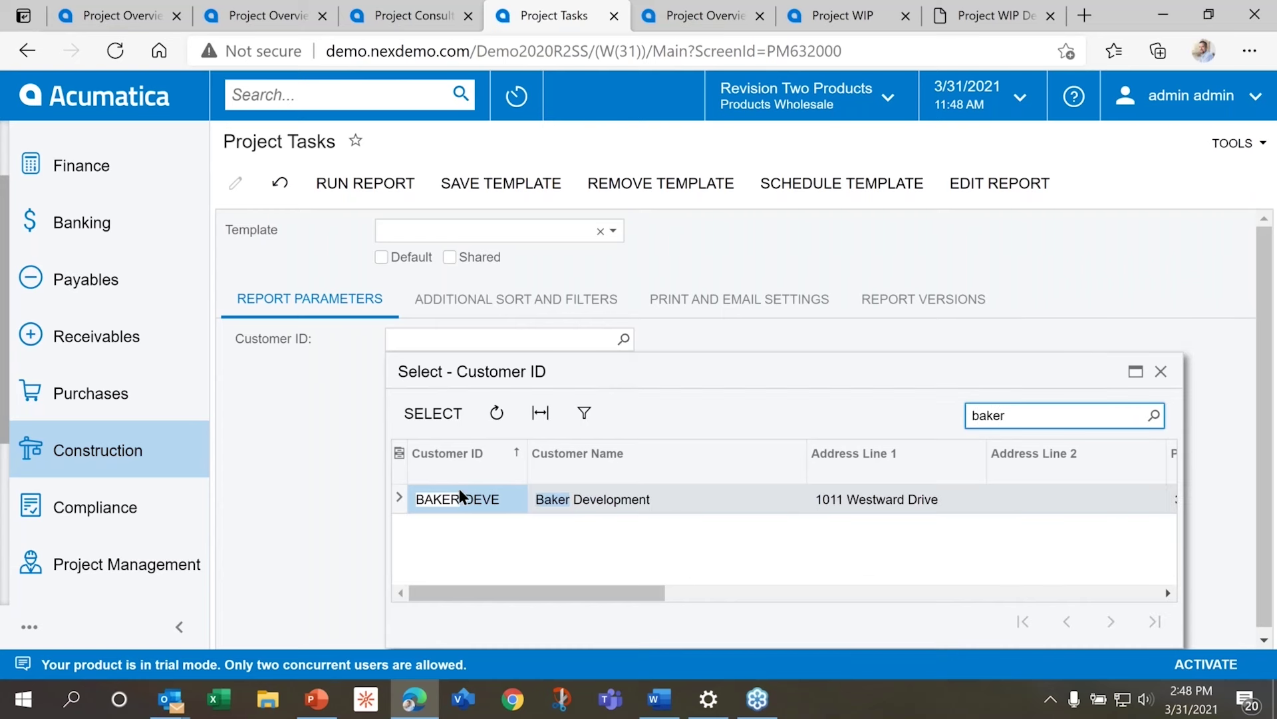
double_click(461, 497)
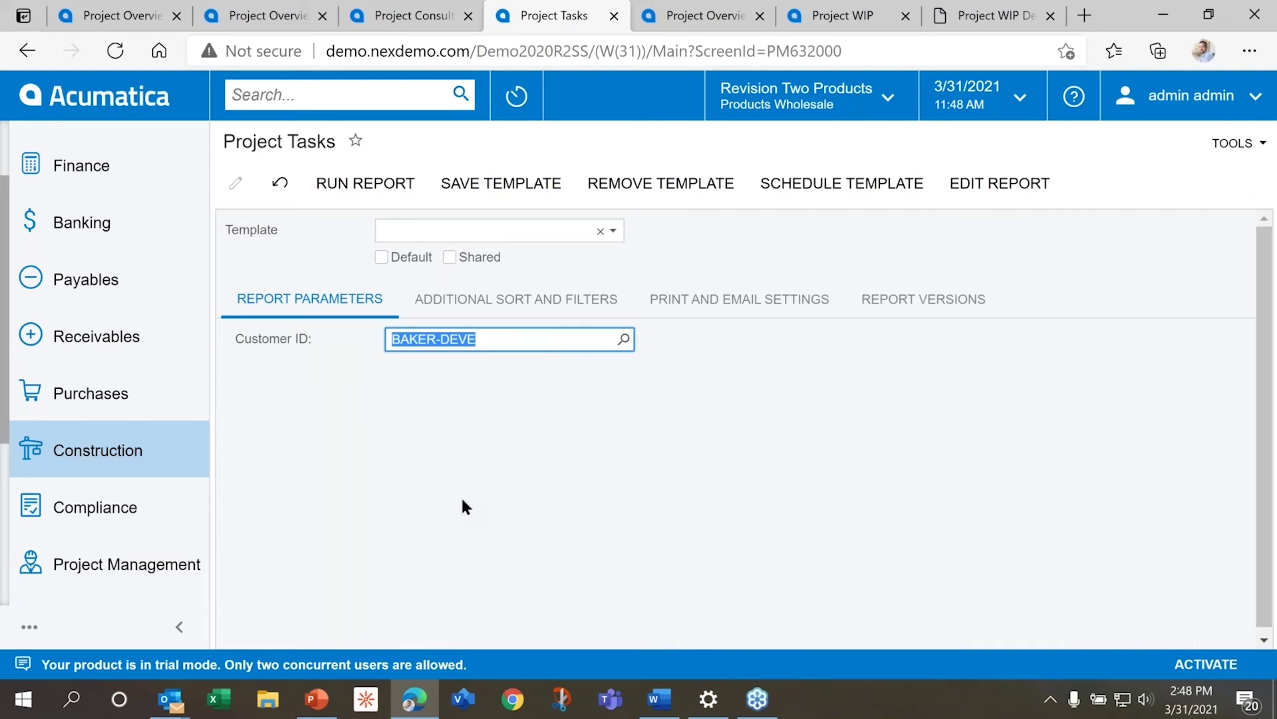
left_click(397, 176)
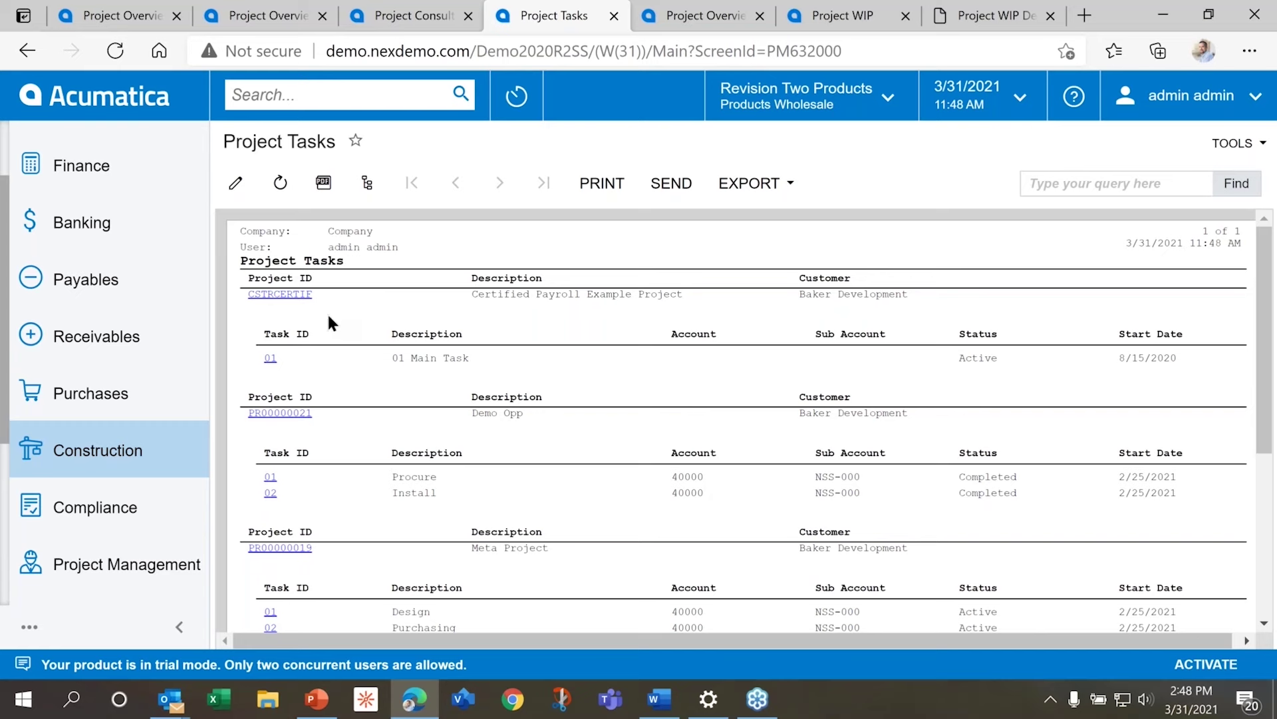
Look over the Project Overview Dashboard's project costs, estimate and profit charts and job site camera, and reopen the Construction workspace
left_click(150, 102)
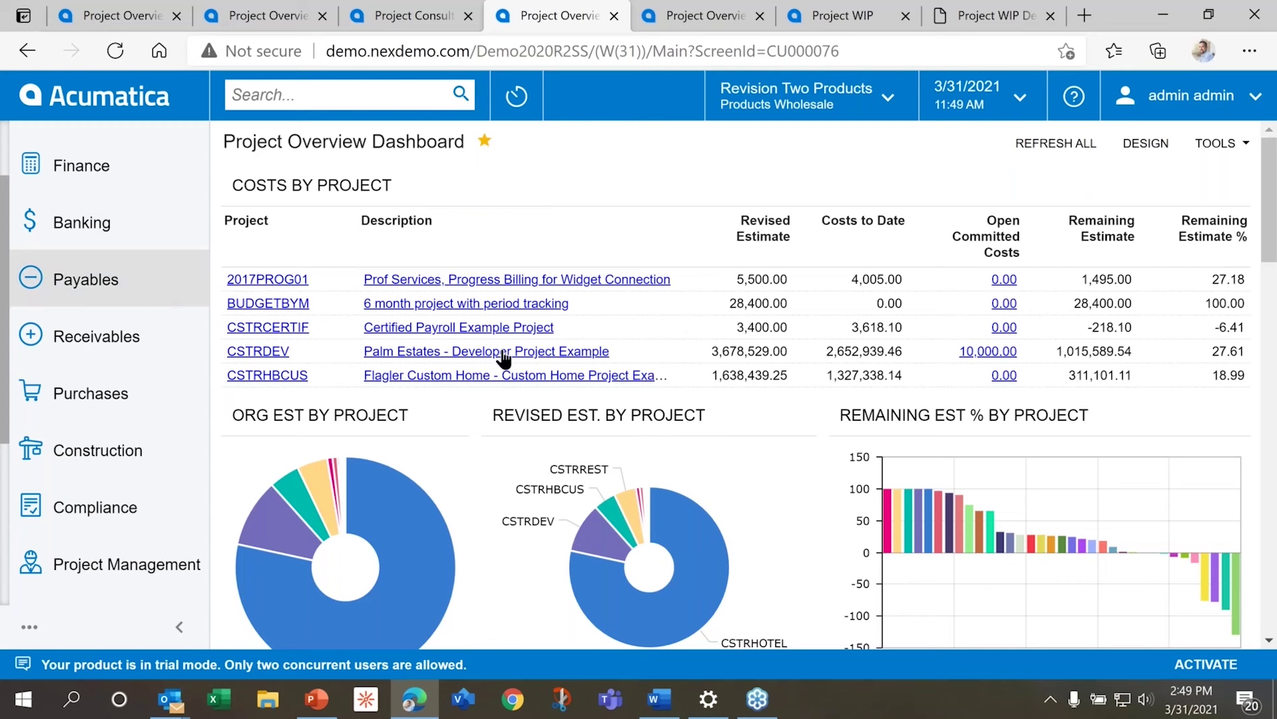
scroll(852, 383, "down", 3)
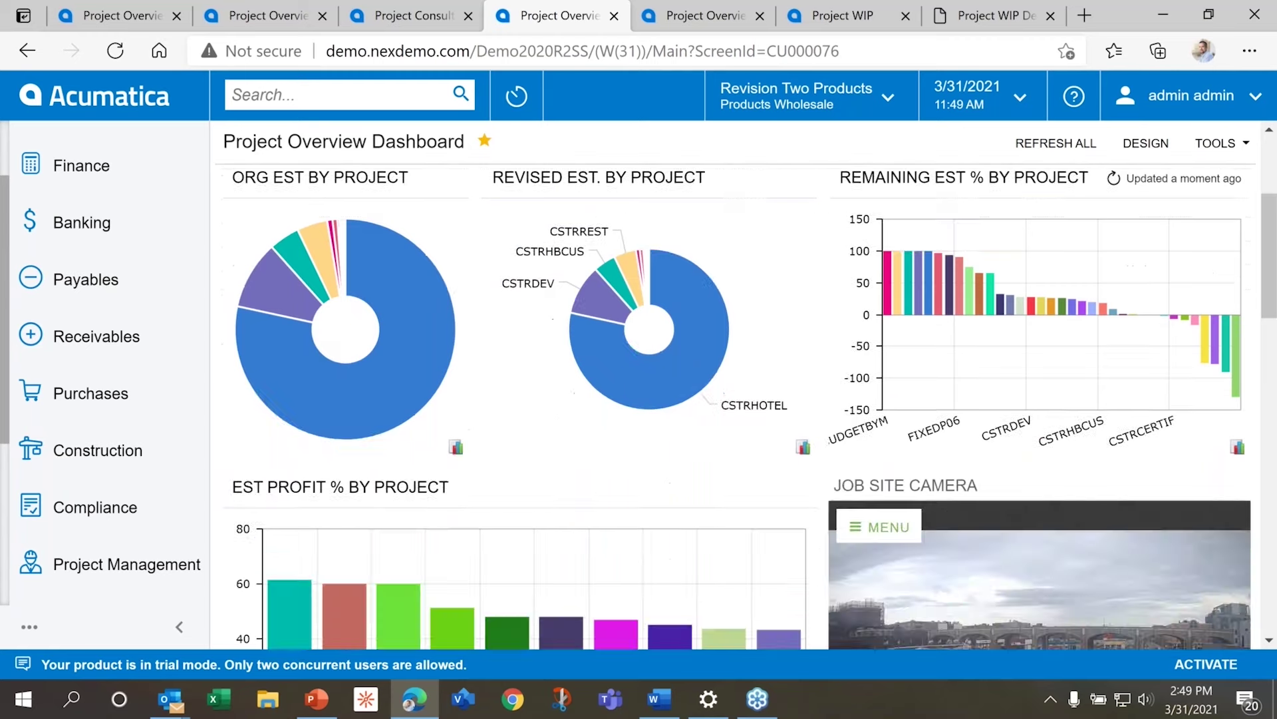
scroll(833, 435, "down", 3)
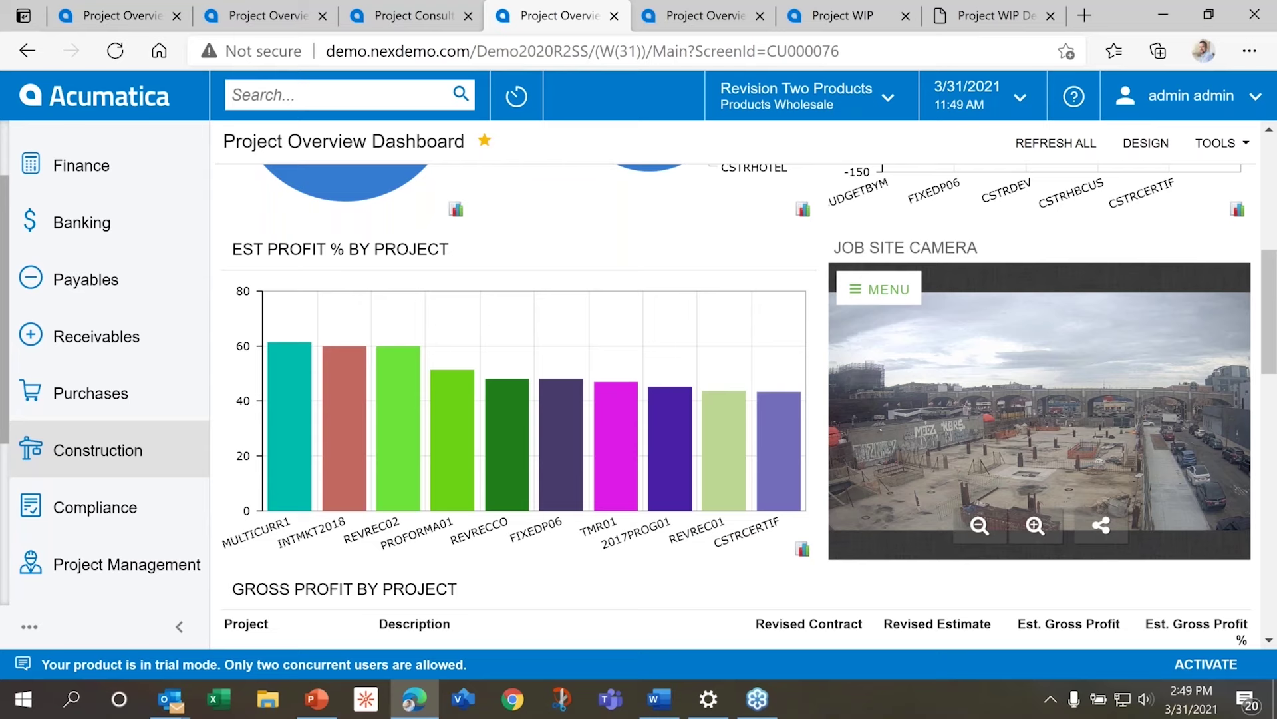
left_click(97, 450)
mouse_move(499, 433)
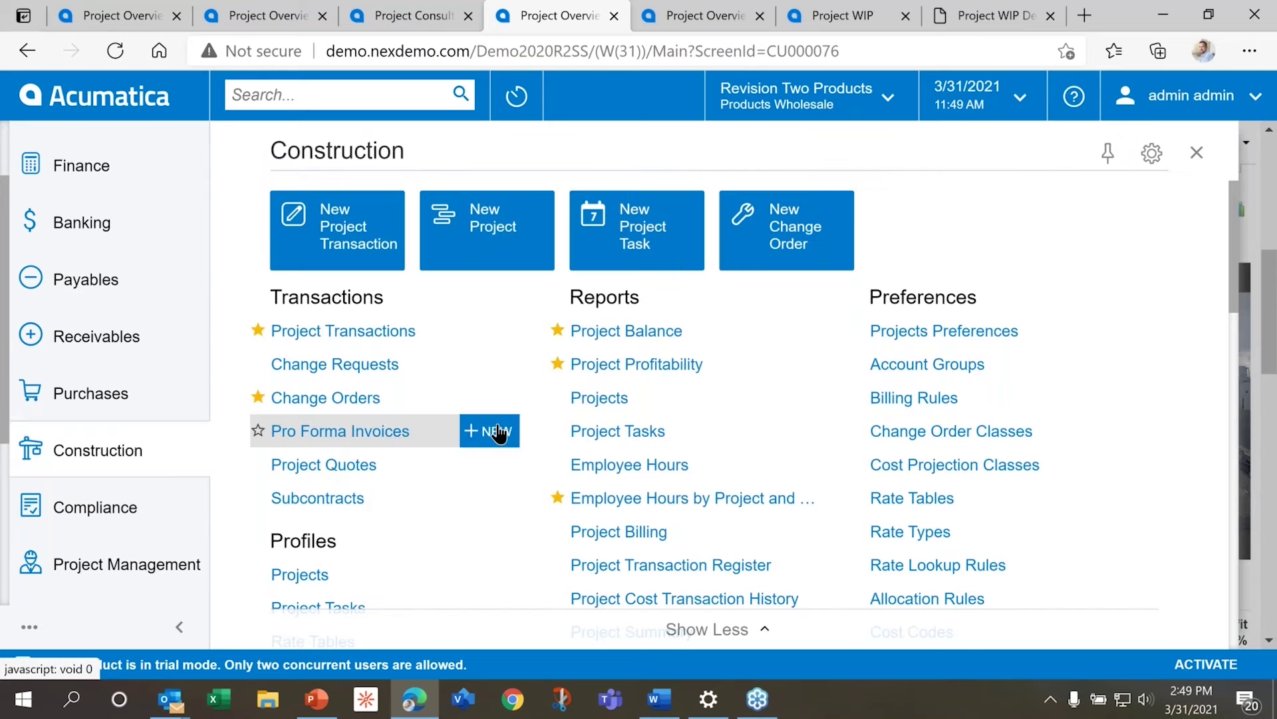